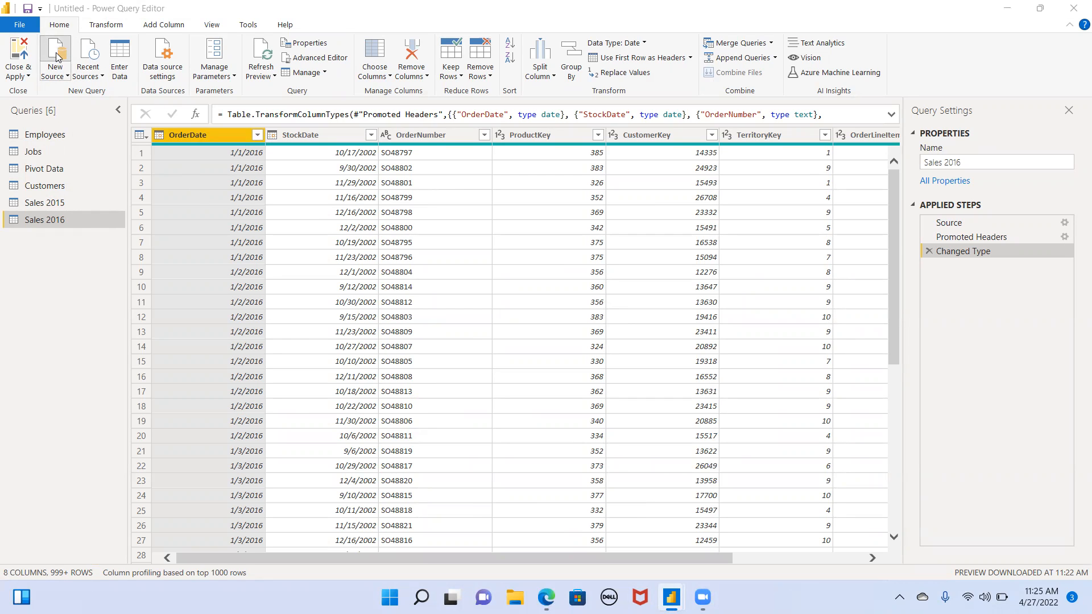
# Import the AdventureWorks_Sales_2017 CSV file from the datasets folder as a new Text/CSV source
pyautogui.click(57, 56)
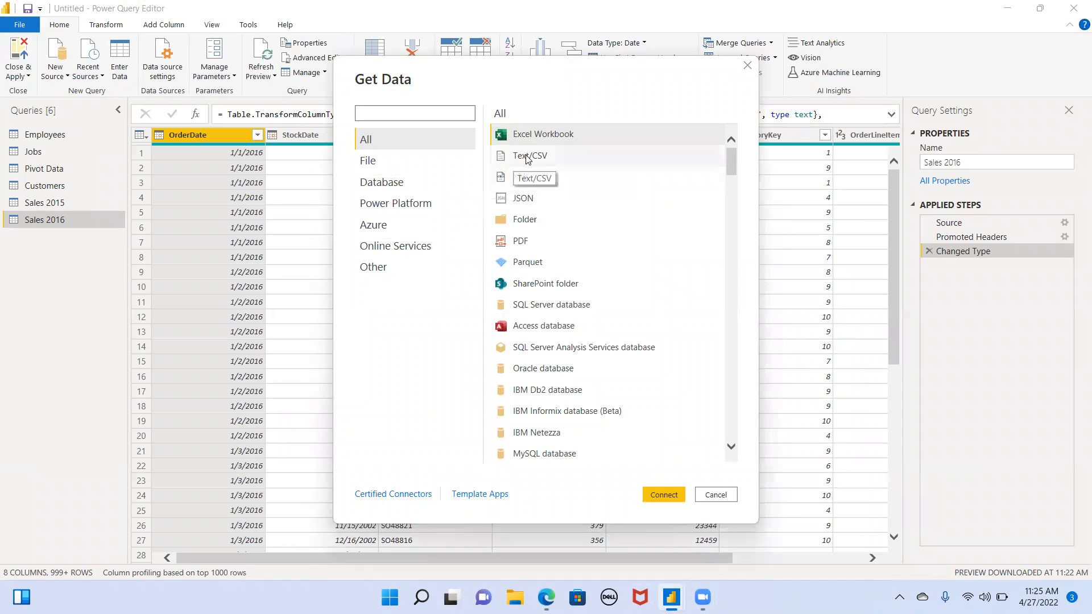
pyautogui.click(527, 158)
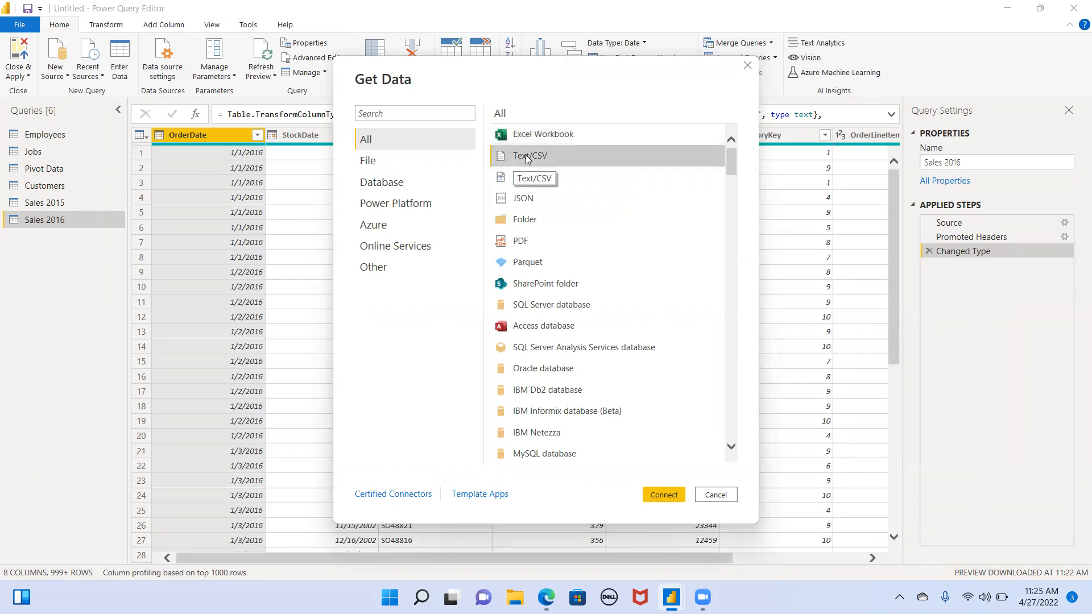
pyautogui.click(655, 496)
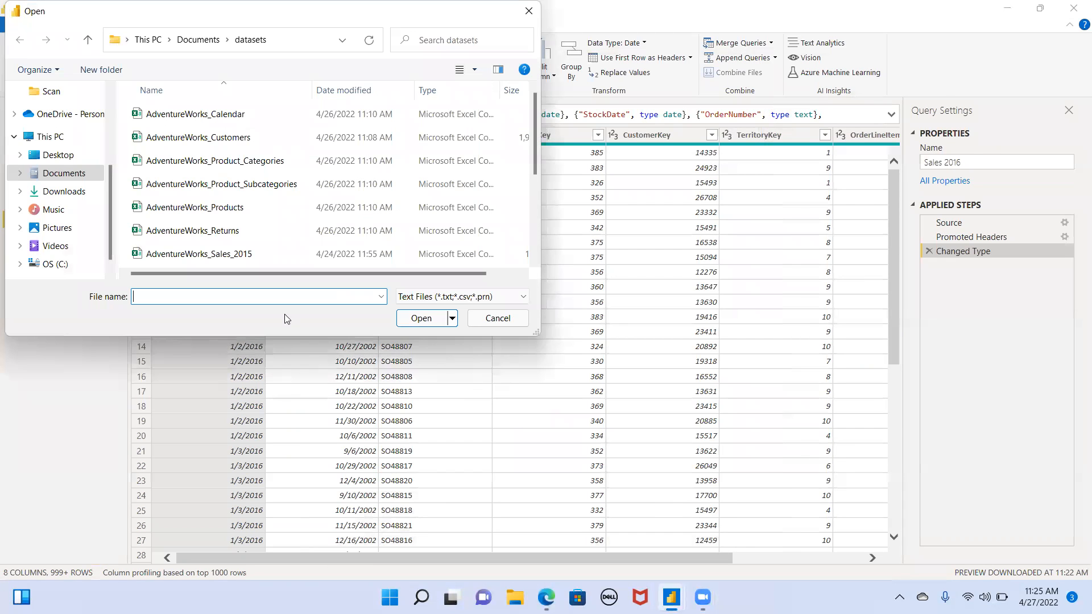
pyautogui.scroll(-1, 243, 251)
pyautogui.scroll(-1, 243, 251)
pyautogui.click(198, 164)
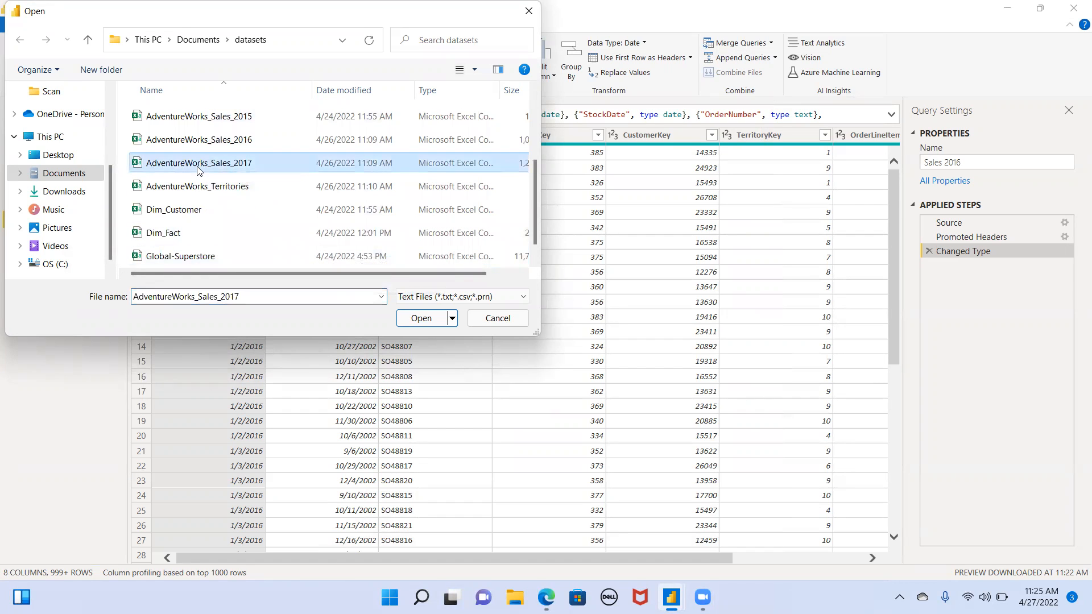
pyautogui.click(427, 318)
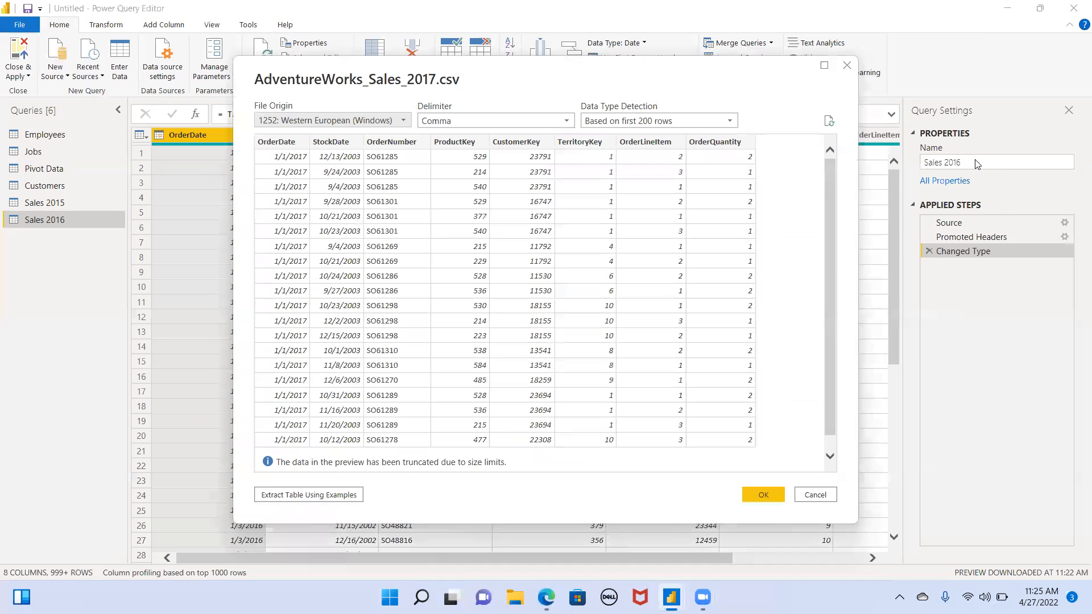
pyautogui.click(763, 495)
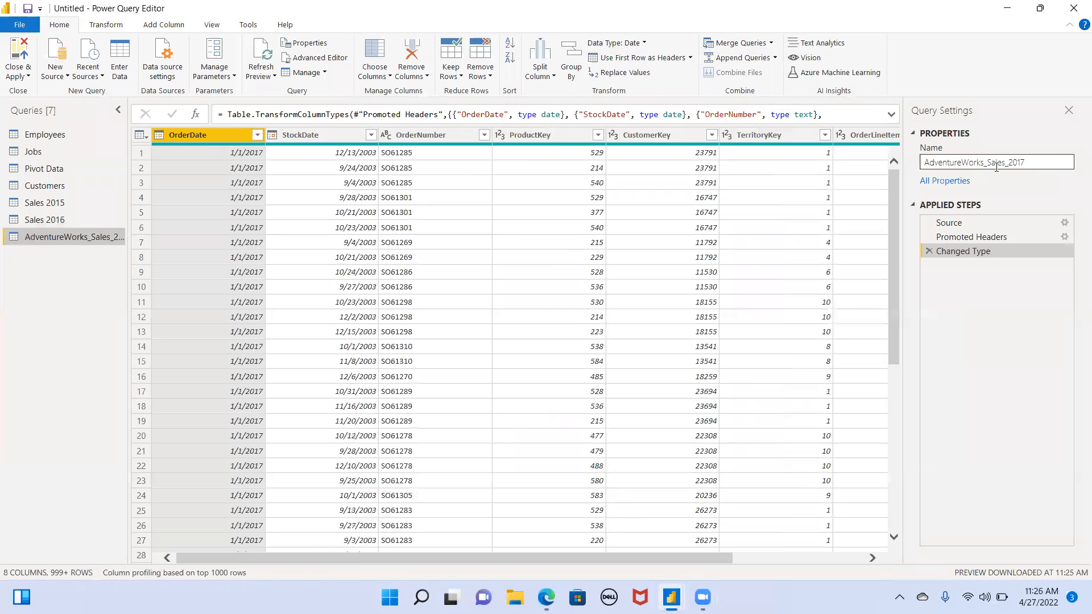
# Rename the newly imported sales query to Sales 2017
pyautogui.click(989, 164)
pyautogui.press('BackSpace')
pyautogui.press('BackSpace')
pyautogui.press('BackSpace')
pyautogui.press('BackSpace')
pyautogui.press('BackSpace')
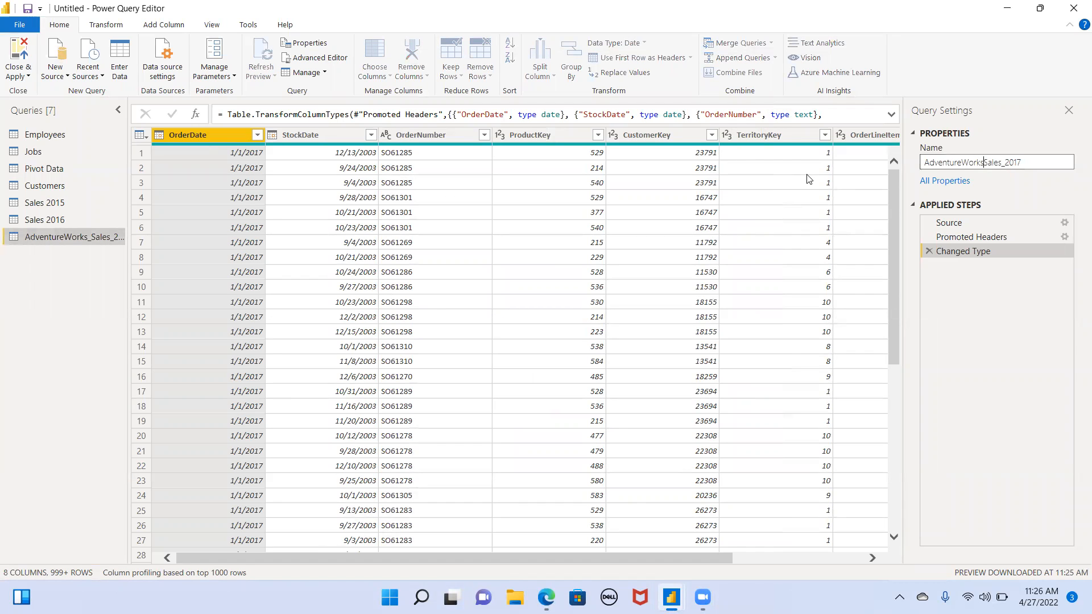
pyautogui.press('BackSpace')
pyautogui.press('BackSpace')
pyautogui.press('BackSpace')
pyautogui.press('BackSpace')
pyautogui.press('BackSpace')
pyautogui.press('BackSpace')
pyautogui.press('BackSpace')
pyautogui.press('BackSpace')
pyautogui.press('BackSpace')
pyautogui.press('BackSpace')
pyautogui.press('BackSpace')
pyautogui.press('Return')
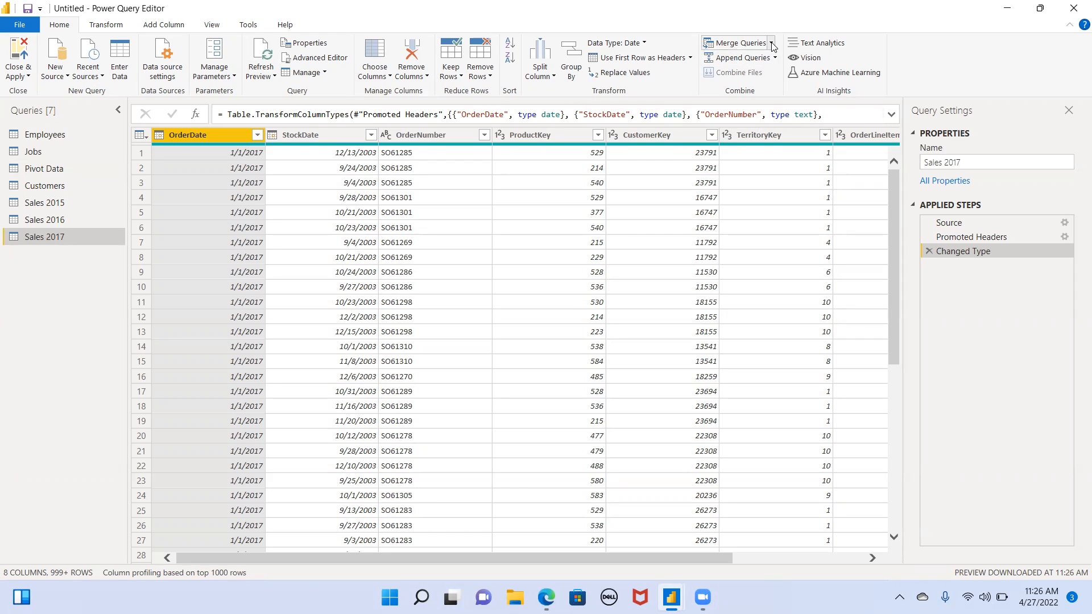
# Start a merge as a new query, with Employees as the first table and Jobs as the second
pyautogui.click(45, 137)
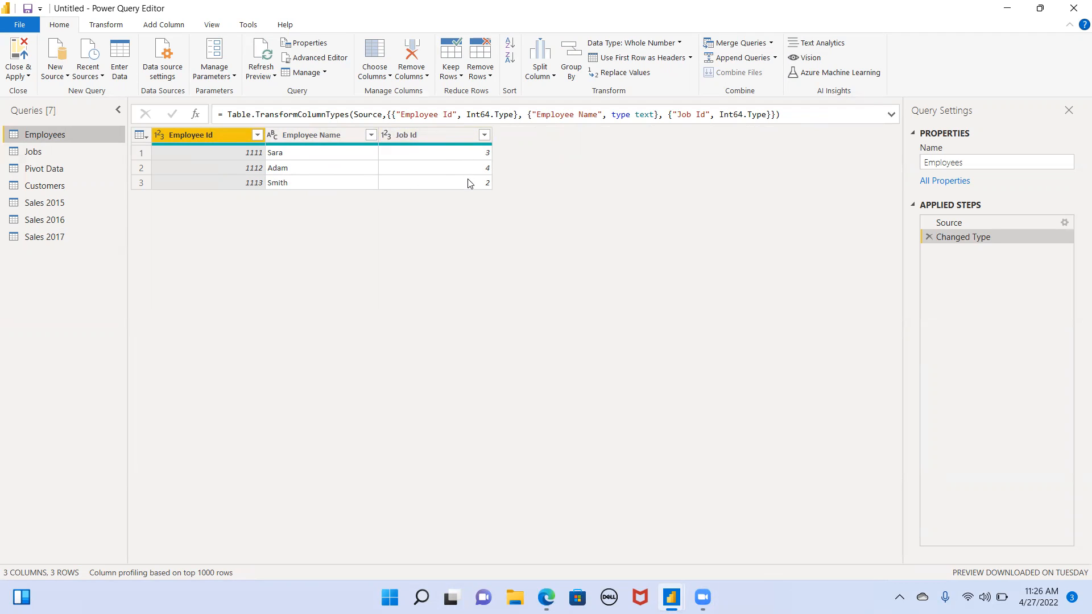
pyautogui.click(33, 152)
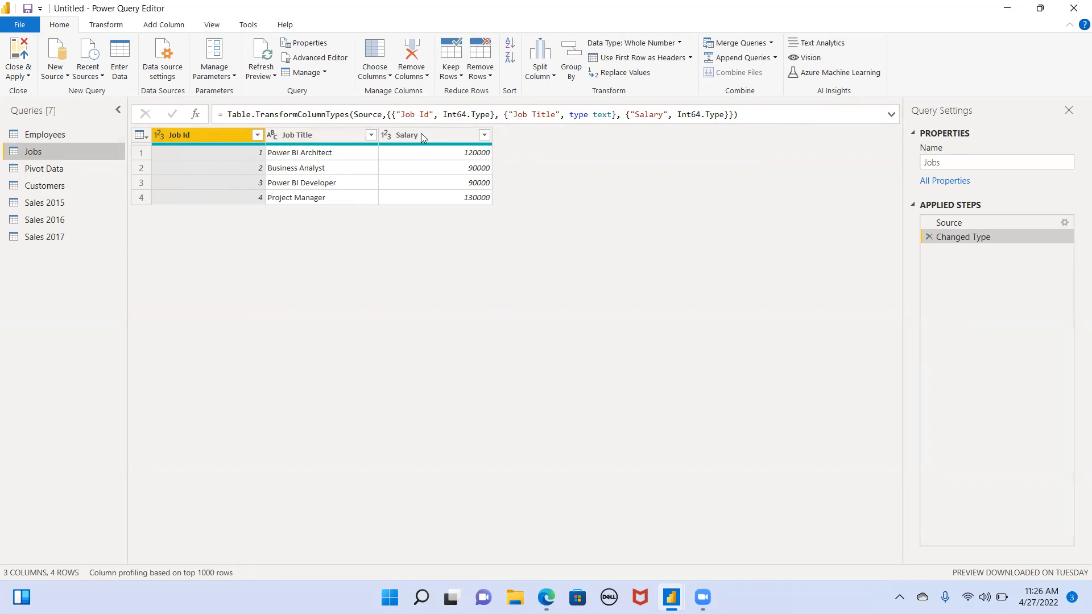
pyautogui.click(32, 134)
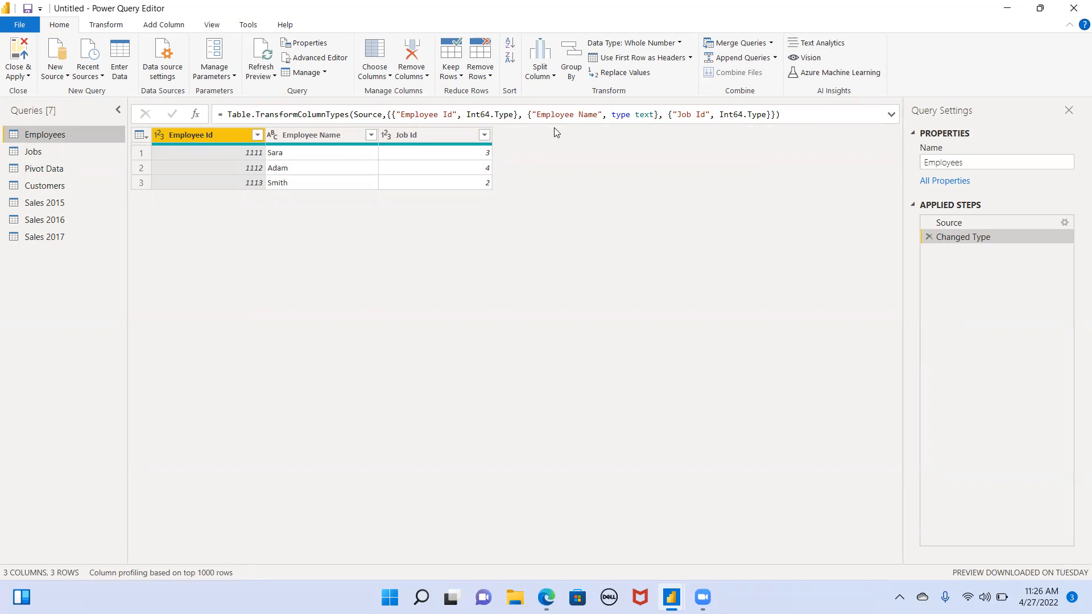
pyautogui.click(772, 44)
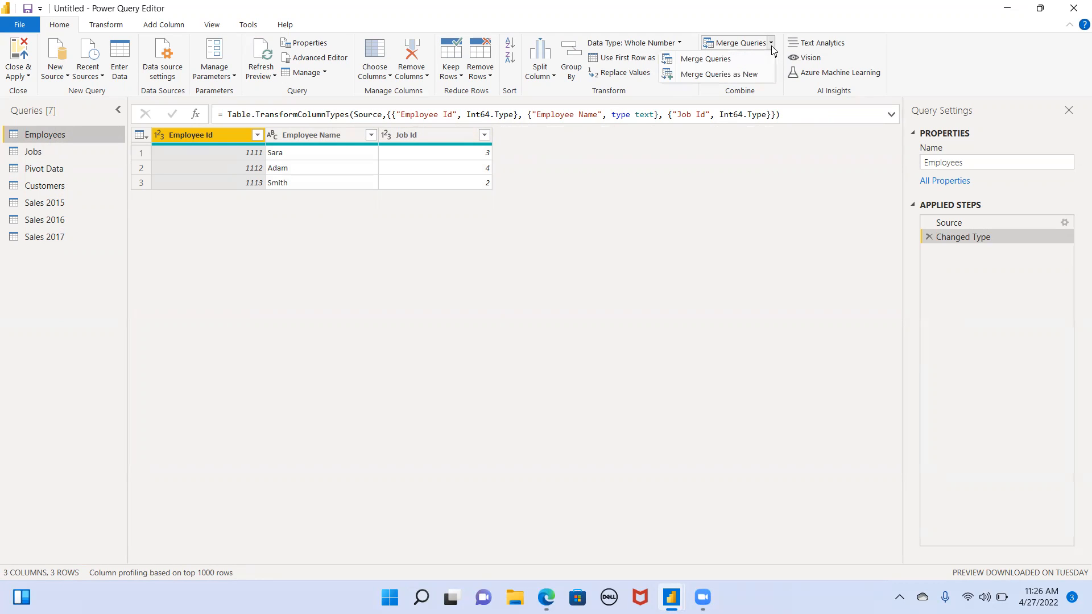
pyautogui.click(714, 75)
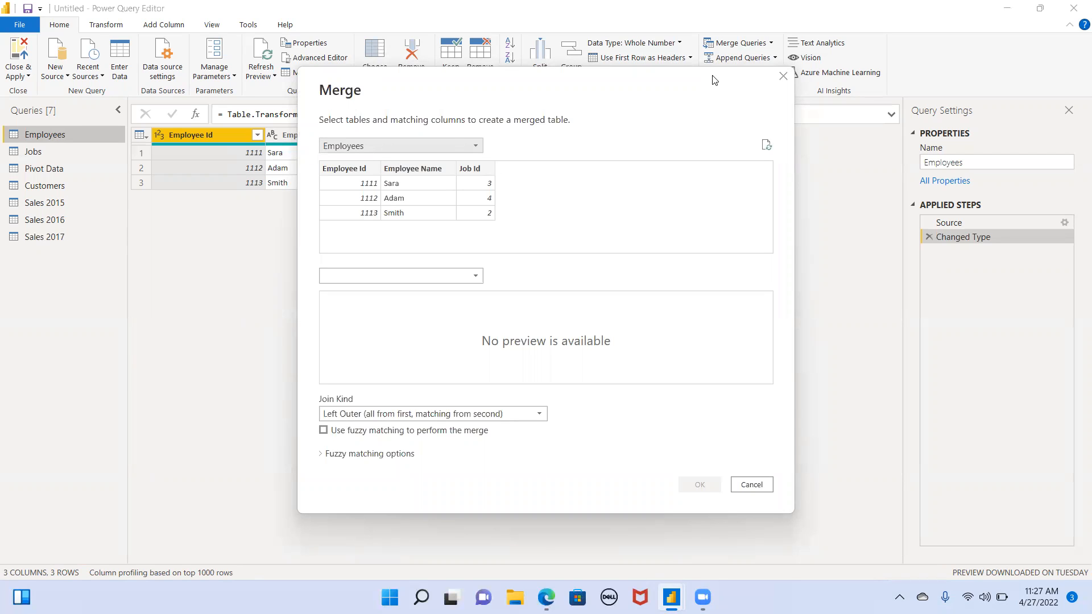
pyautogui.click(462, 143)
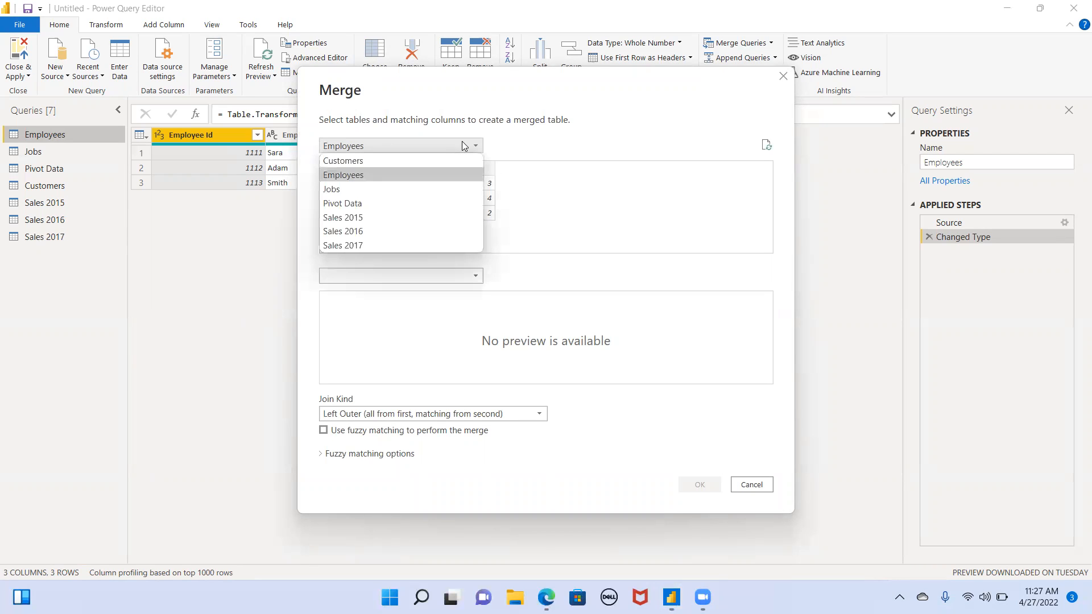
pyautogui.click(462, 143)
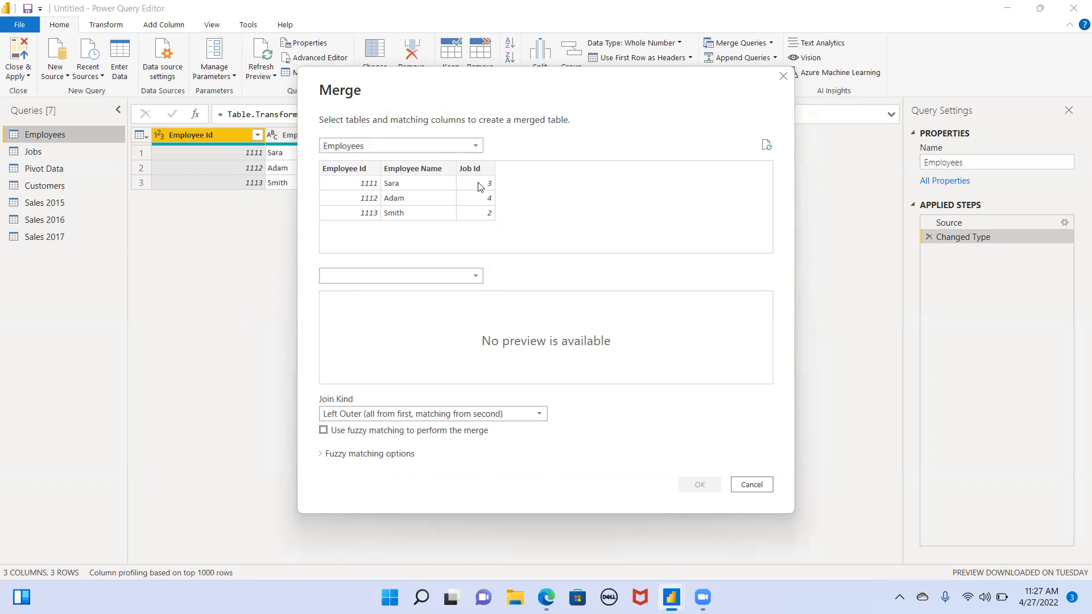
pyautogui.click(365, 270)
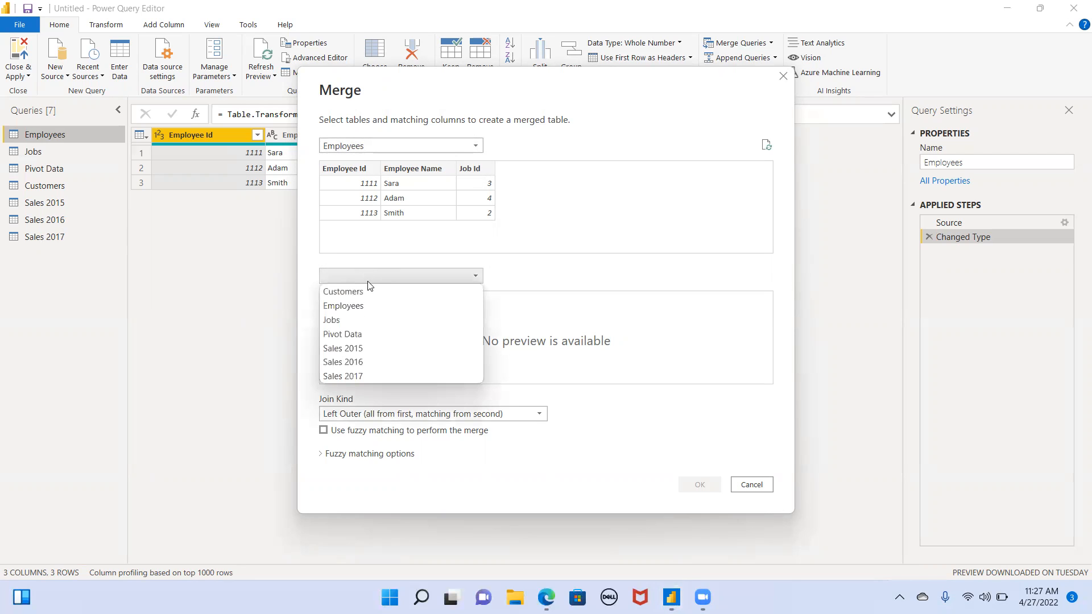
pyautogui.click(338, 319)
# Match the two tables on Job Id with a Left Outer join and create the merged query
pyautogui.click(474, 171)
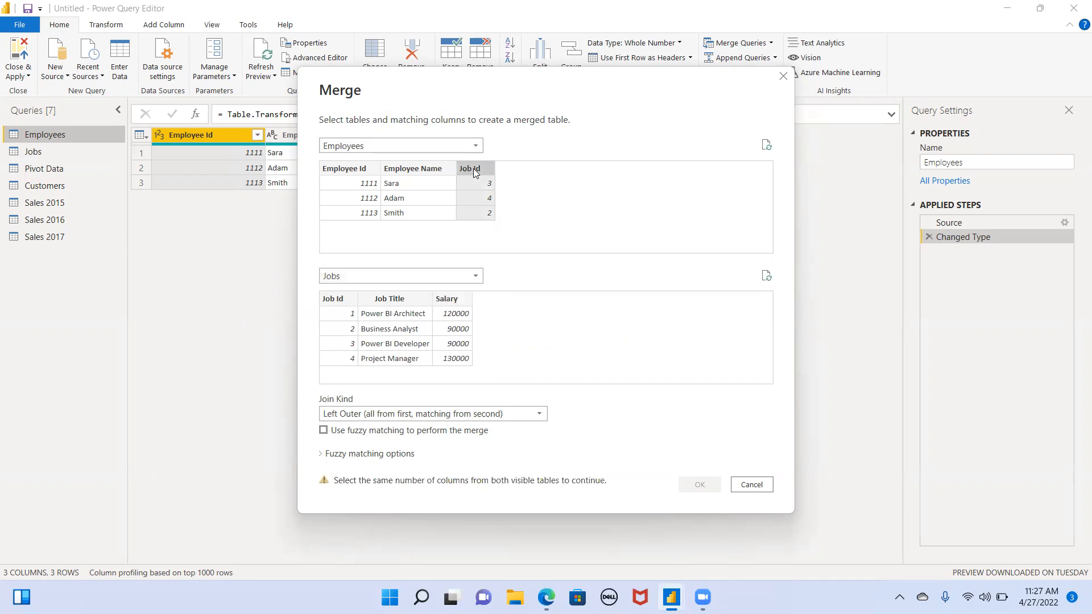
pyautogui.click(333, 300)
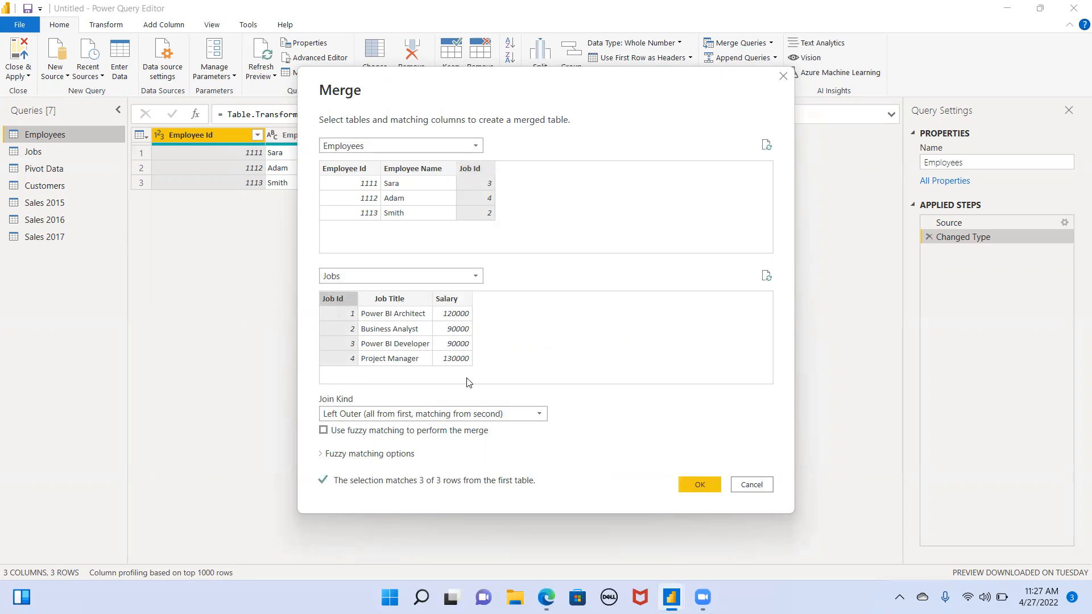
pyautogui.click(478, 417)
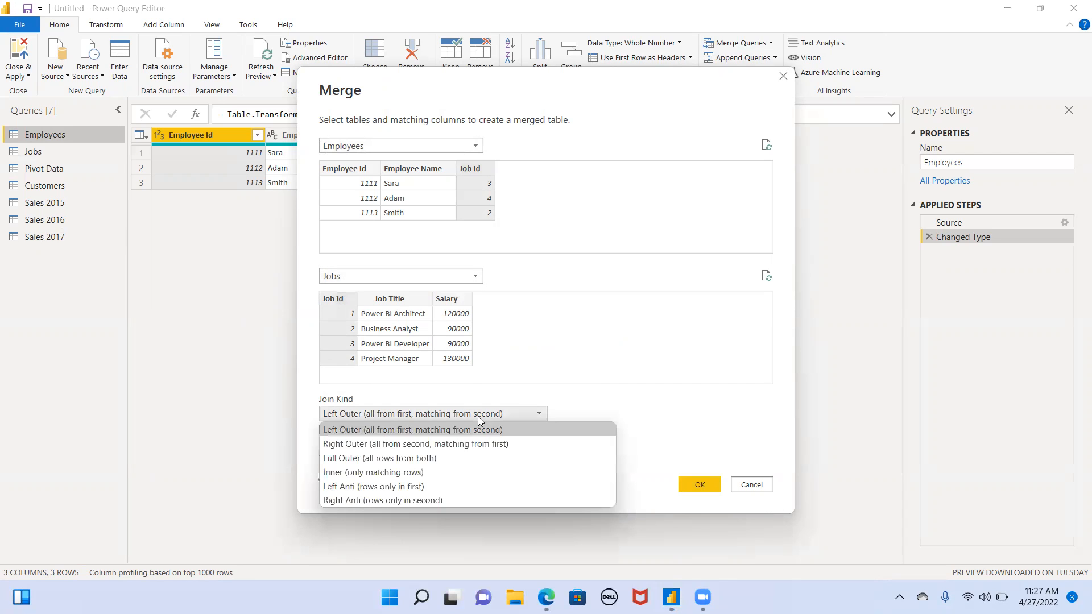
pyautogui.click(404, 434)
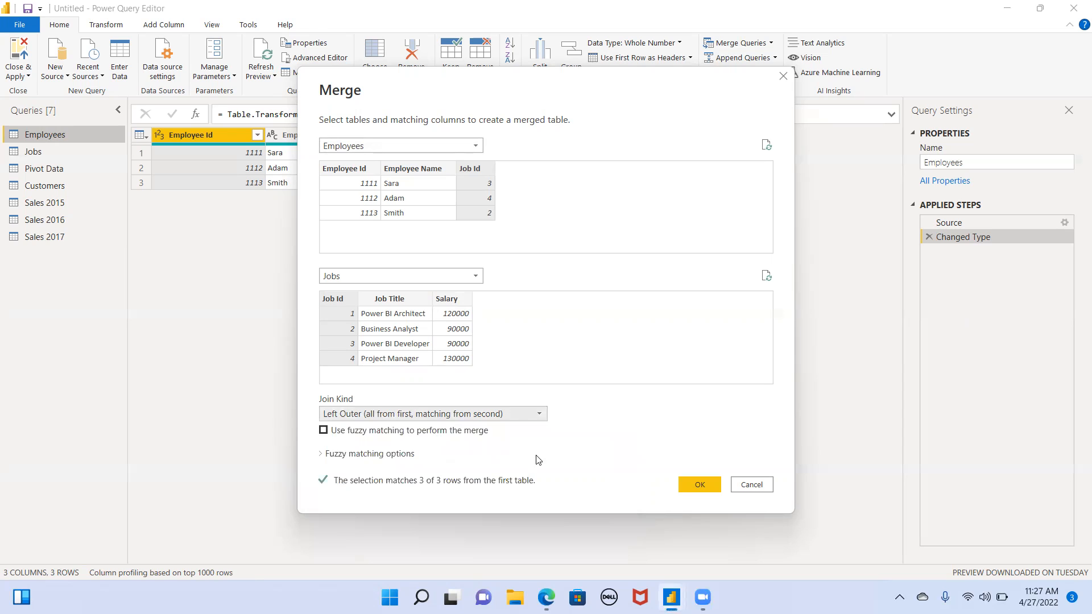
pyautogui.click(701, 485)
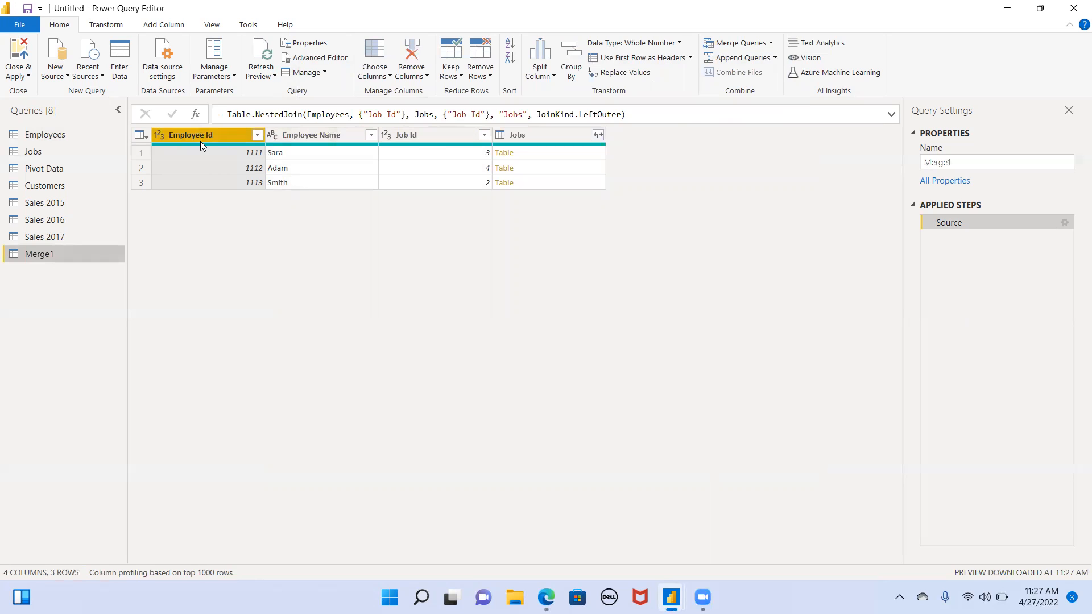
# Expand the merged query's Jobs column into Job Id, Job Title and Salary, using the original column name as prefix
pyautogui.click(41, 139)
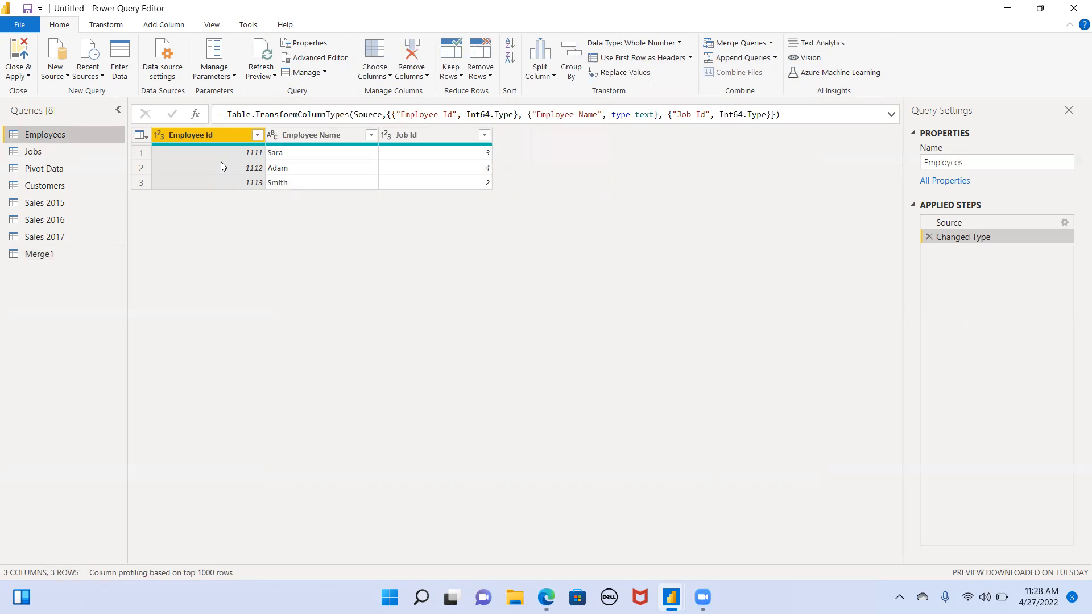
pyautogui.click(47, 155)
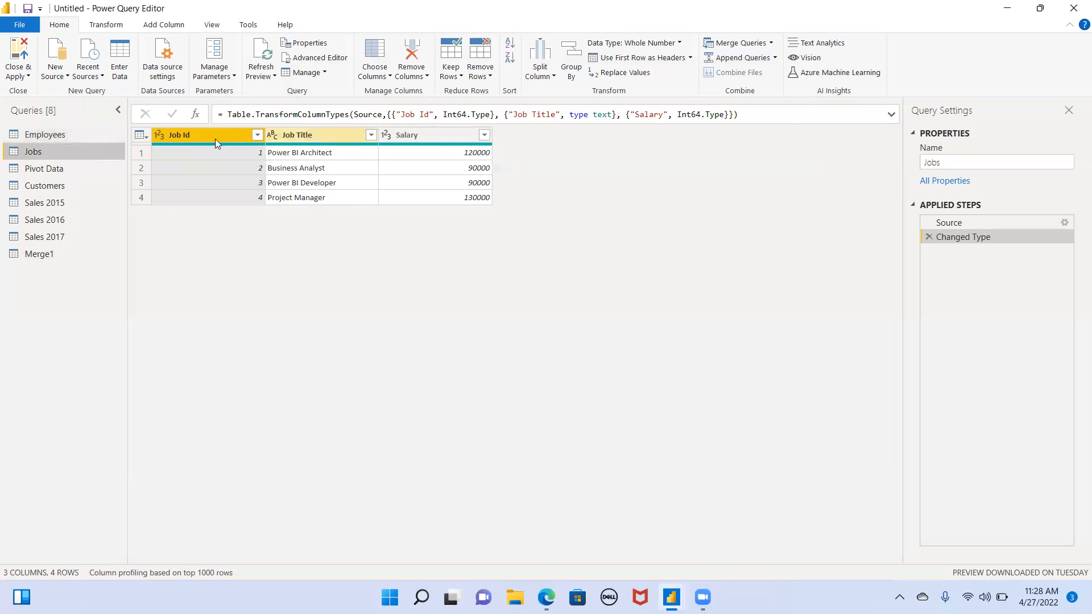
pyautogui.click(63, 134)
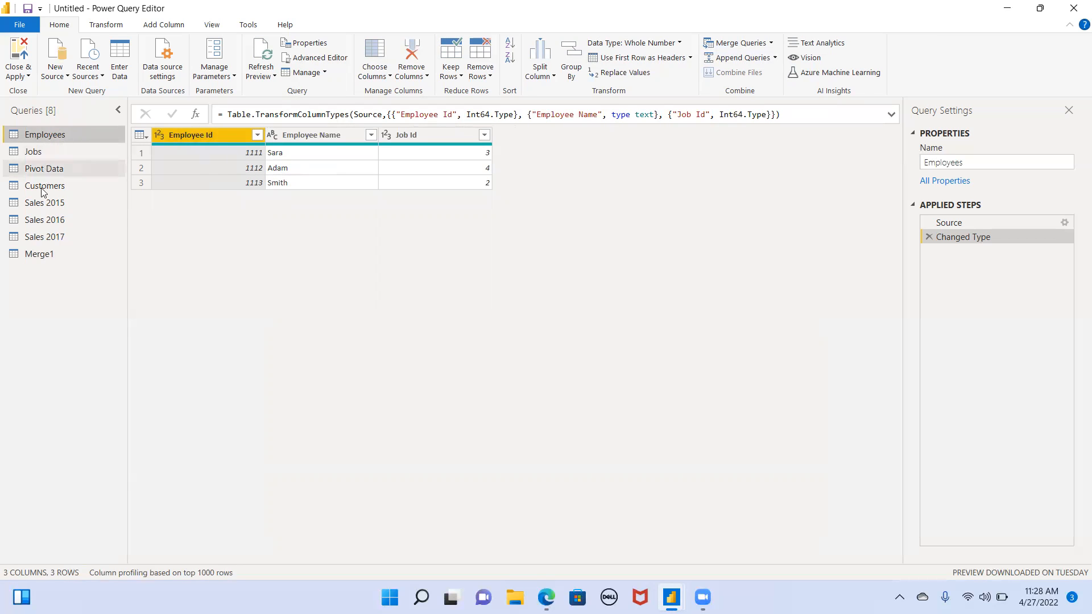
pyautogui.click(30, 253)
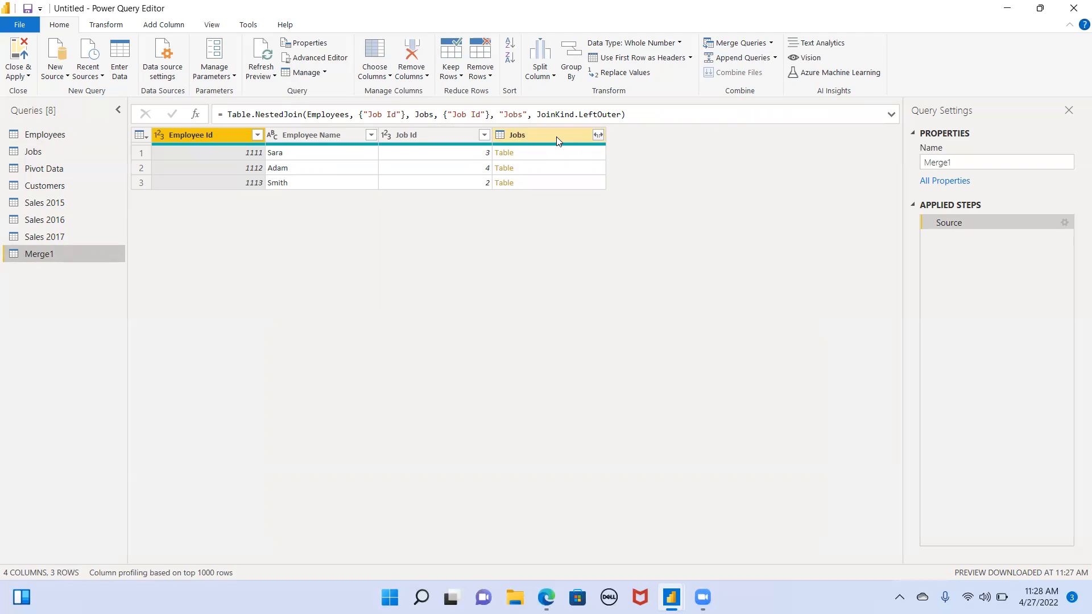
pyautogui.click(597, 136)
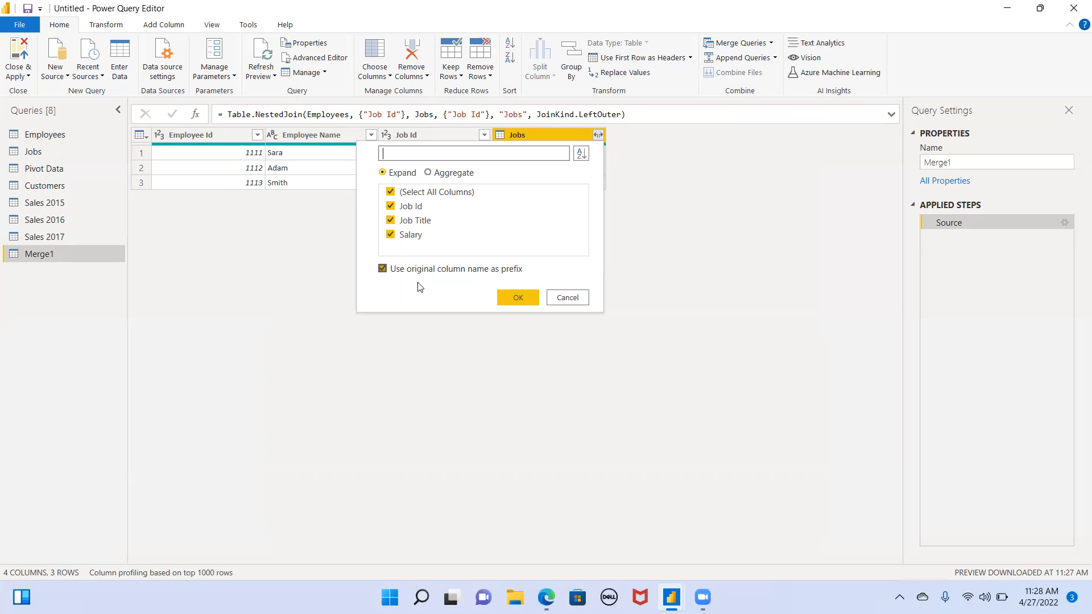
pyautogui.click(518, 297)
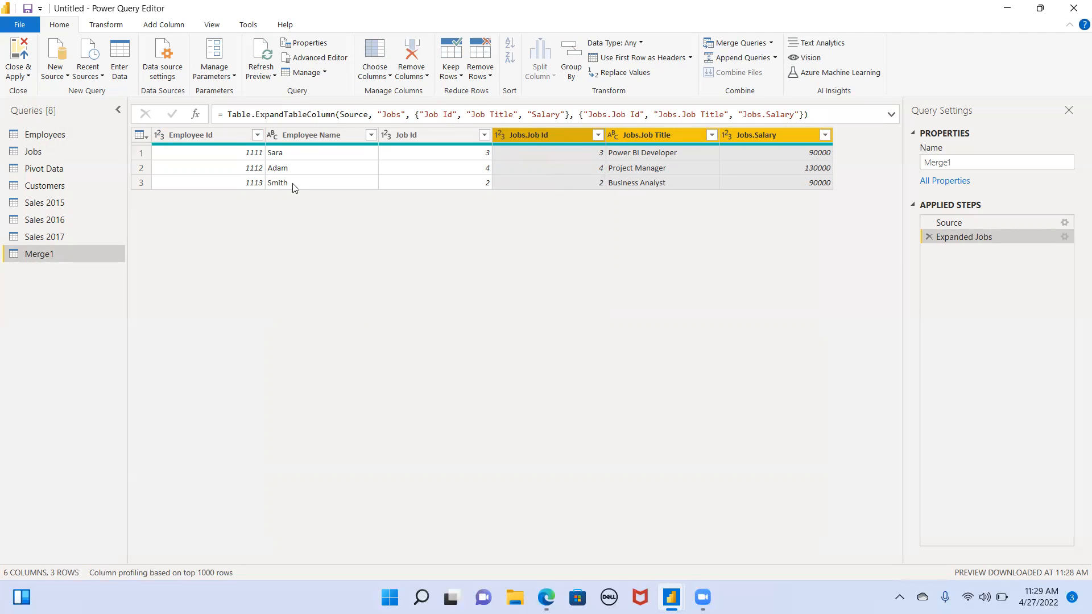
pyautogui.click(47, 155)
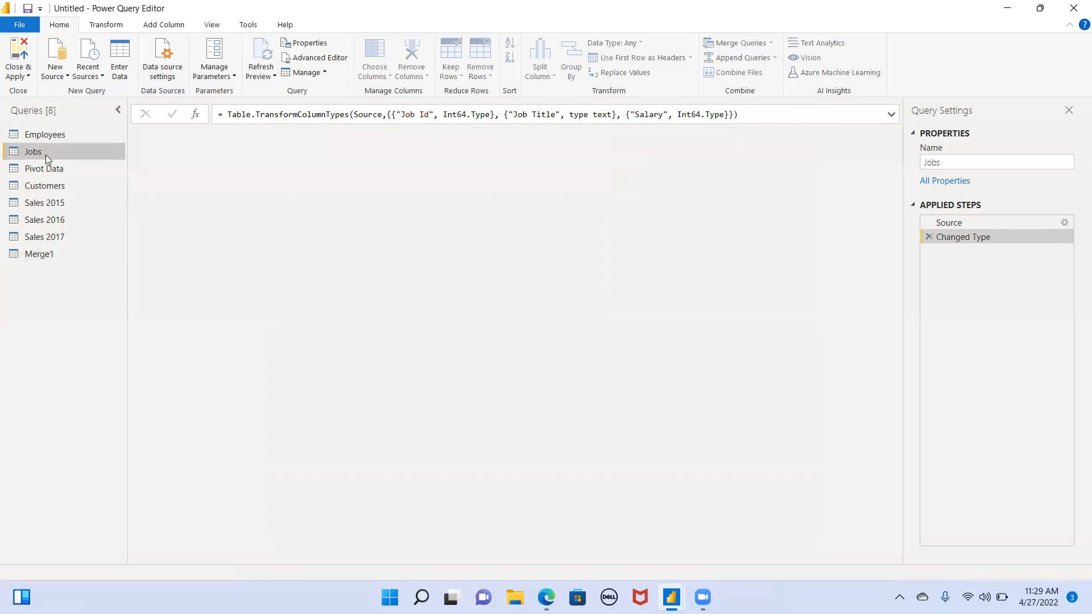
pyautogui.click(49, 253)
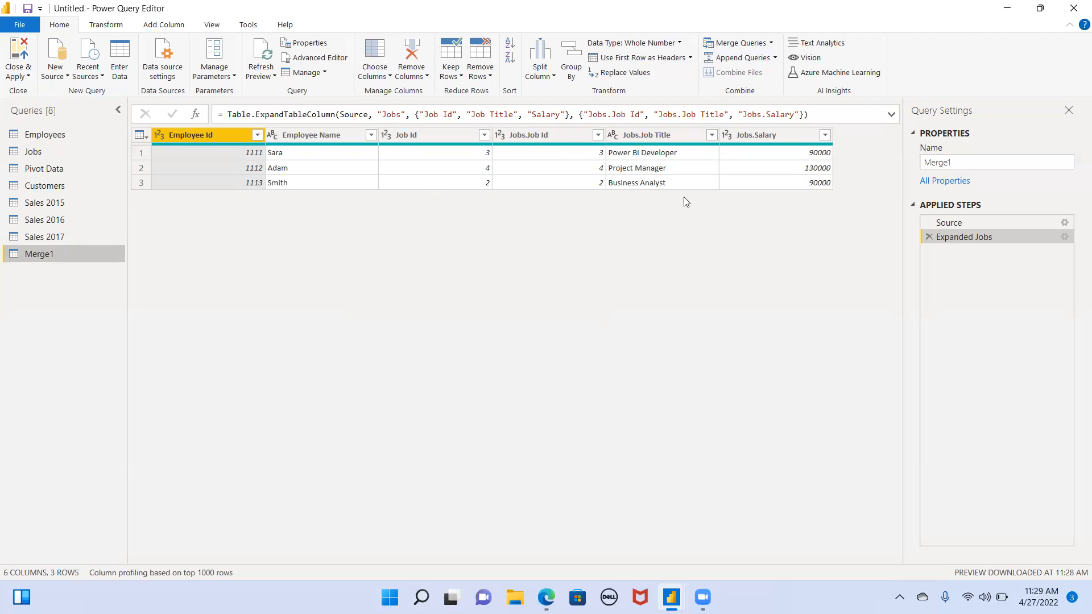
pyautogui.click(983, 164)
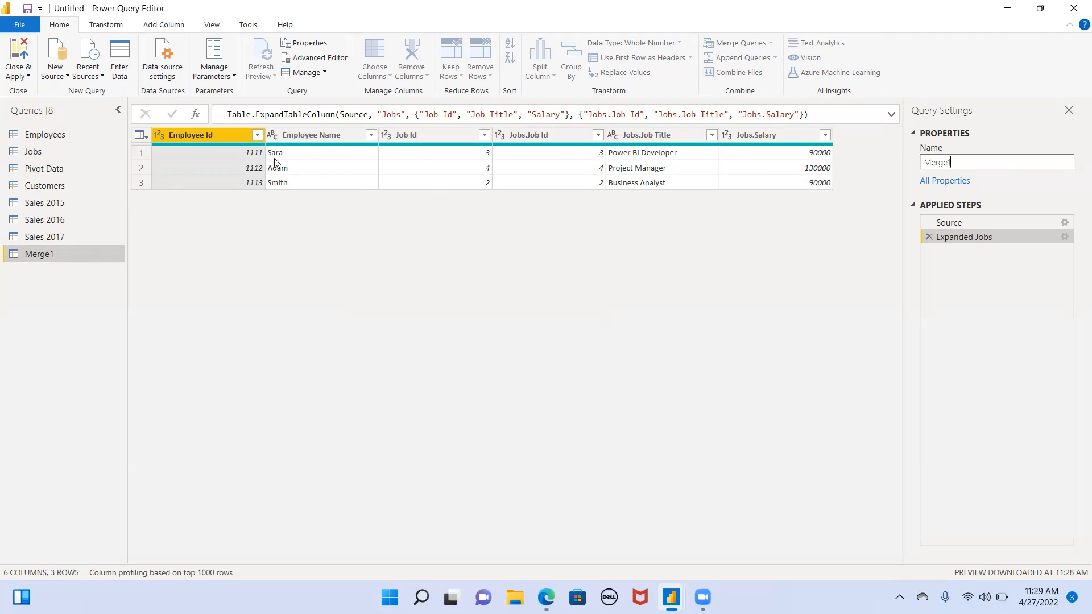
pyautogui.click(45, 141)
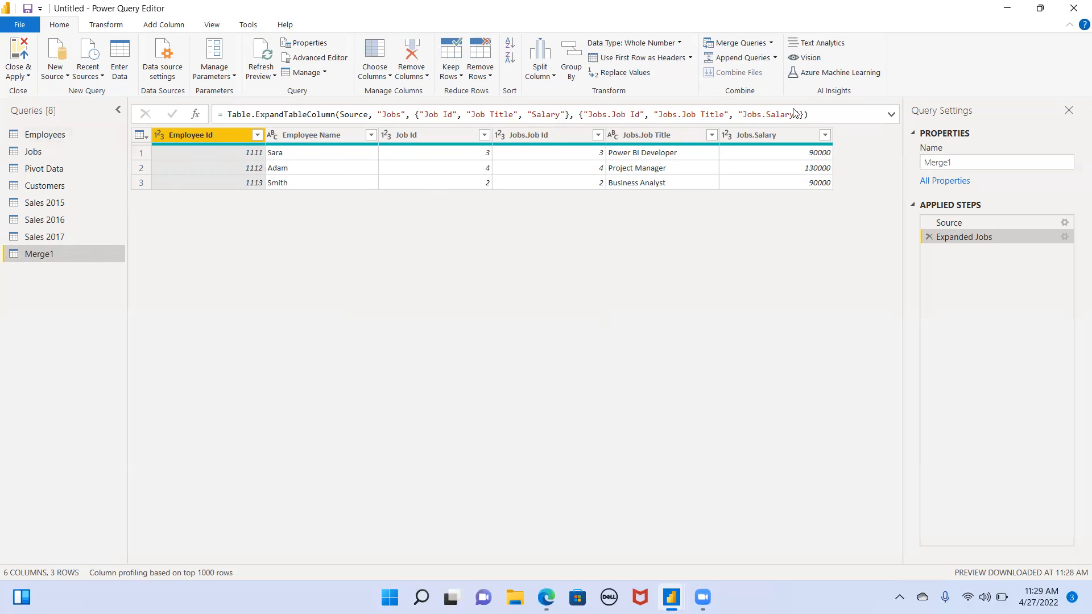
# Start another merge as a new query, with Employees as the first table and Jobs as the second
pyautogui.click(770, 43)
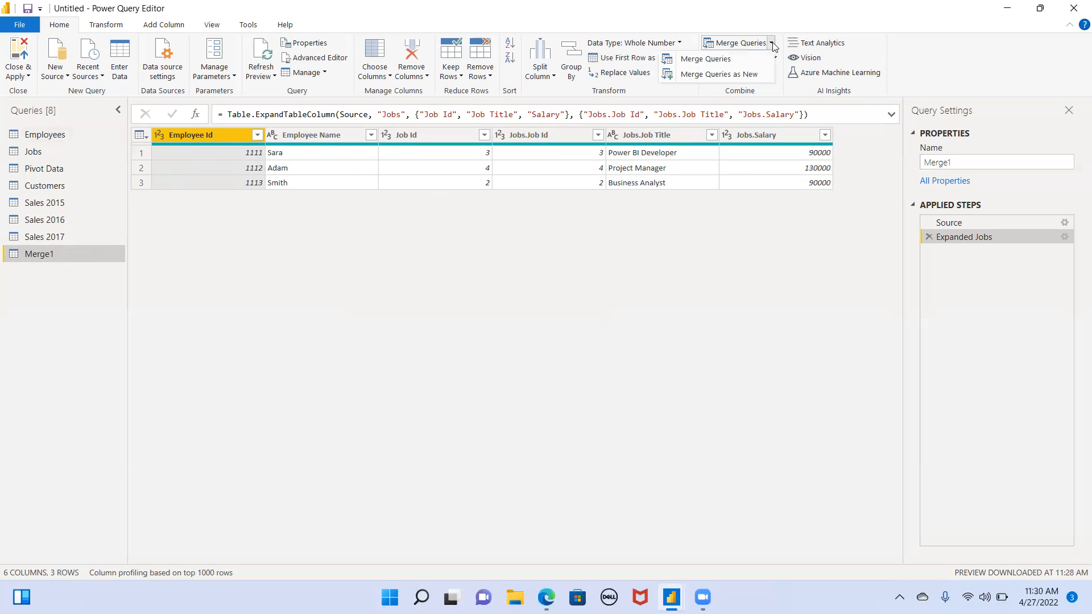
pyautogui.click(745, 74)
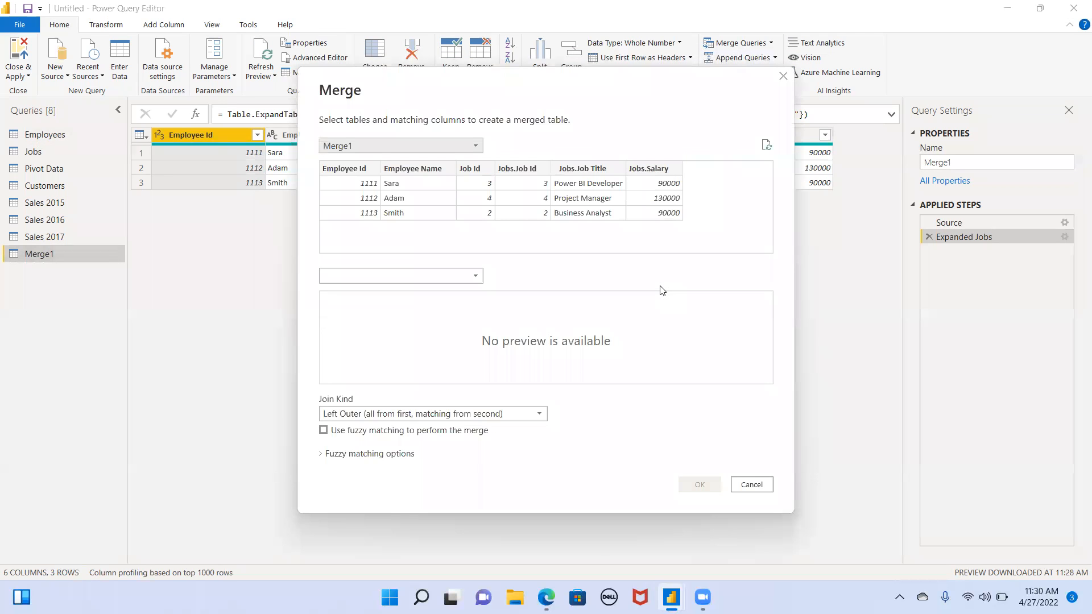
pyautogui.click(449, 146)
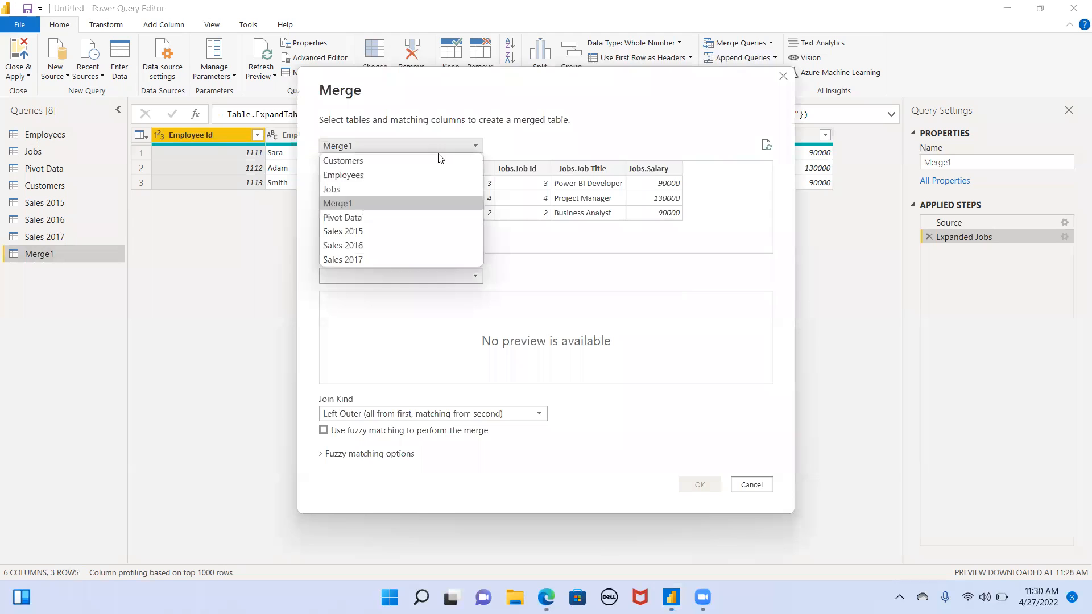
pyautogui.click(403, 175)
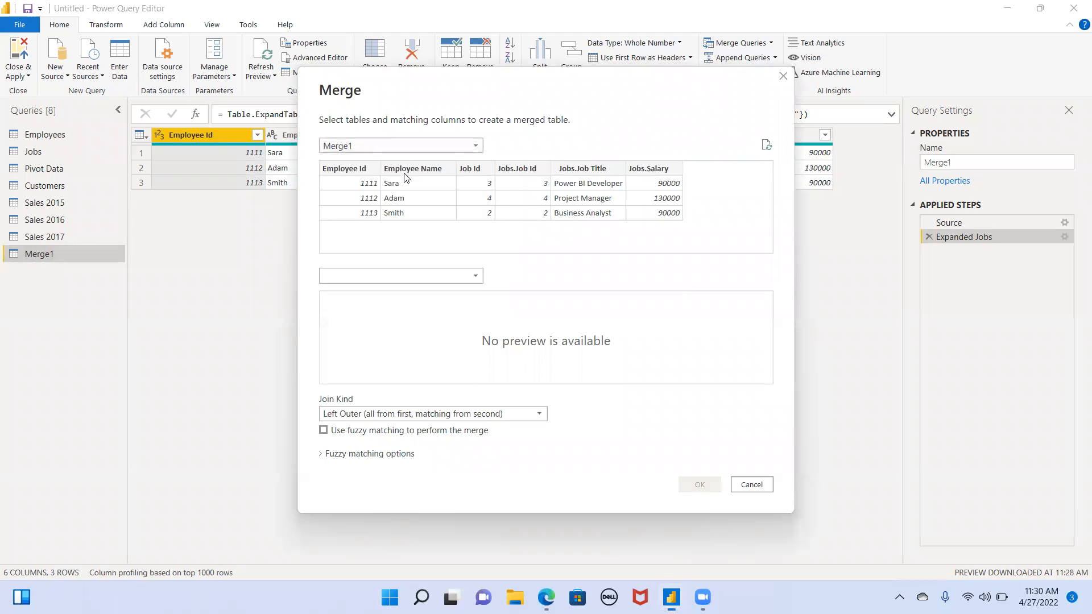
pyautogui.click(403, 277)
pyautogui.click(368, 316)
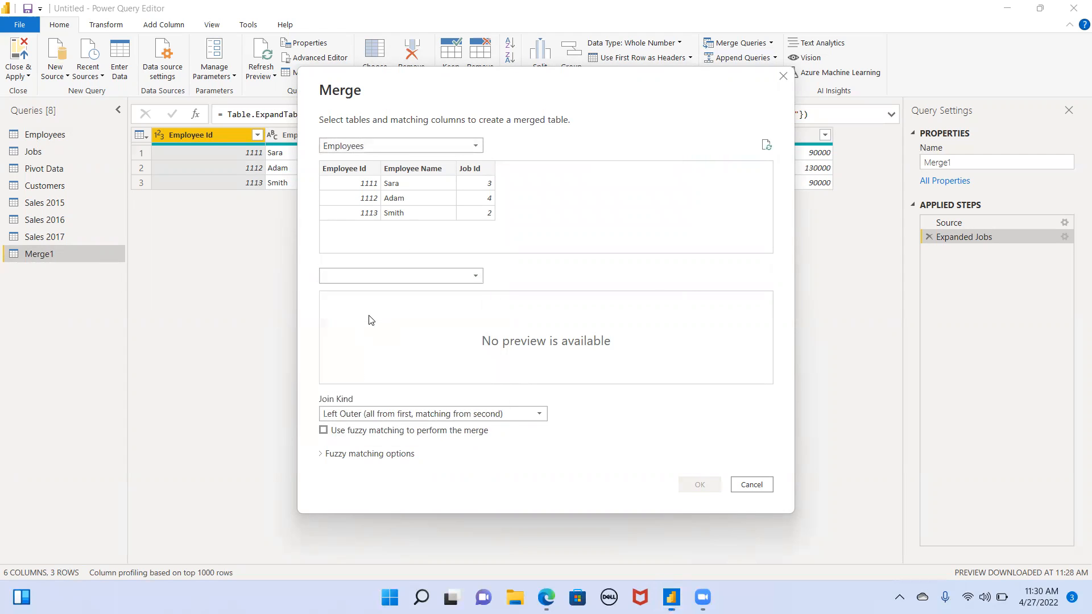
# Match Employees and Jobs on Job Id with a Right Outer join and create the merged query
pyautogui.click(480, 170)
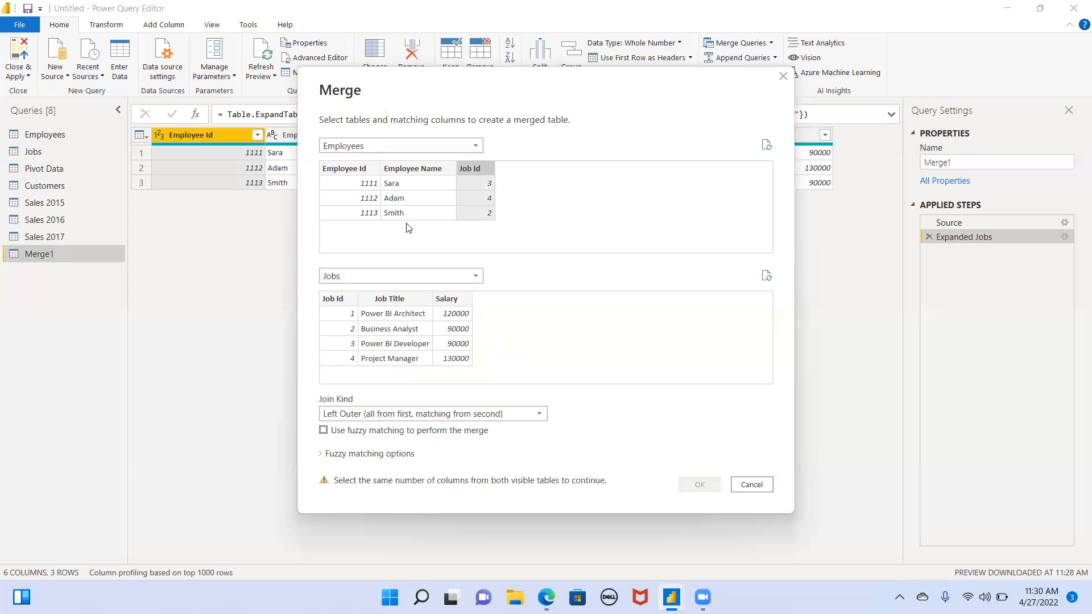
pyautogui.click(325, 299)
pyautogui.click(365, 414)
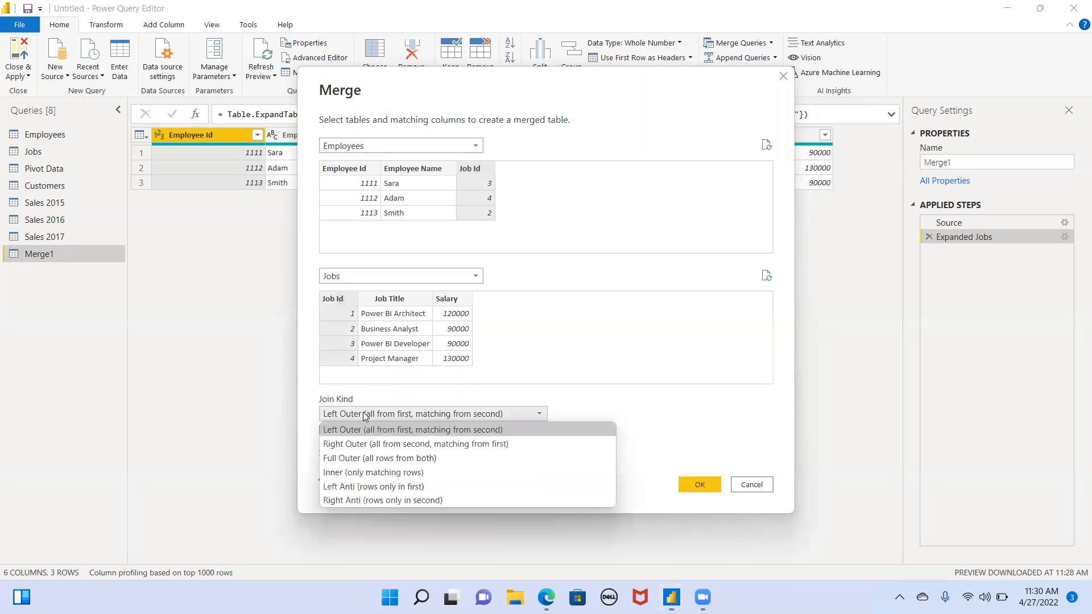
pyautogui.click(374, 444)
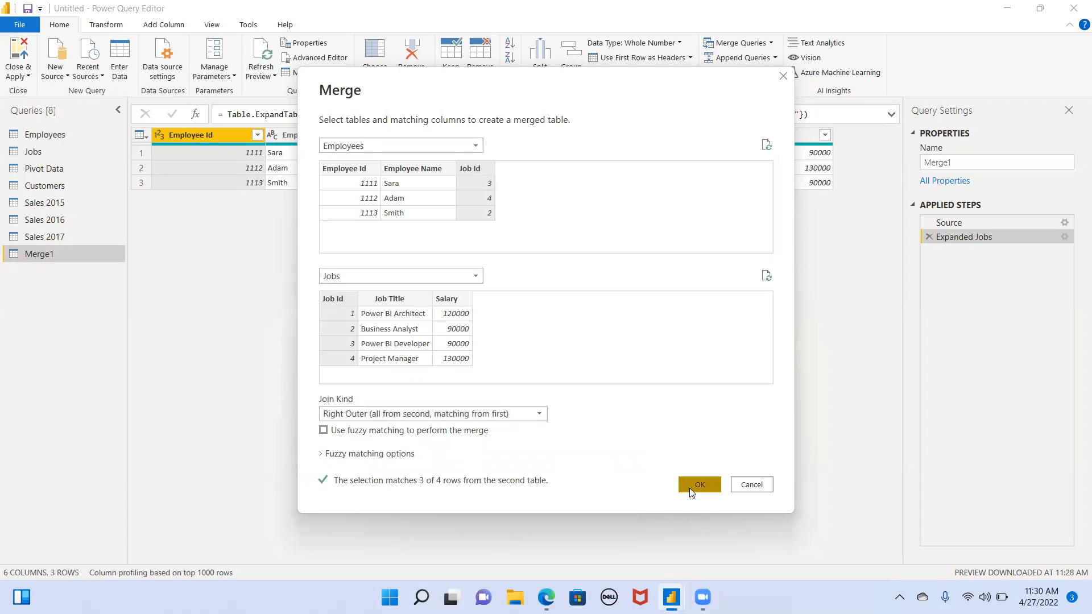
pyautogui.click(691, 490)
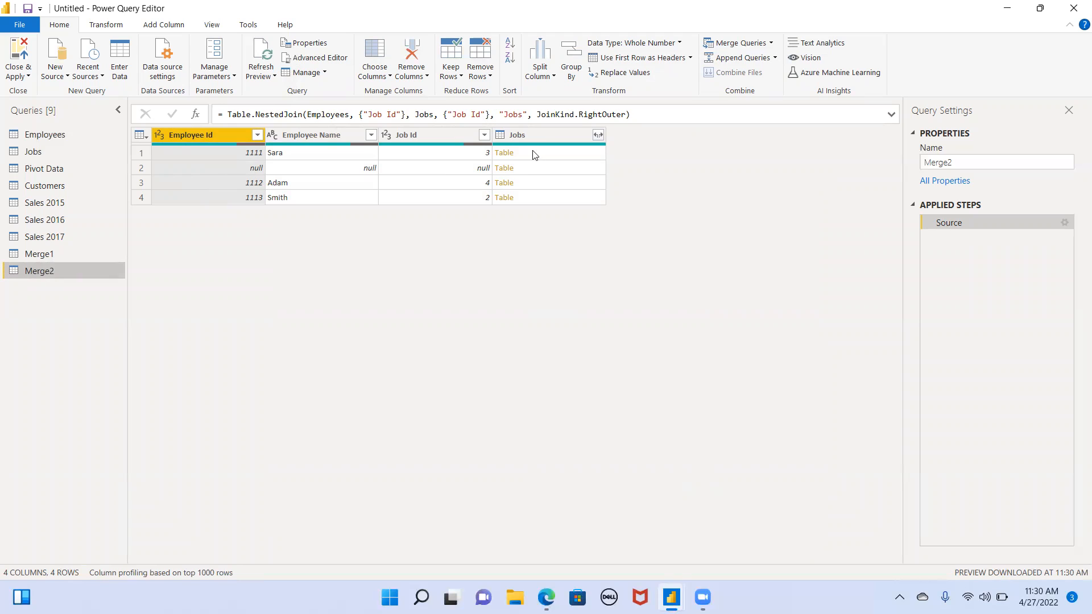
# Check the source Jobs table, and expand Merge2's Jobs column into Job Id, Job Title and Salary without the original column name as prefix
pyautogui.click(544, 142)
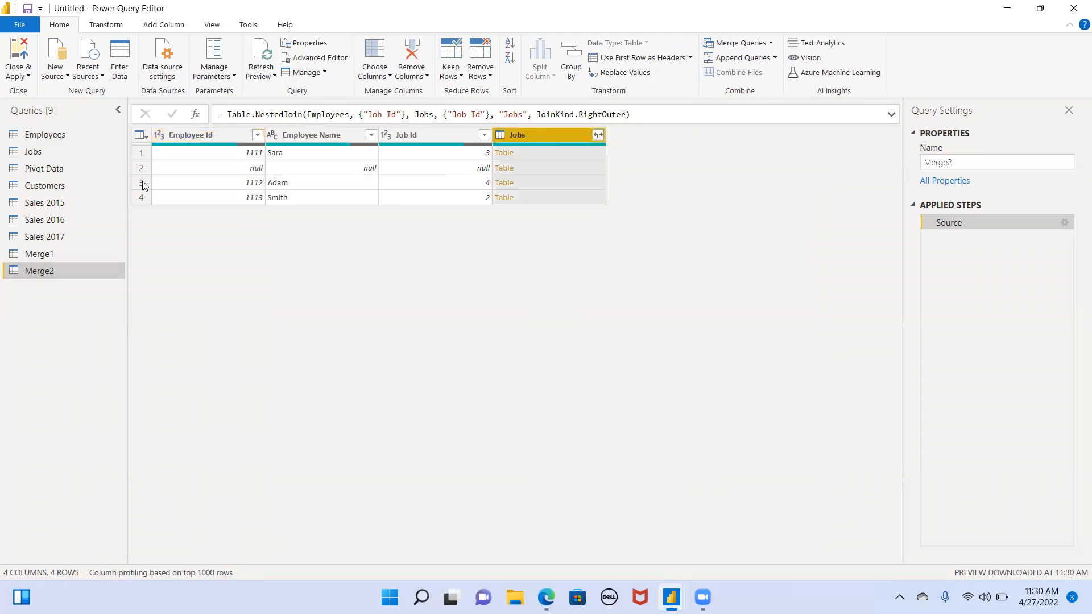
pyautogui.click(43, 152)
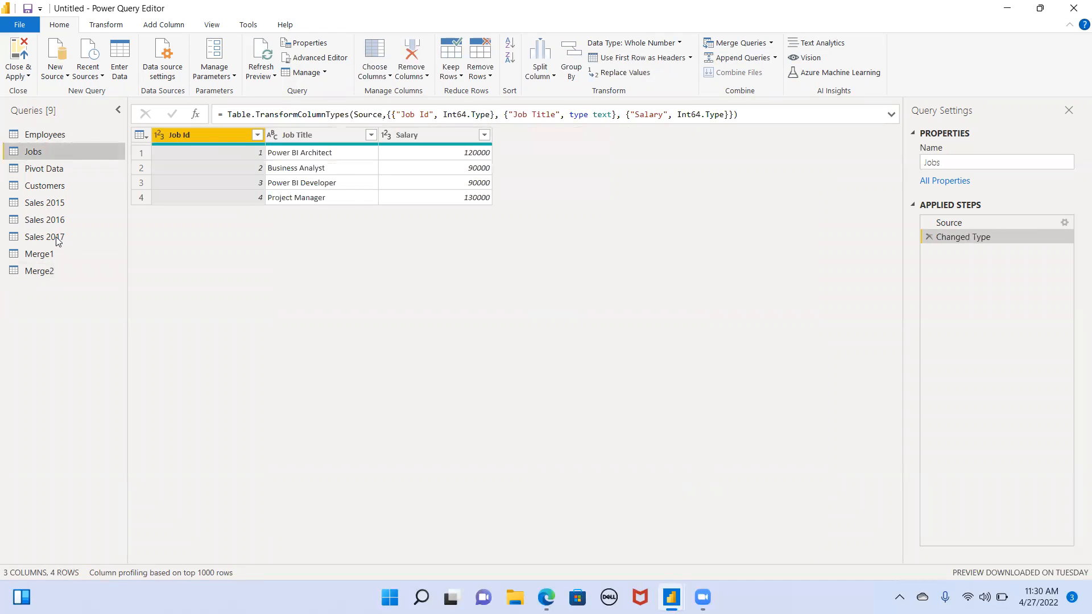
pyautogui.click(33, 149)
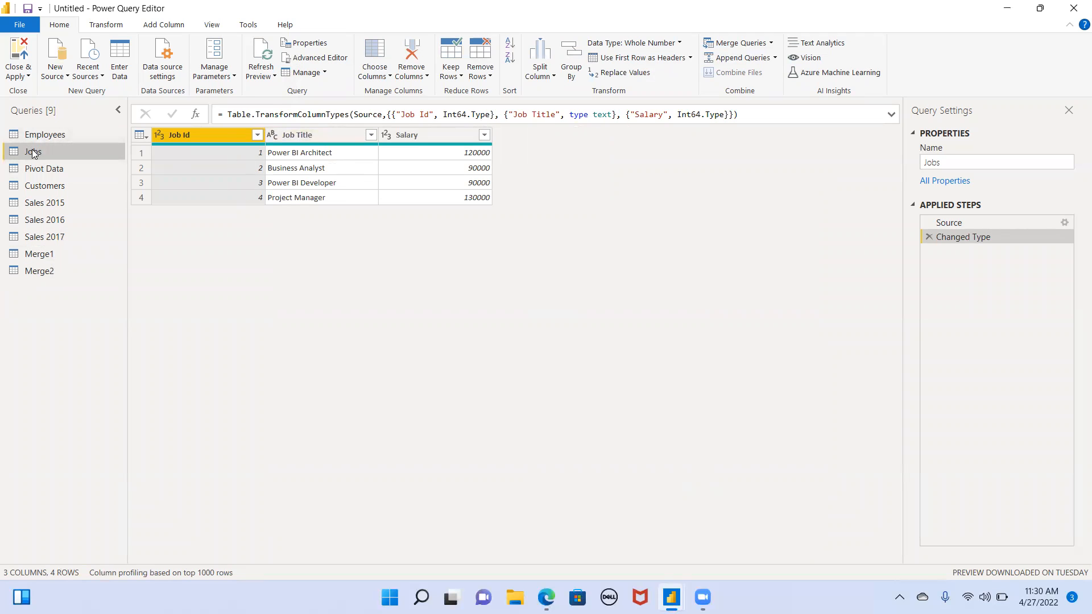
pyautogui.click(45, 272)
pyautogui.click(566, 137)
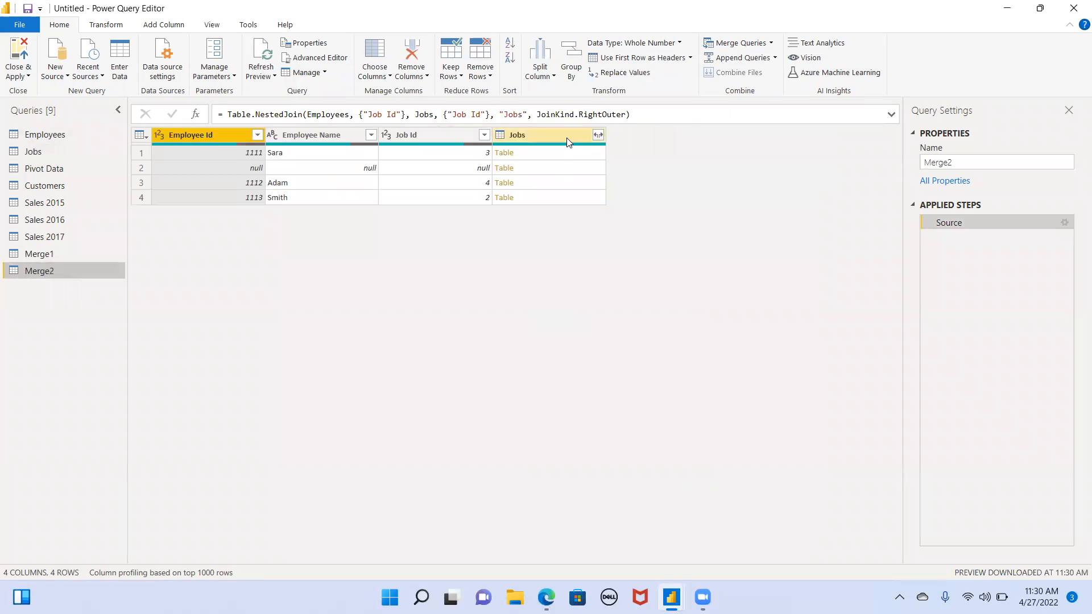
pyautogui.click(598, 134)
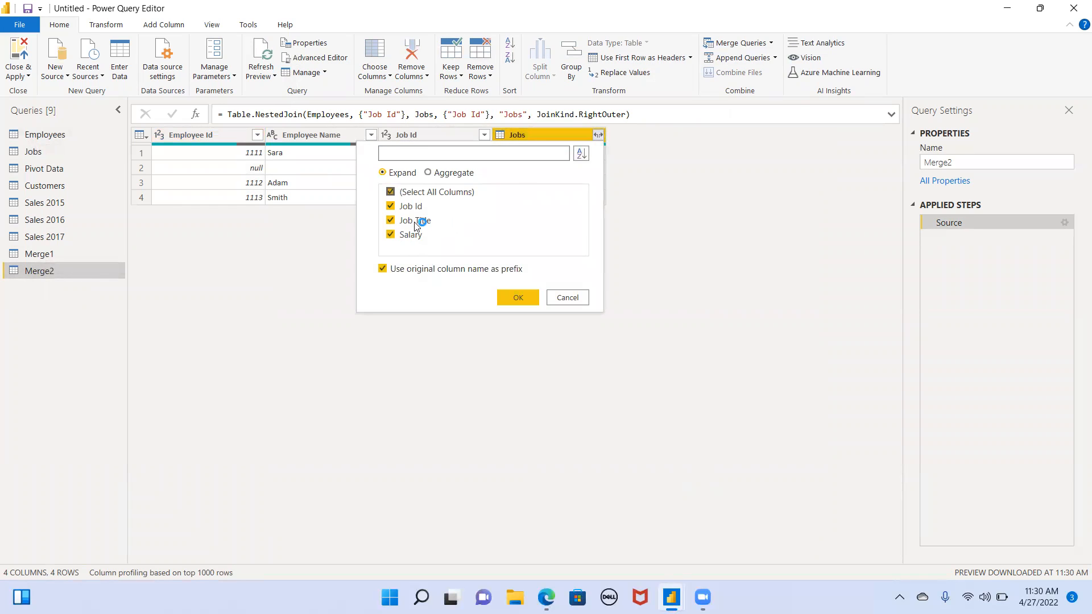
pyautogui.click(383, 270)
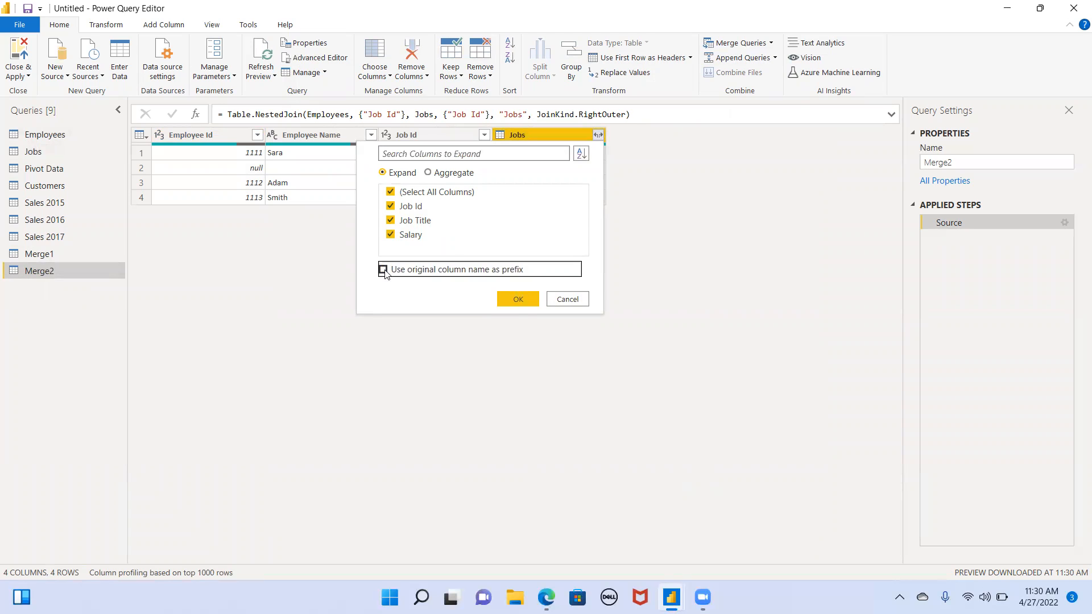
pyautogui.click(508, 299)
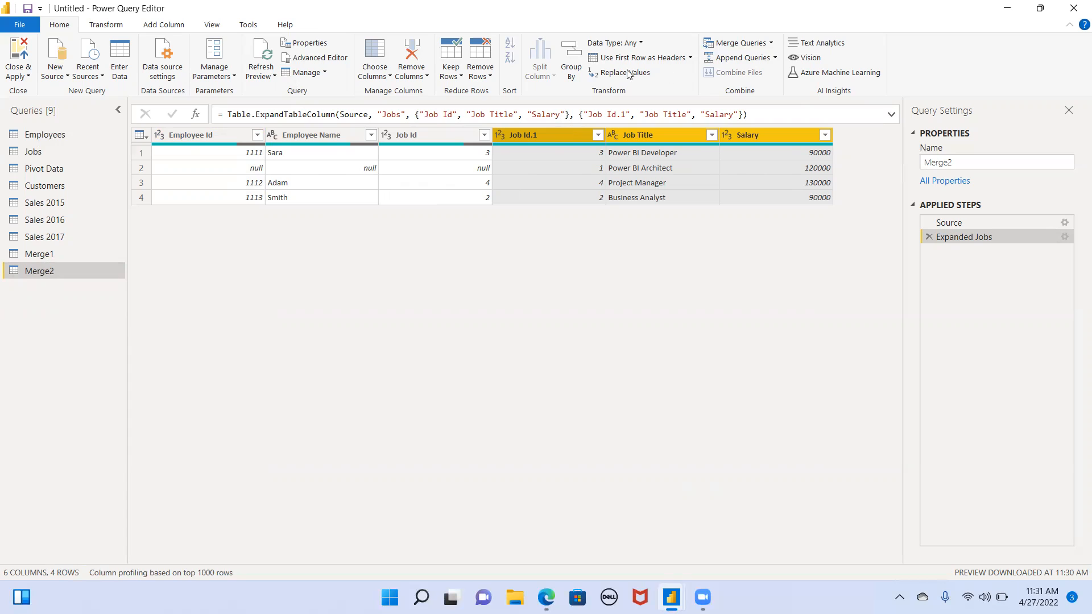
# From the Employees query, start a merge as a new query with Employees as the first table and Jobs as the second
pyautogui.click(771, 44)
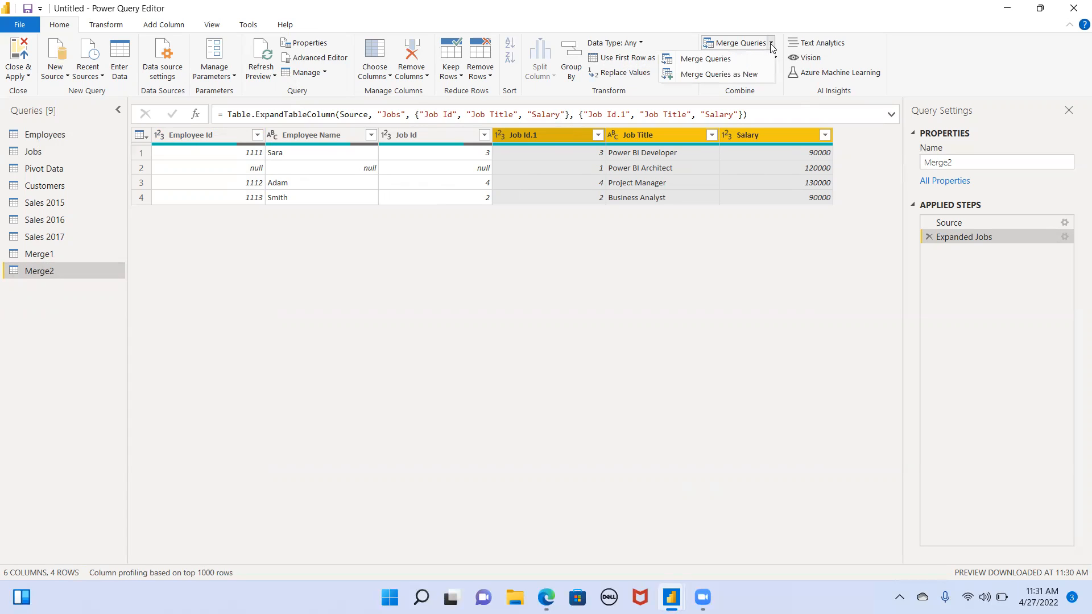
pyautogui.click(340, 287)
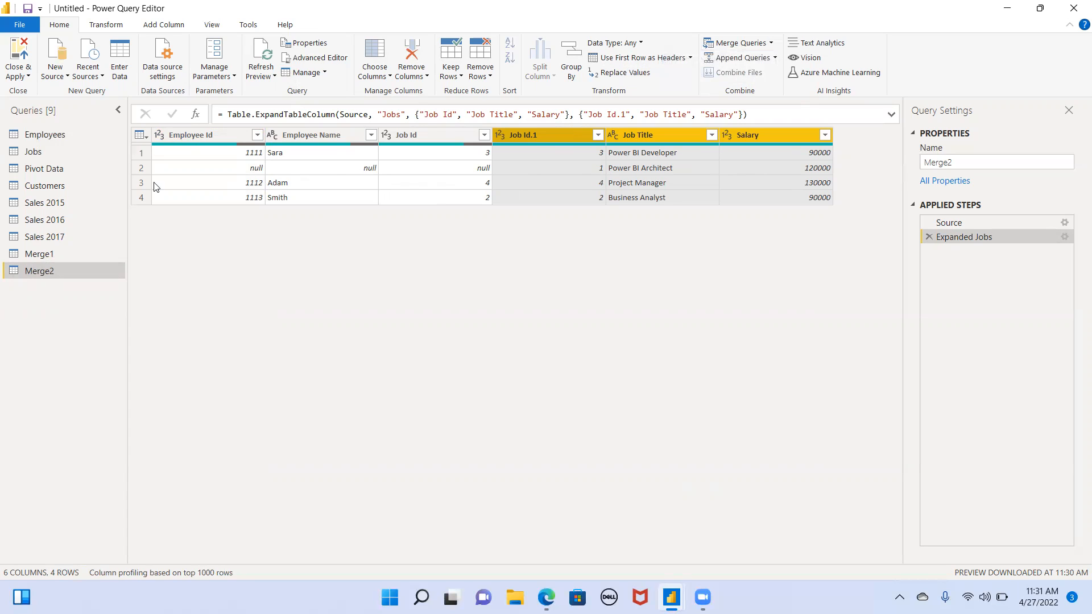
pyautogui.click(45, 134)
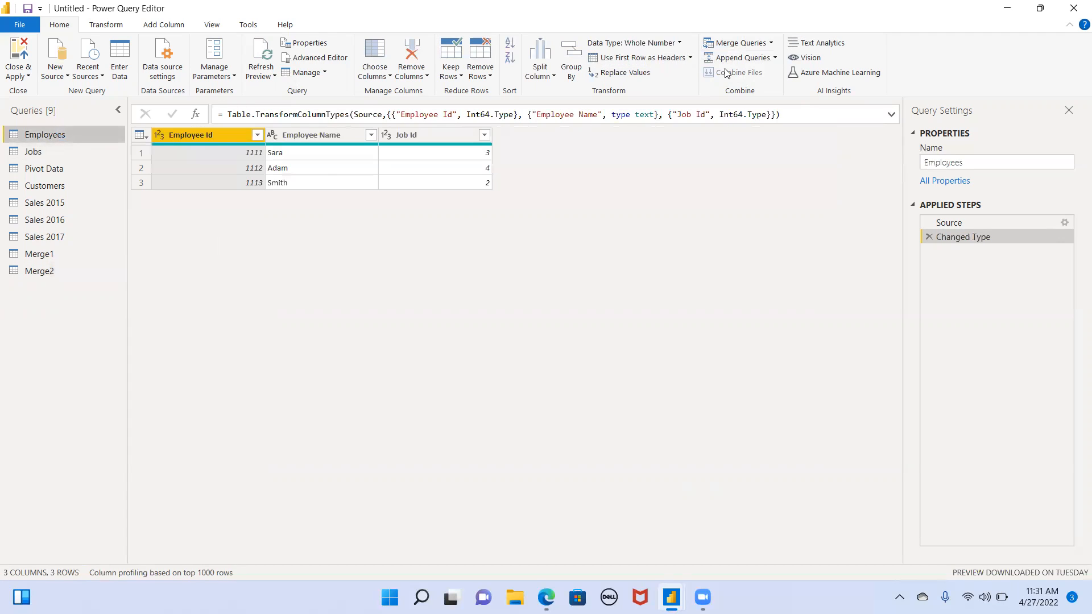
pyautogui.click(771, 44)
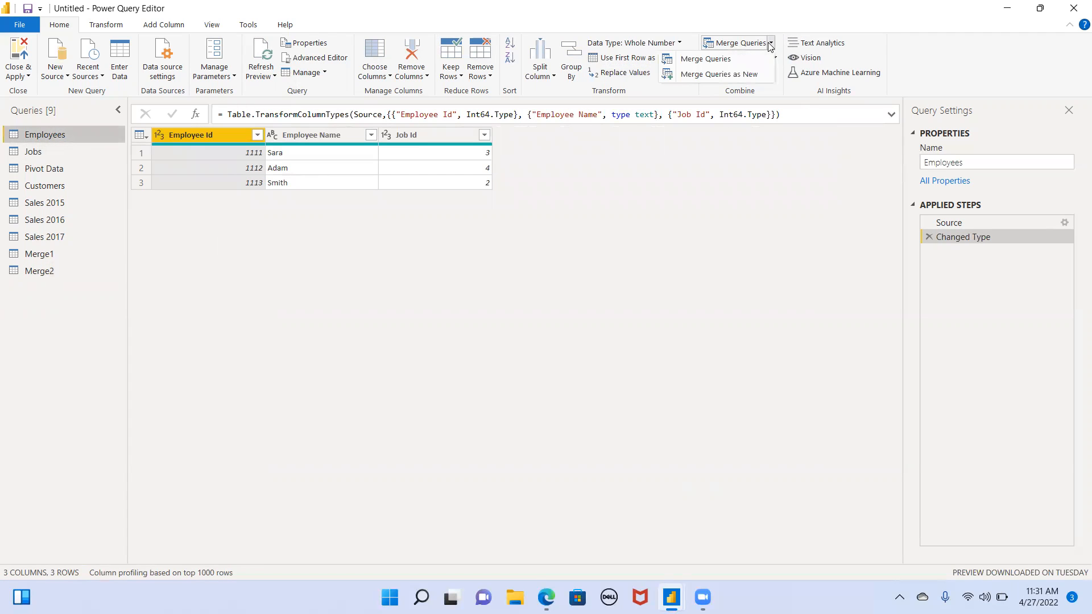
pyautogui.click(760, 80)
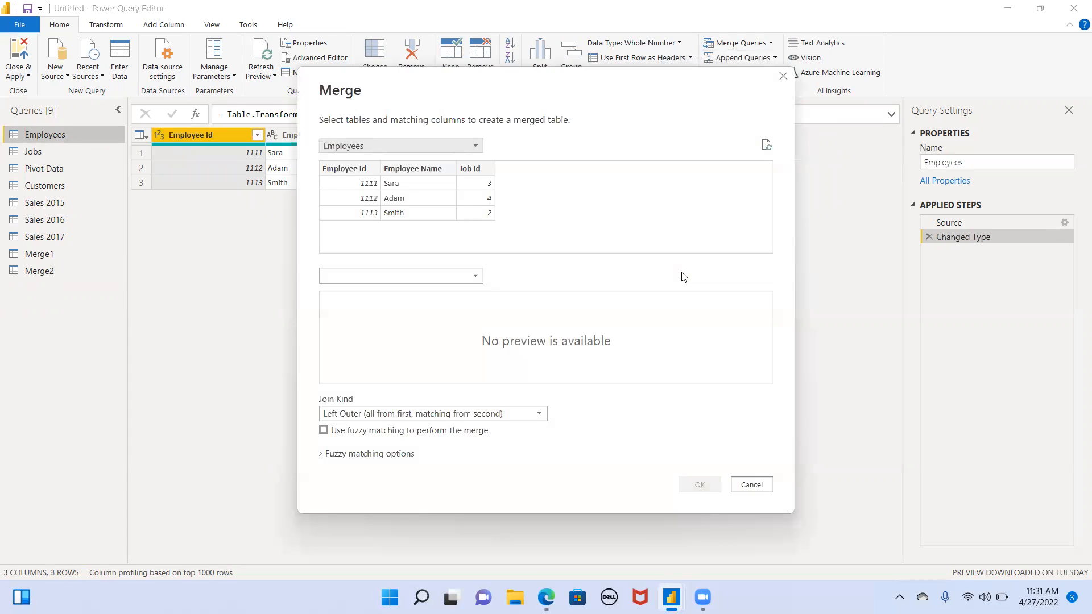
pyautogui.click(462, 149)
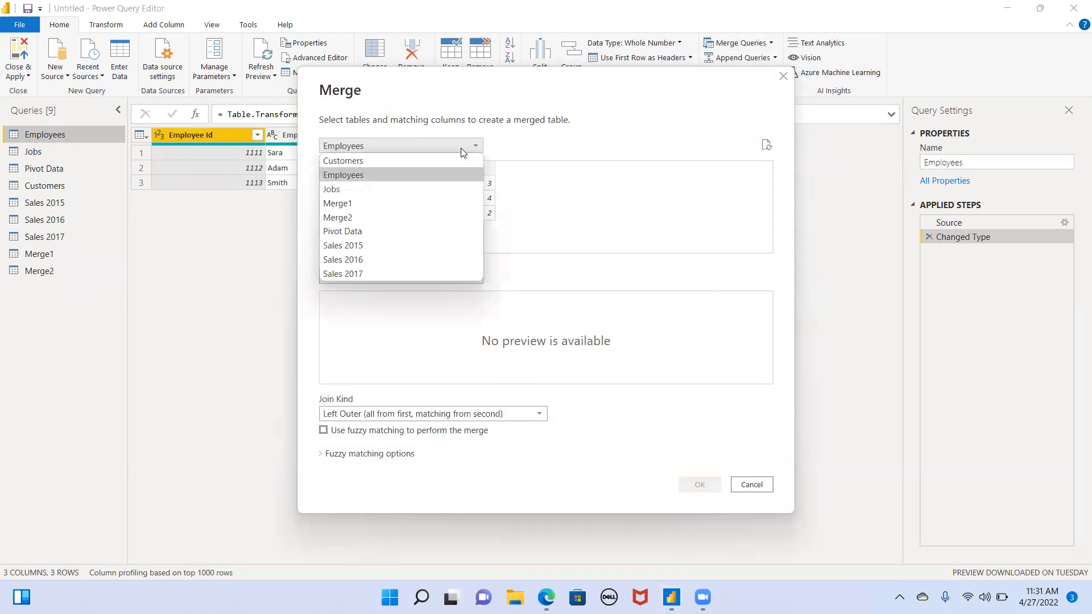
pyautogui.click(379, 175)
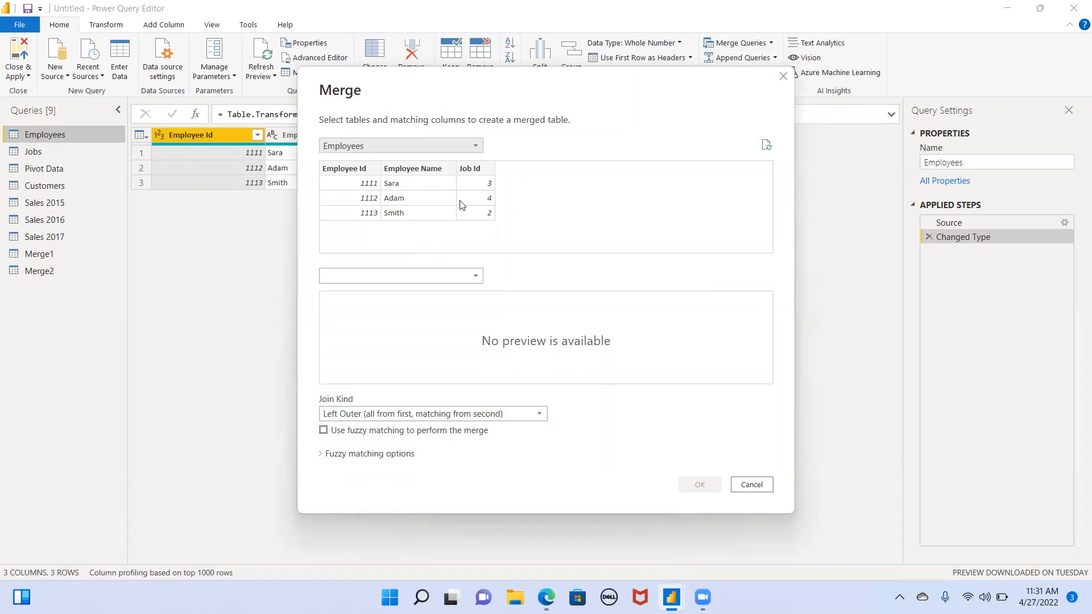
pyautogui.click(437, 275)
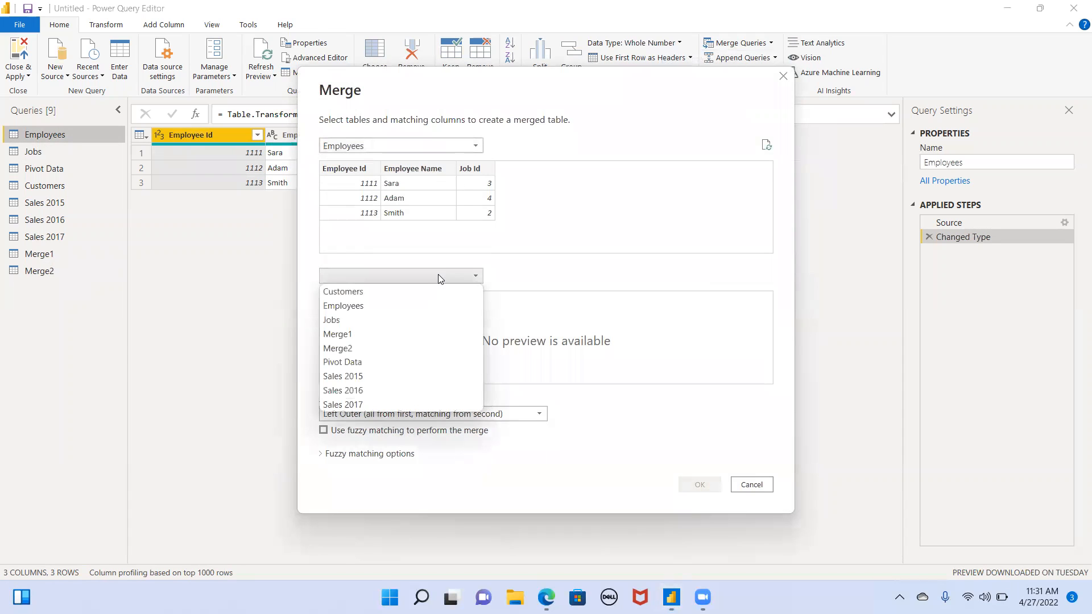
pyautogui.click(360, 317)
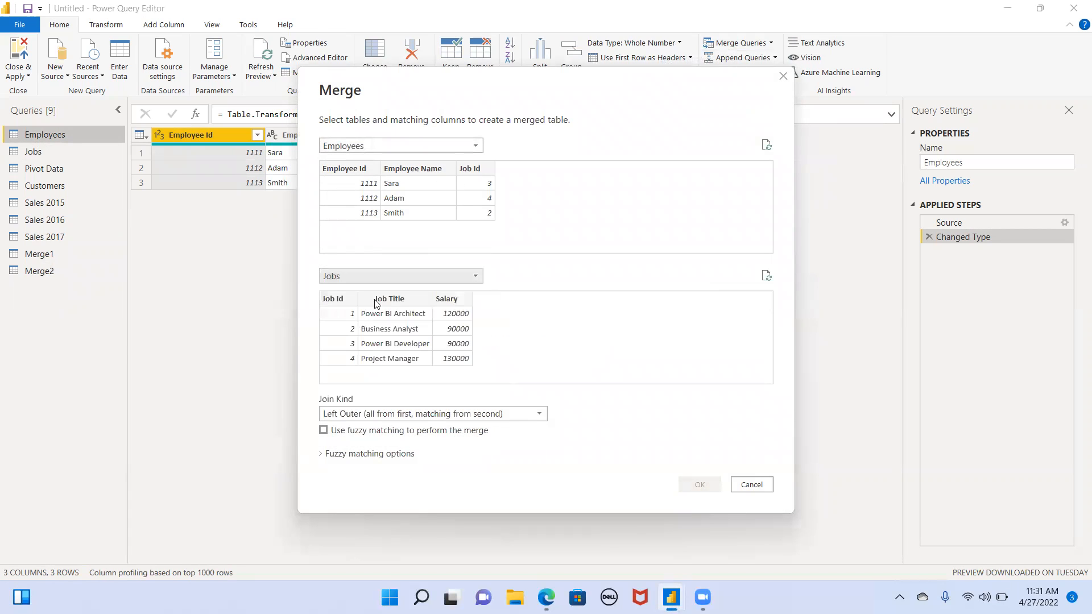
# Match the two tables on Job Id with a Full Outer join and create the merged query
pyautogui.click(470, 169)
pyautogui.click(327, 300)
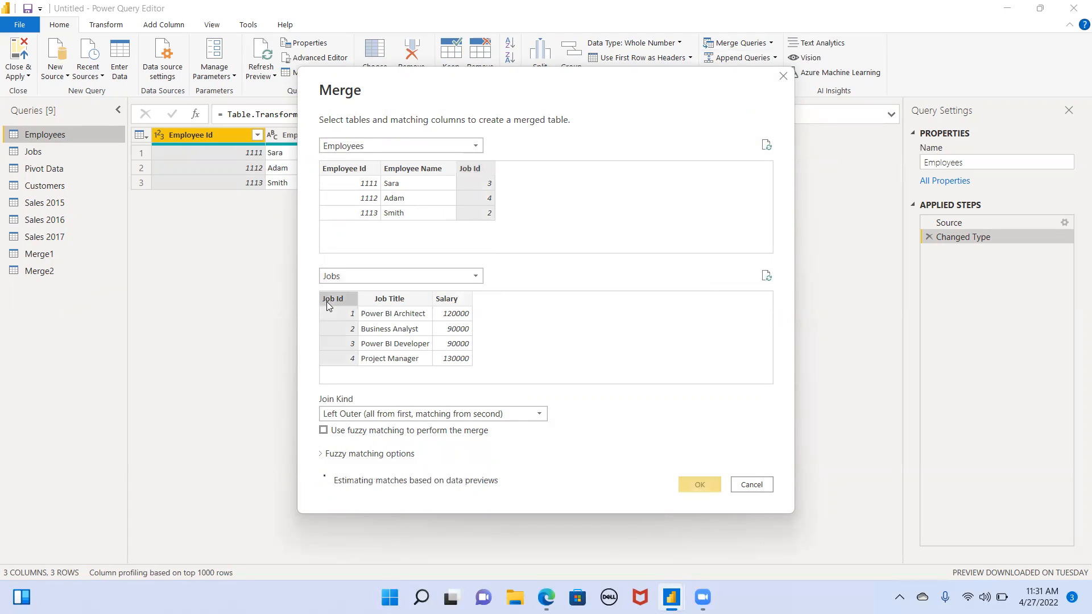
pyautogui.click(477, 414)
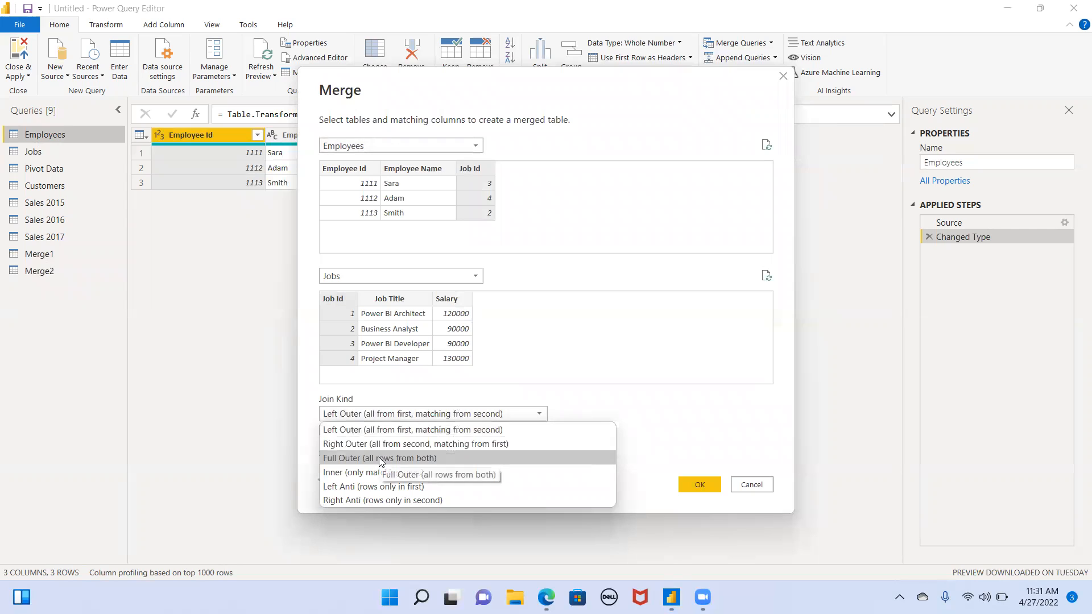
pyautogui.click(453, 458)
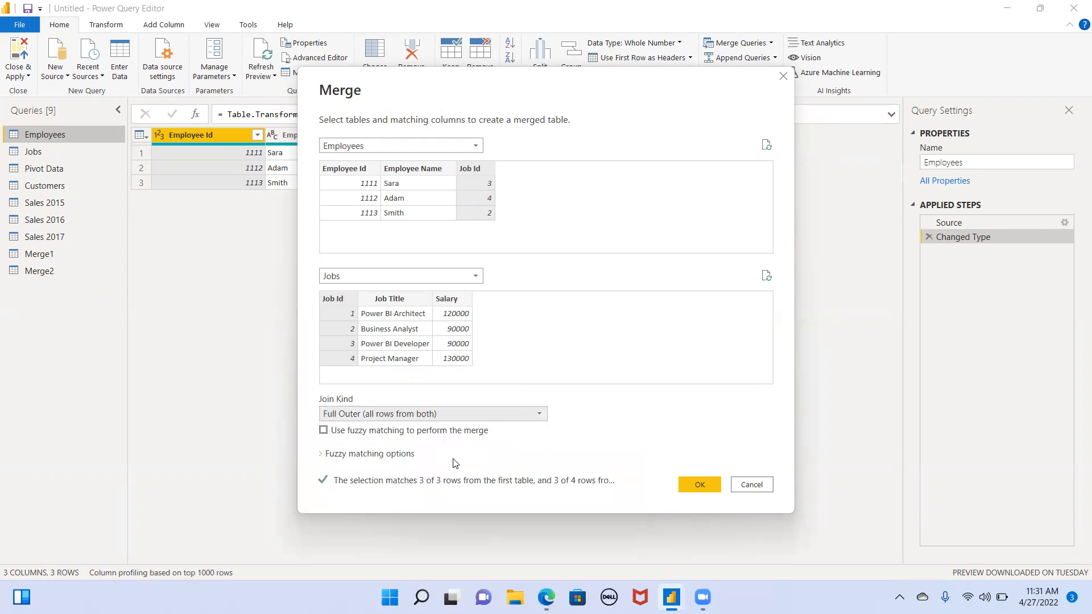
pyautogui.click(699, 485)
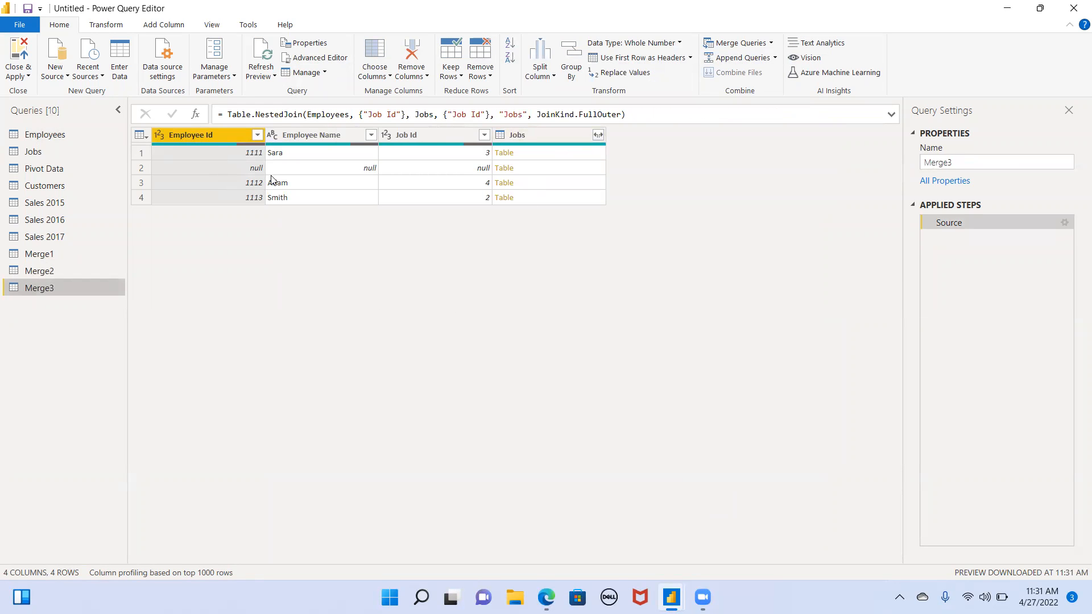
# Expand the Full Outer merge's Jobs column into Job Id, Job Title and Salary without the original column name as prefix
pyautogui.click(534, 138)
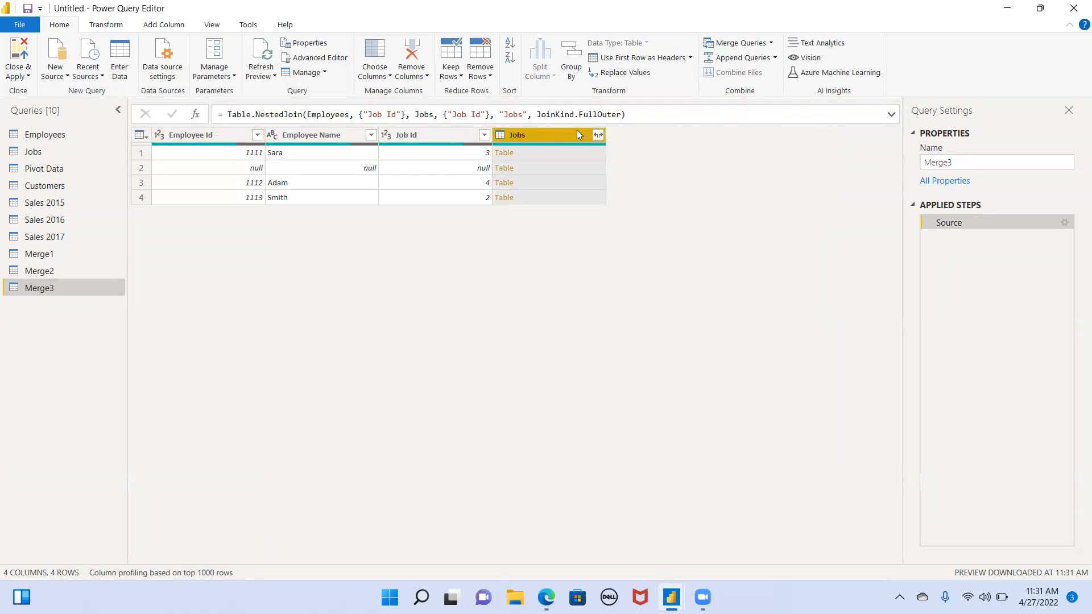
pyautogui.click(596, 136)
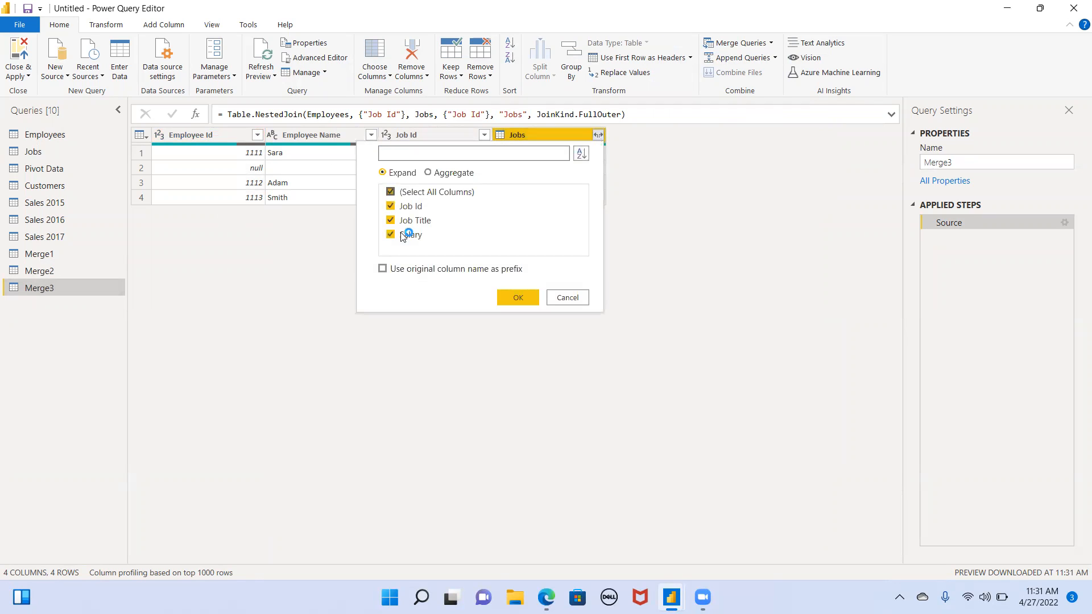
pyautogui.click(509, 296)
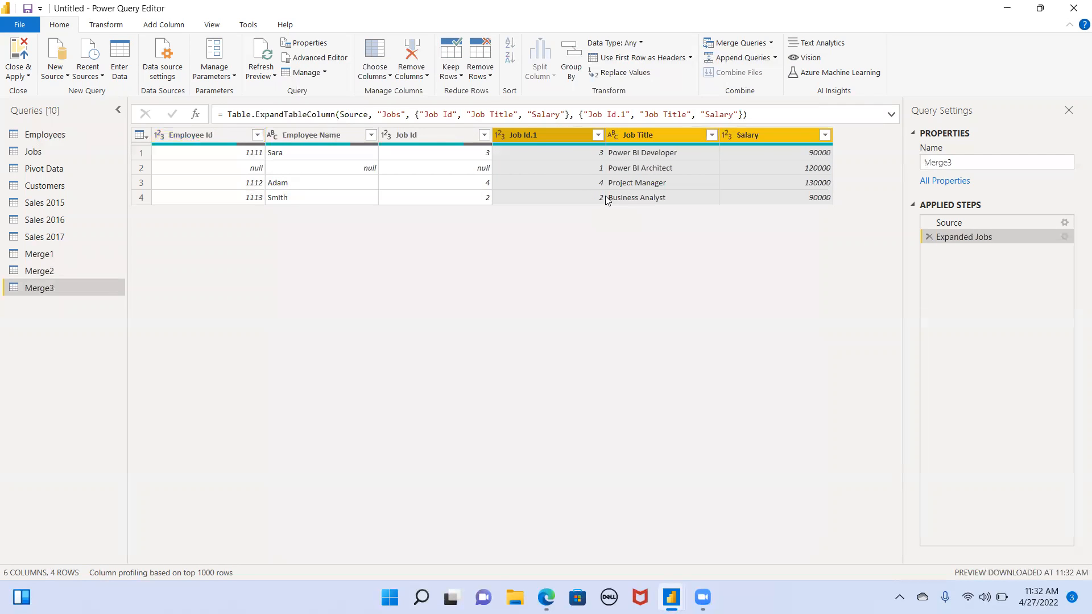
# From the Employees query, start another merge as a new query, with Employees as the first table and Jobs as the second
pyautogui.click(37, 135)
pyautogui.click(37, 135)
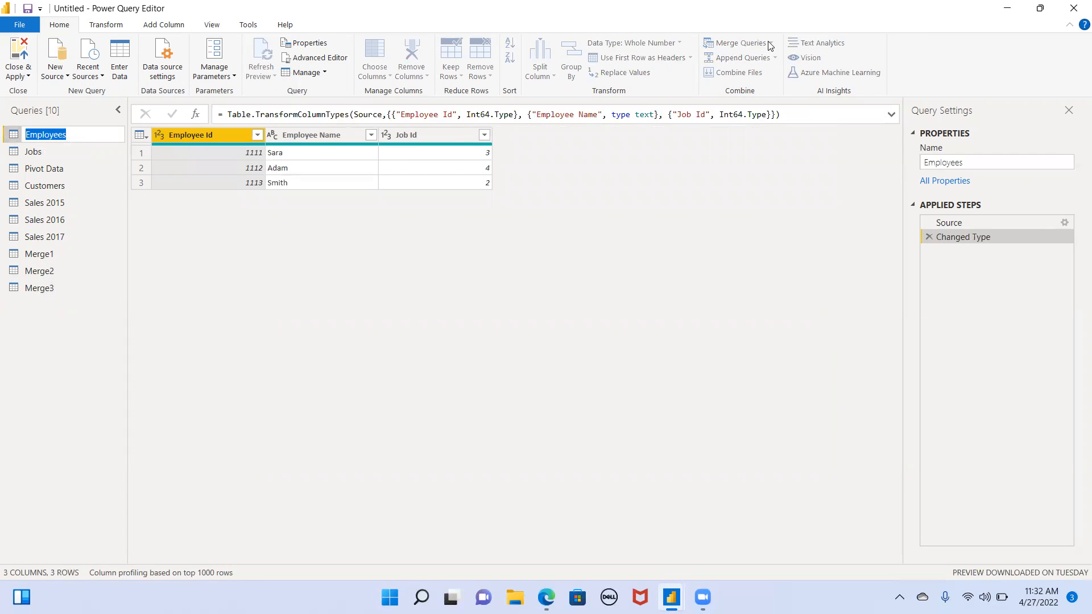
pyautogui.click(37, 156)
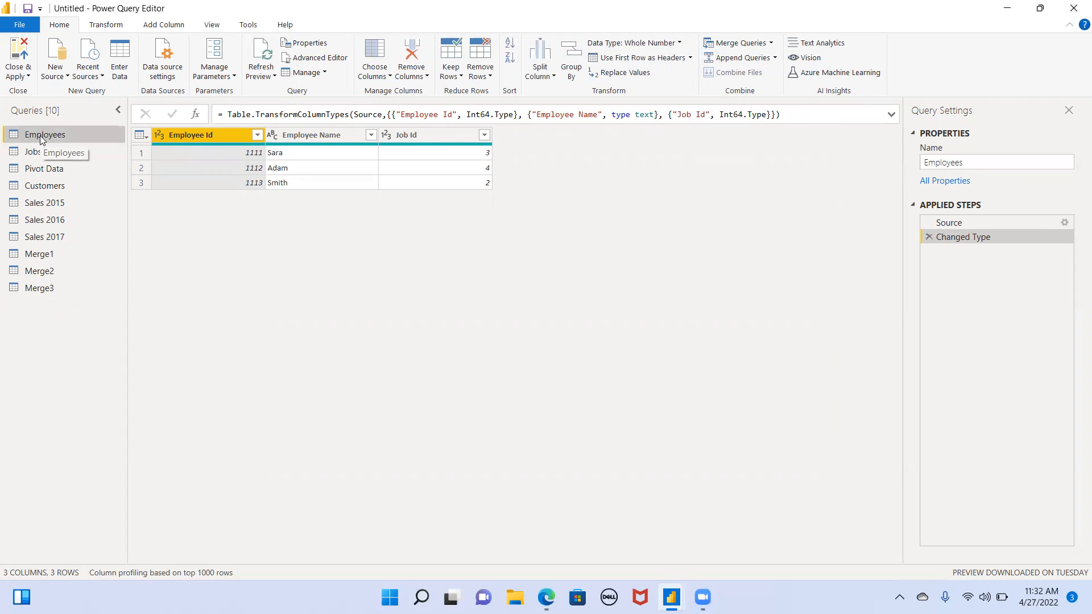
pyautogui.click(765, 46)
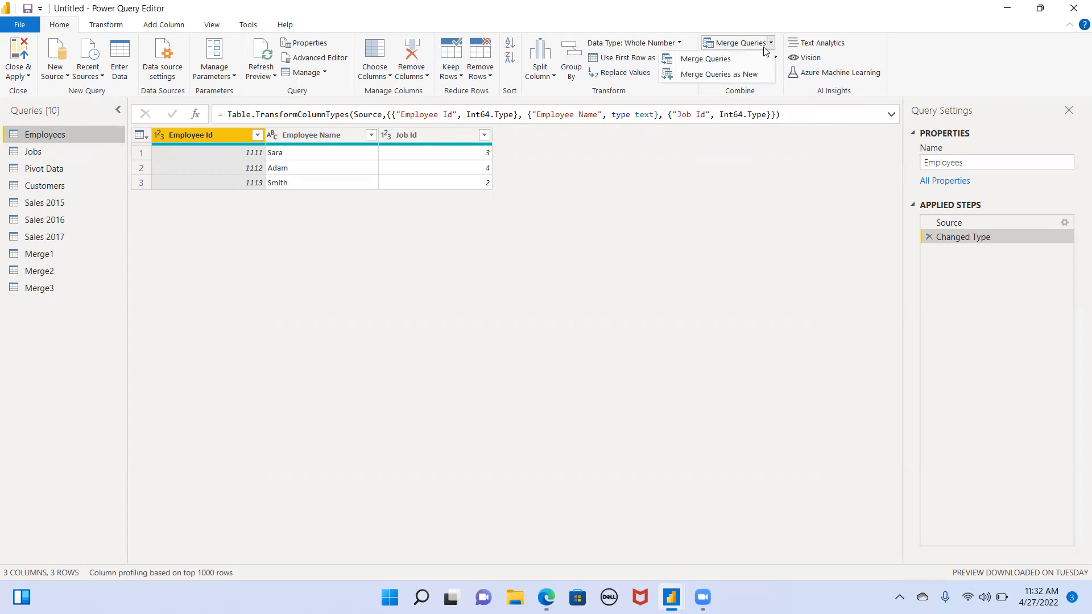
pyautogui.click(748, 72)
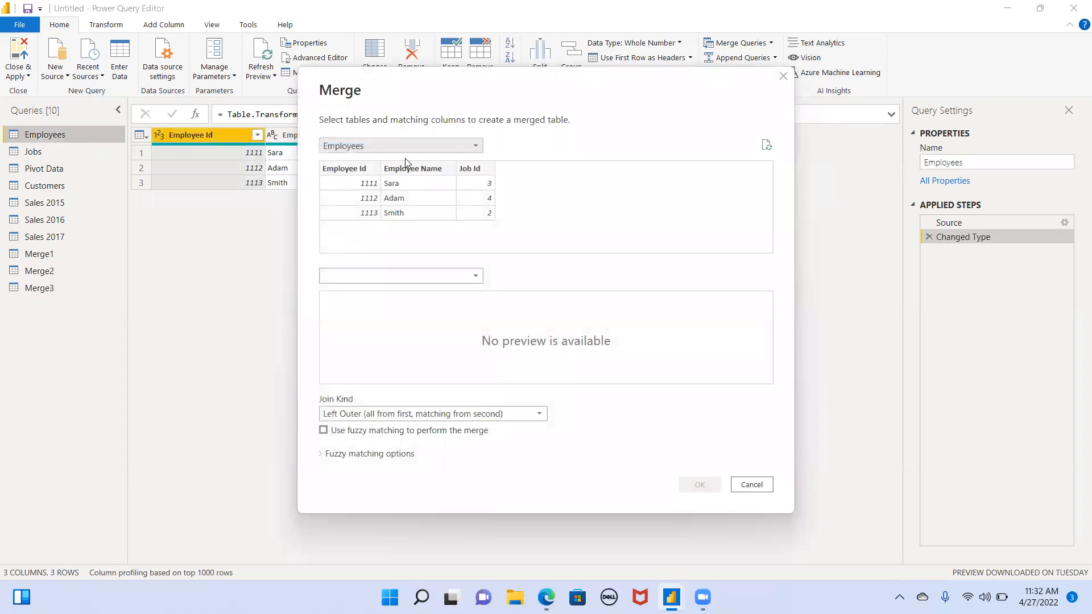
pyautogui.click(418, 150)
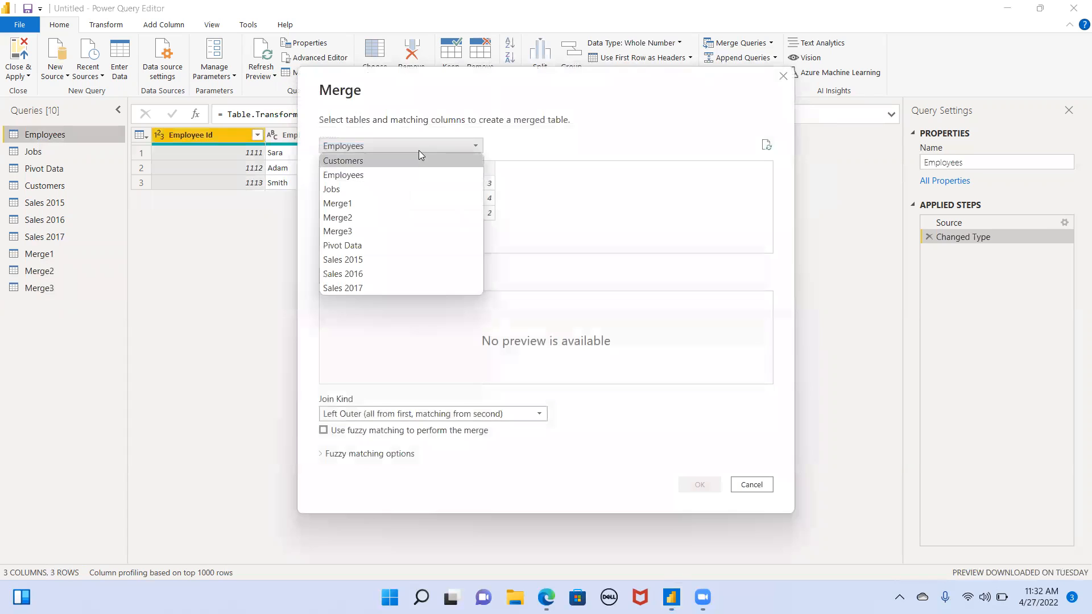
pyautogui.click(395, 175)
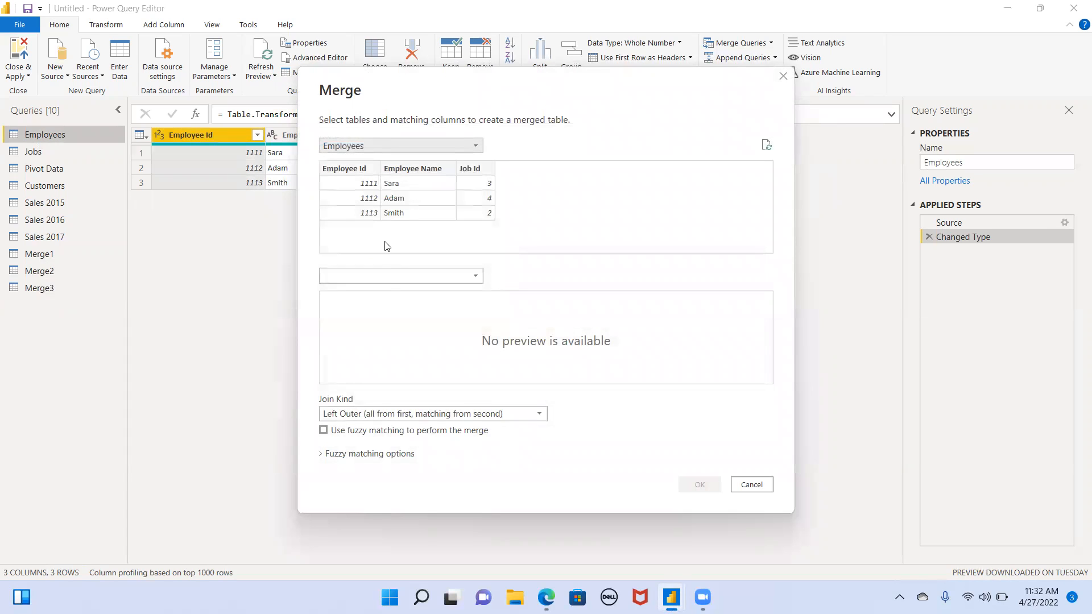
pyautogui.click(385, 275)
pyautogui.click(346, 322)
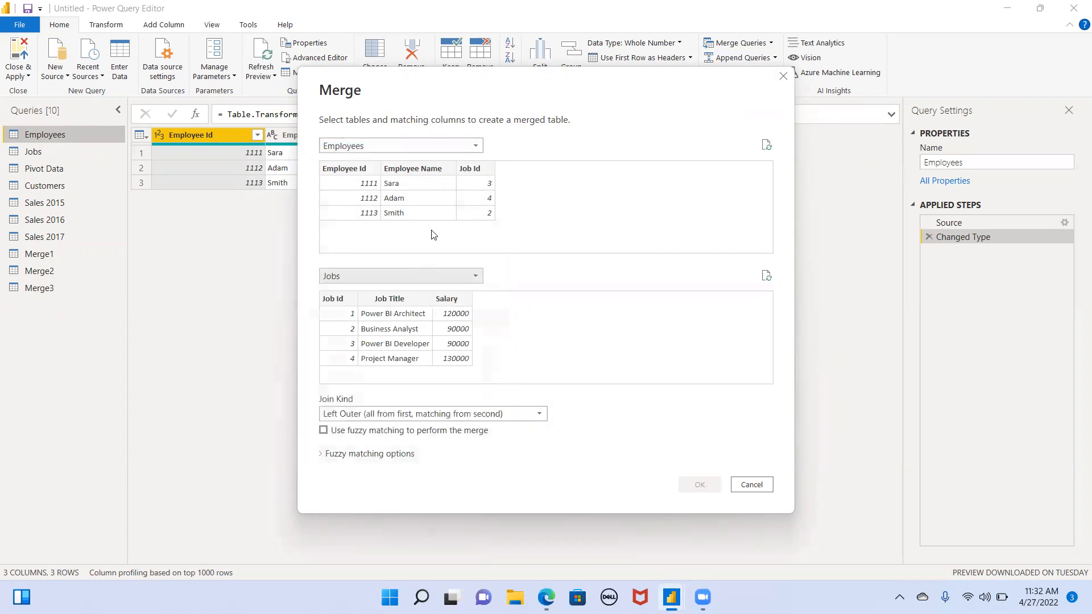
# Match the two tables on Job Id with an Inner join and create the merged query
pyautogui.click(476, 171)
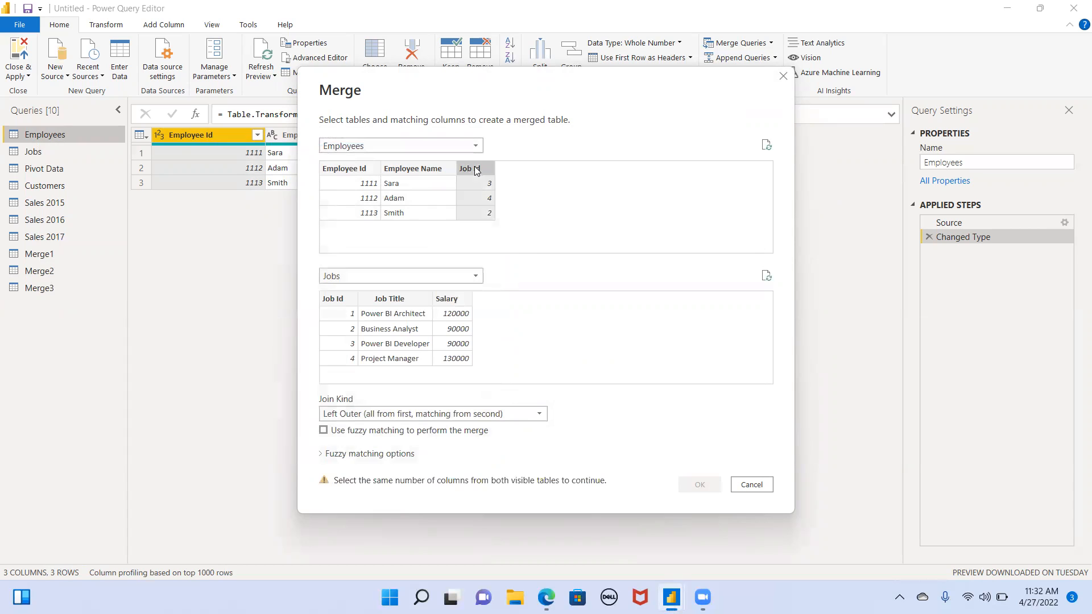
pyautogui.click(335, 301)
pyautogui.click(404, 414)
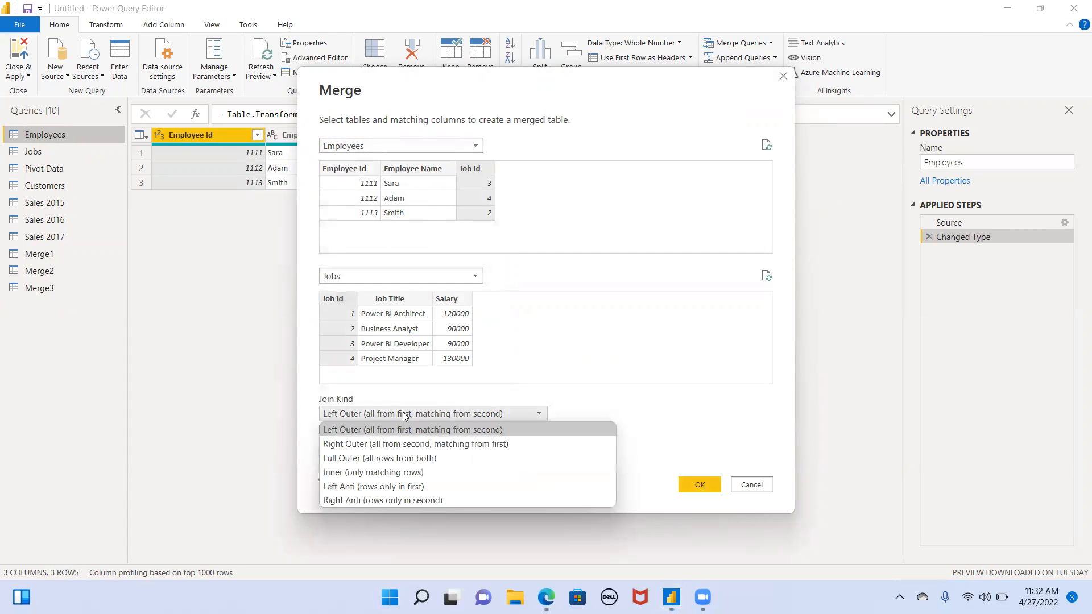
pyautogui.click(430, 473)
pyautogui.click(689, 486)
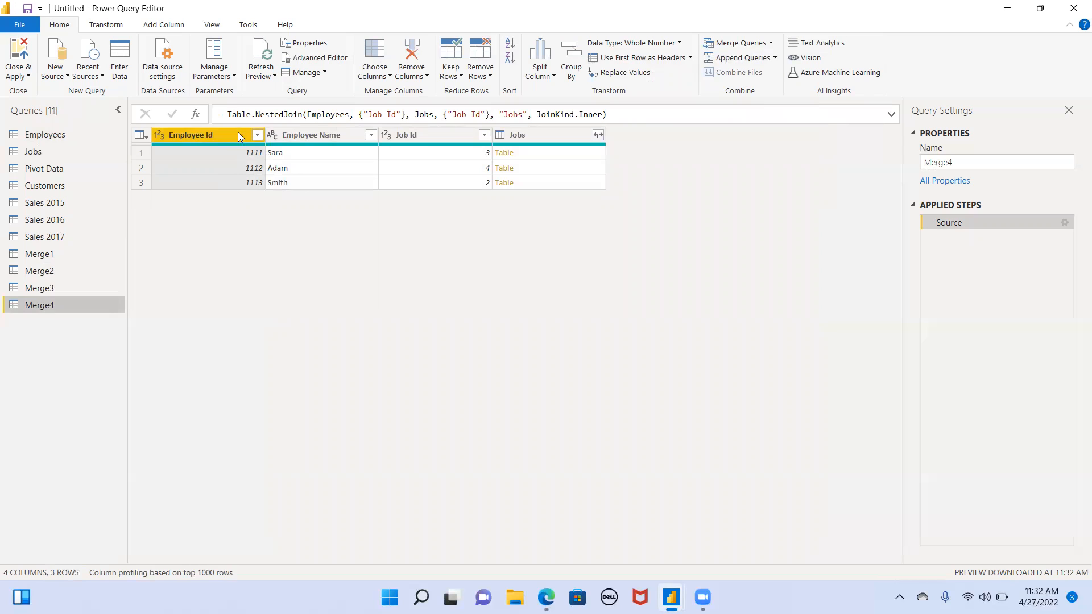
# Expand the Inner merge's Jobs column into Job Id, Job Title and Salary without the original column name as prefix
pyautogui.click(530, 135)
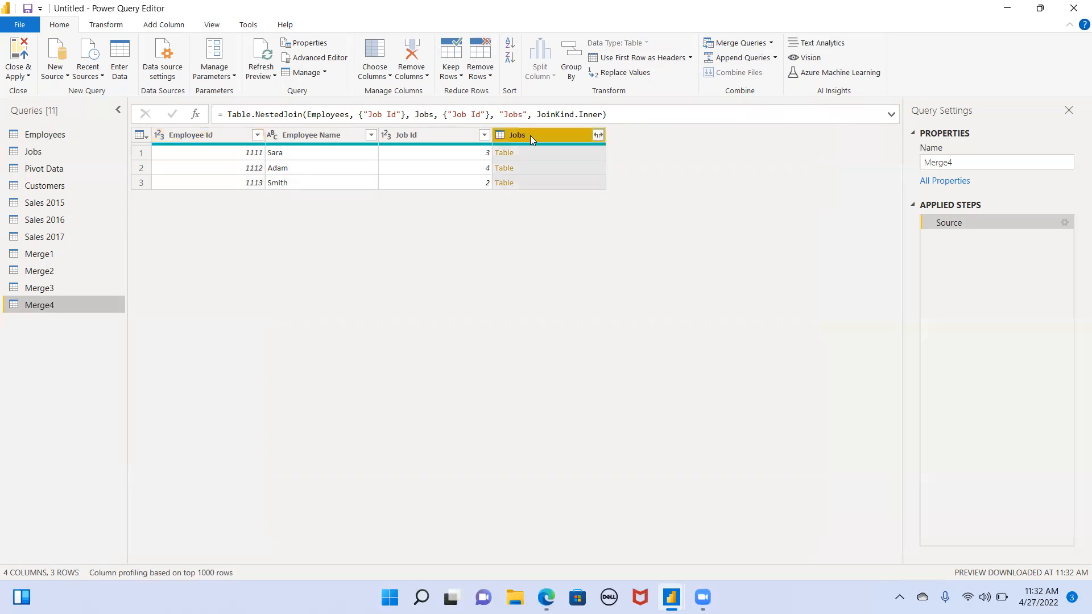
pyautogui.click(597, 135)
pyautogui.click(533, 297)
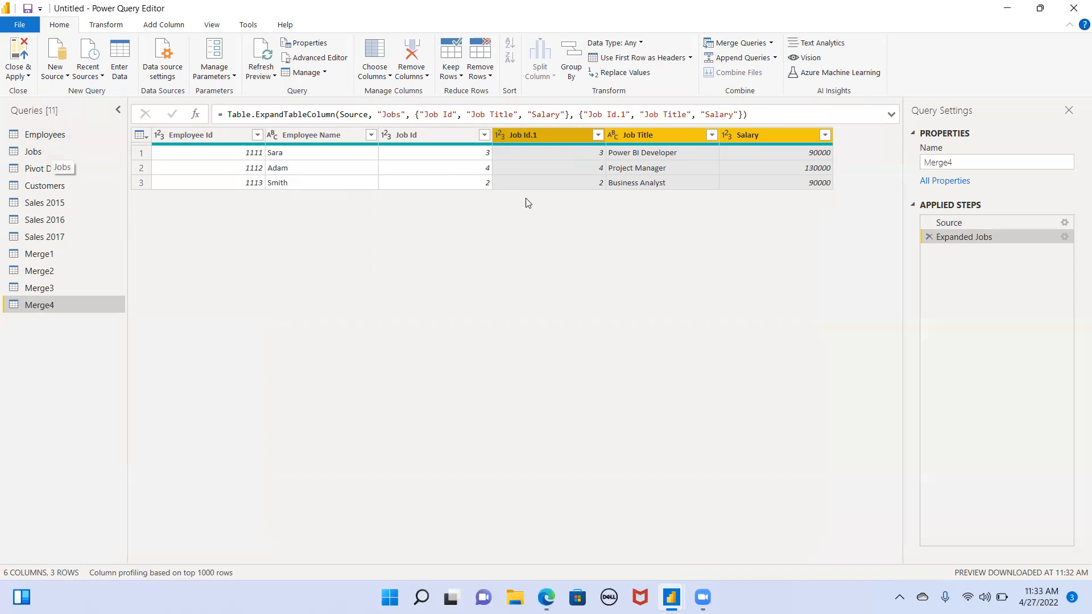
# Compare the source Jobs and Employees tables with the Inner join result in Merge4
pyautogui.click(26, 154)
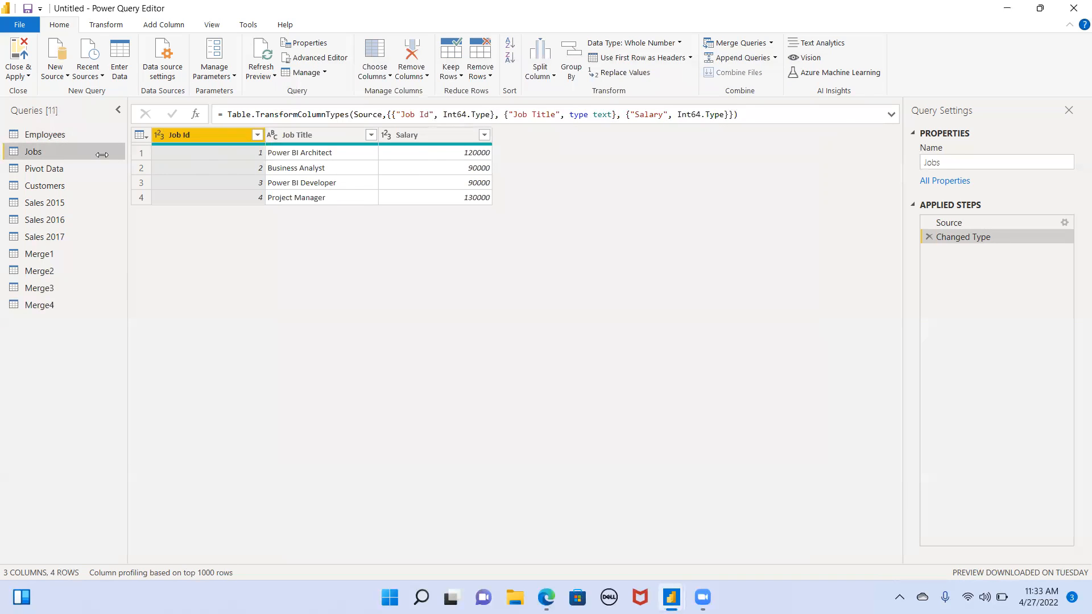
pyautogui.click(62, 135)
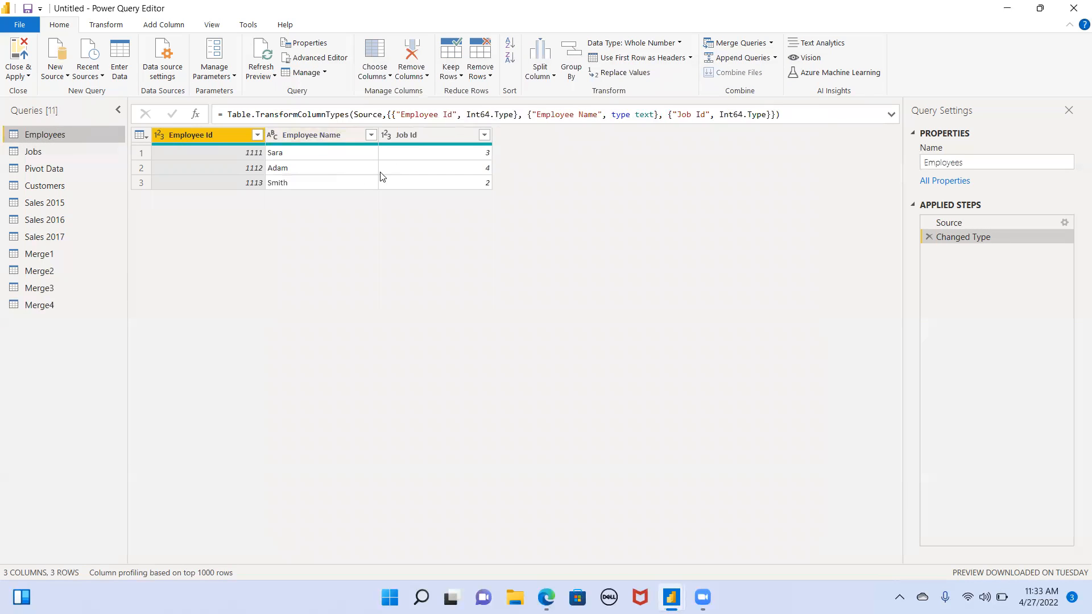
pyautogui.click(73, 152)
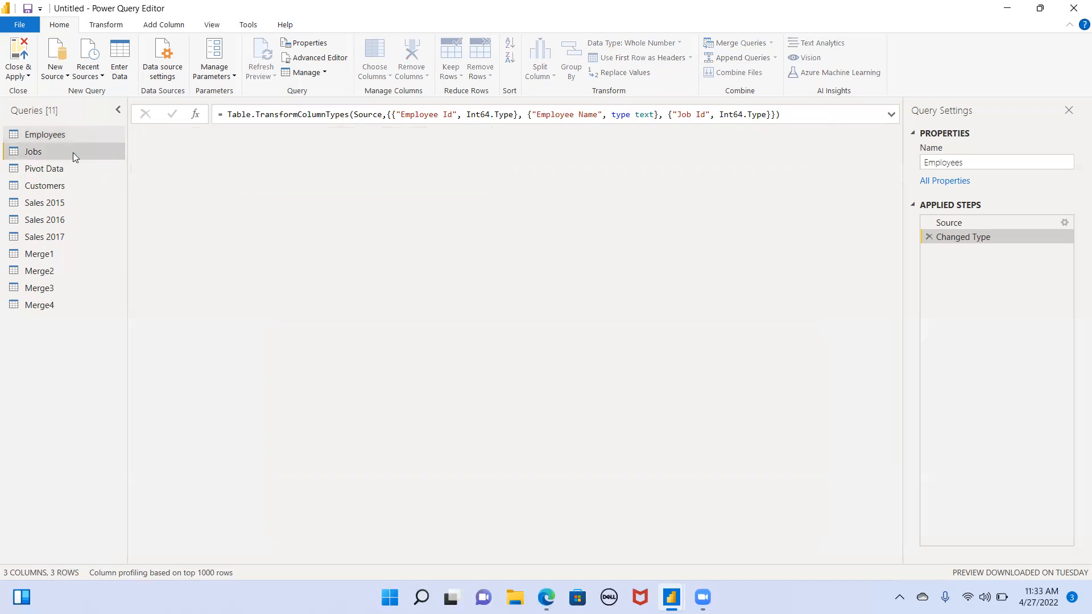
pyautogui.click(58, 303)
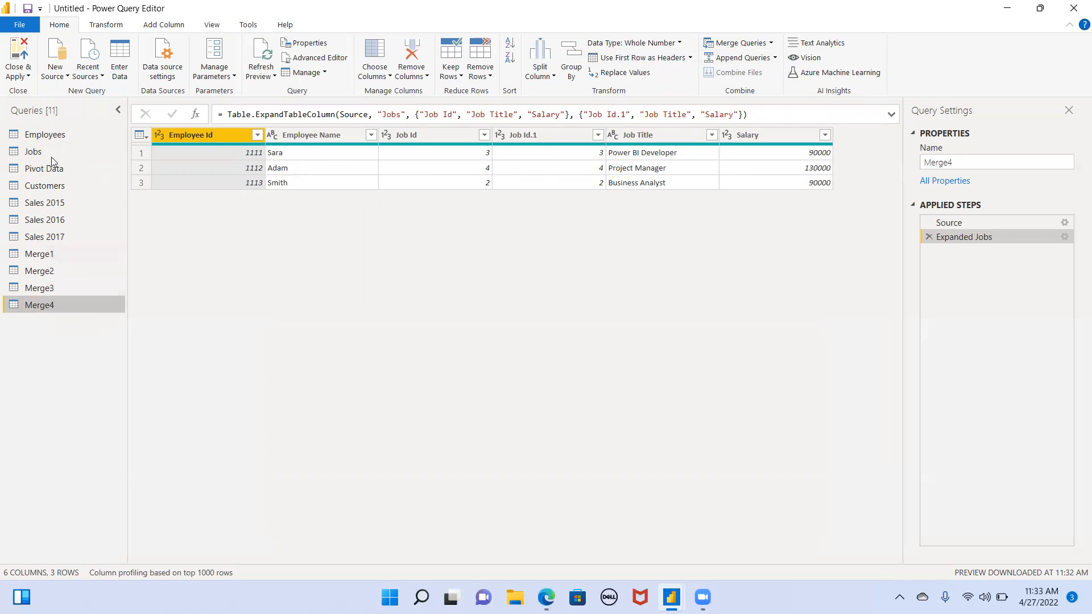
# Merge the Jobs table directly into the existing Employees query, matching on Job Id with a Left Outer join
pyautogui.click(49, 141)
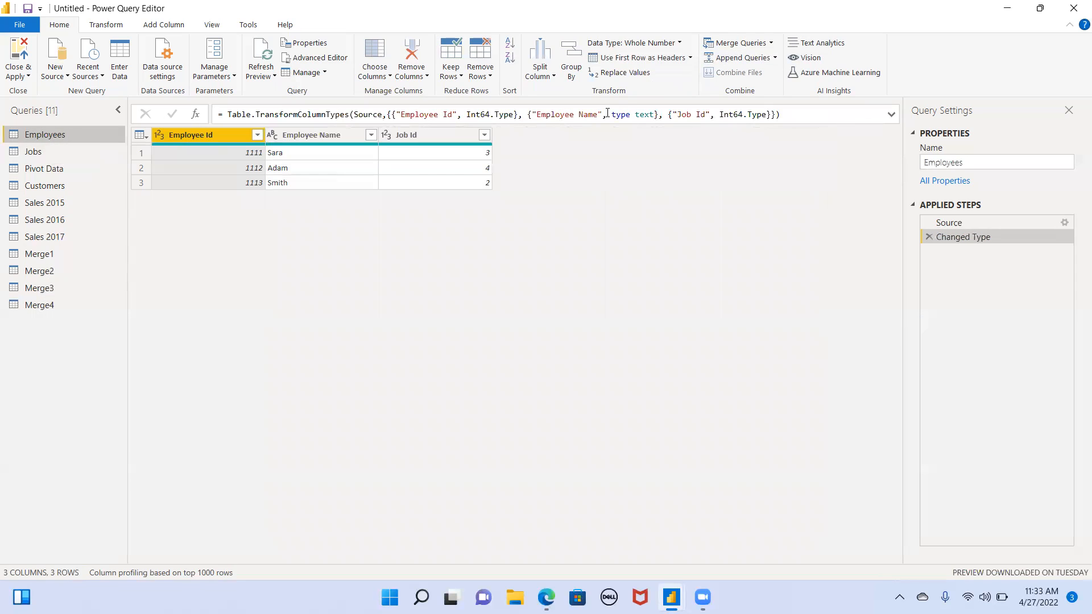
pyautogui.click(771, 43)
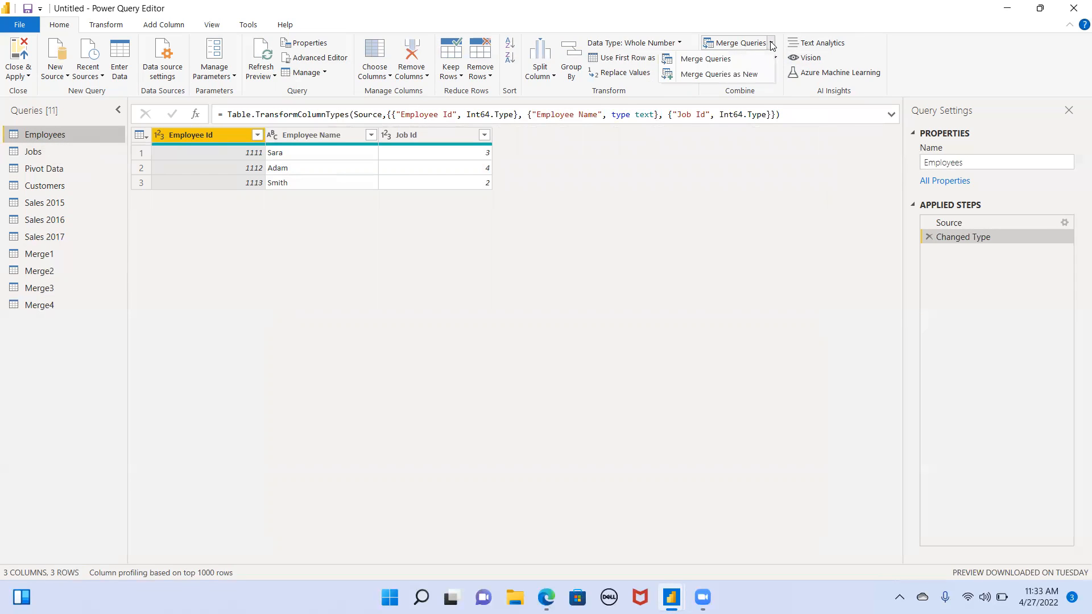
pyautogui.click(719, 59)
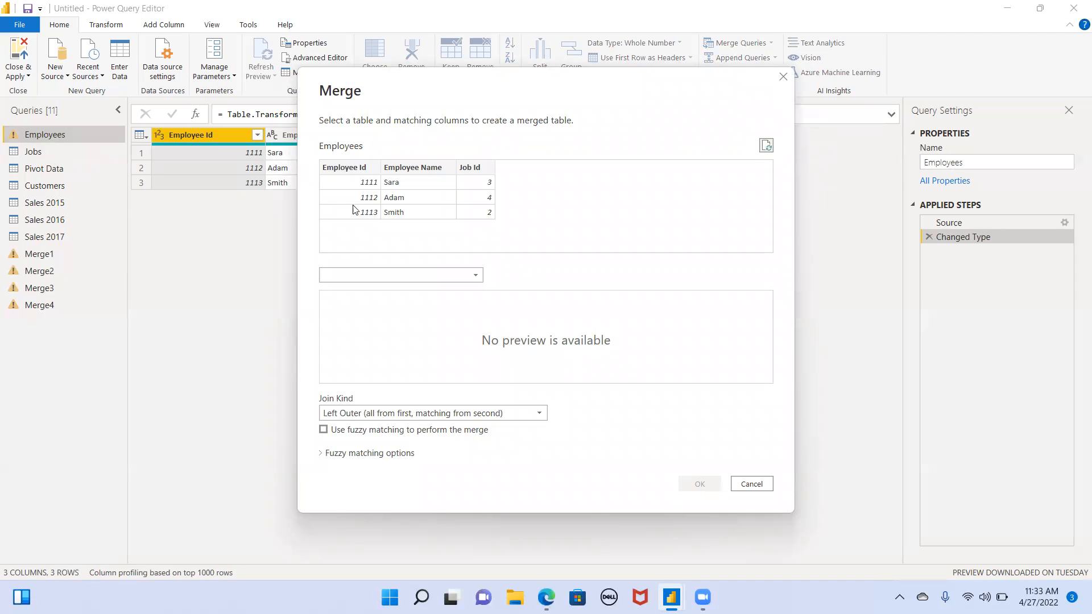
pyautogui.click(484, 175)
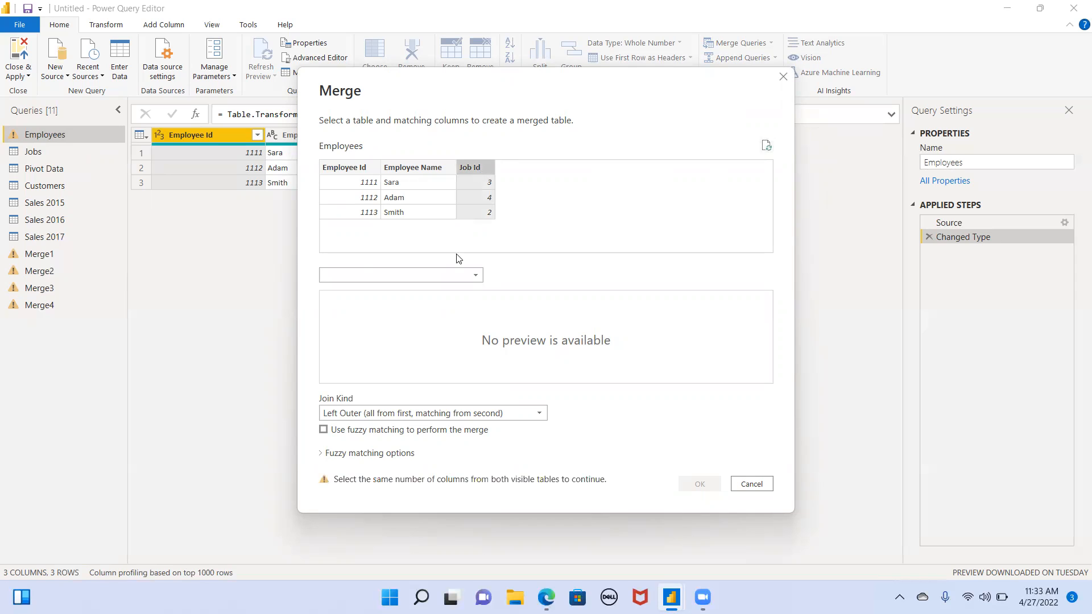
pyautogui.click(453, 277)
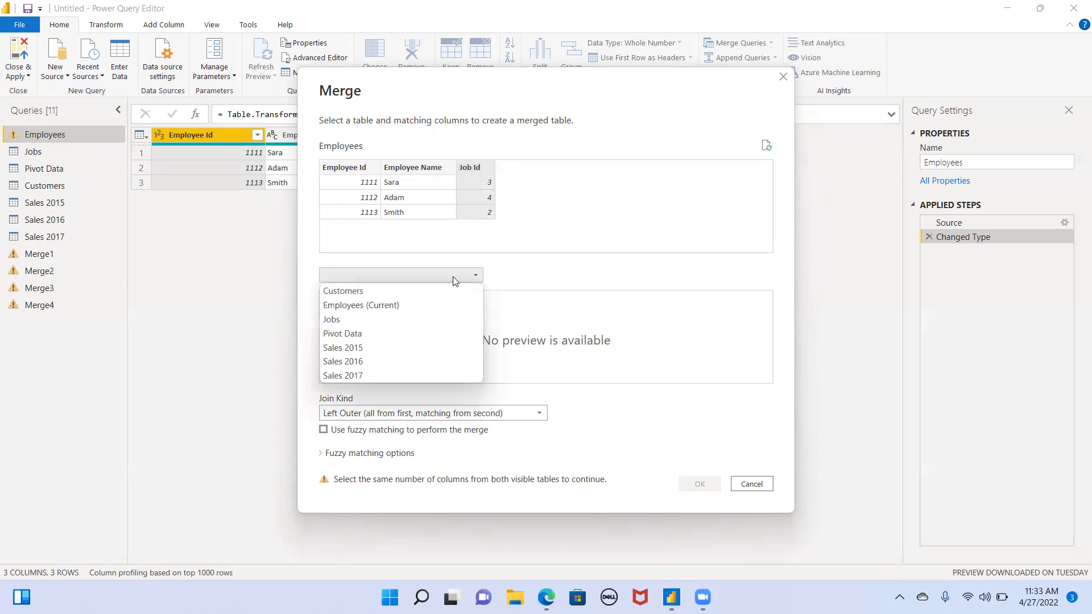
pyautogui.click(370, 320)
pyautogui.click(333, 298)
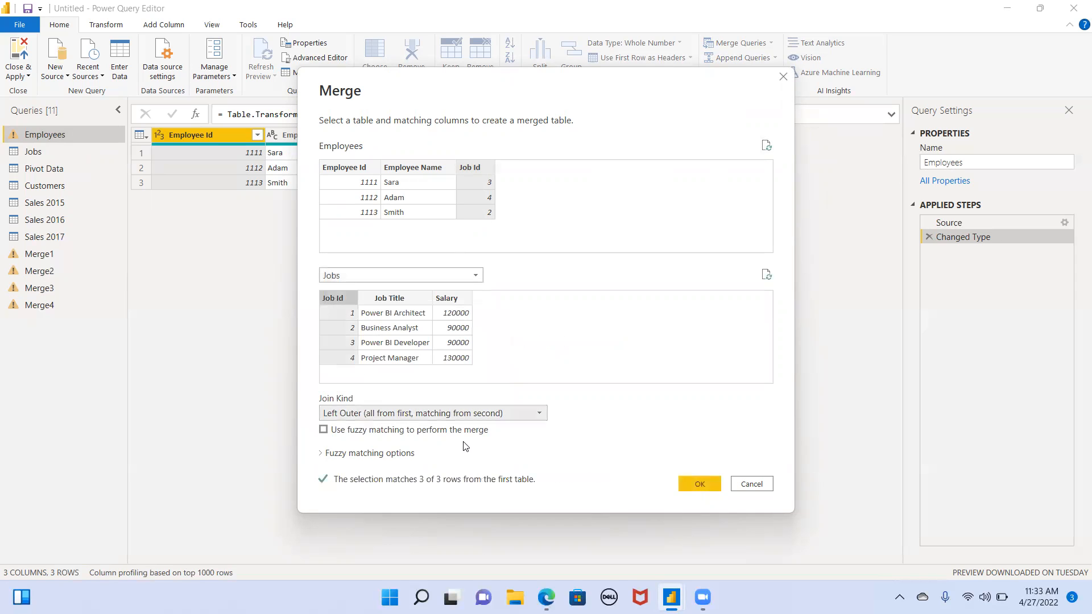
pyautogui.click(464, 416)
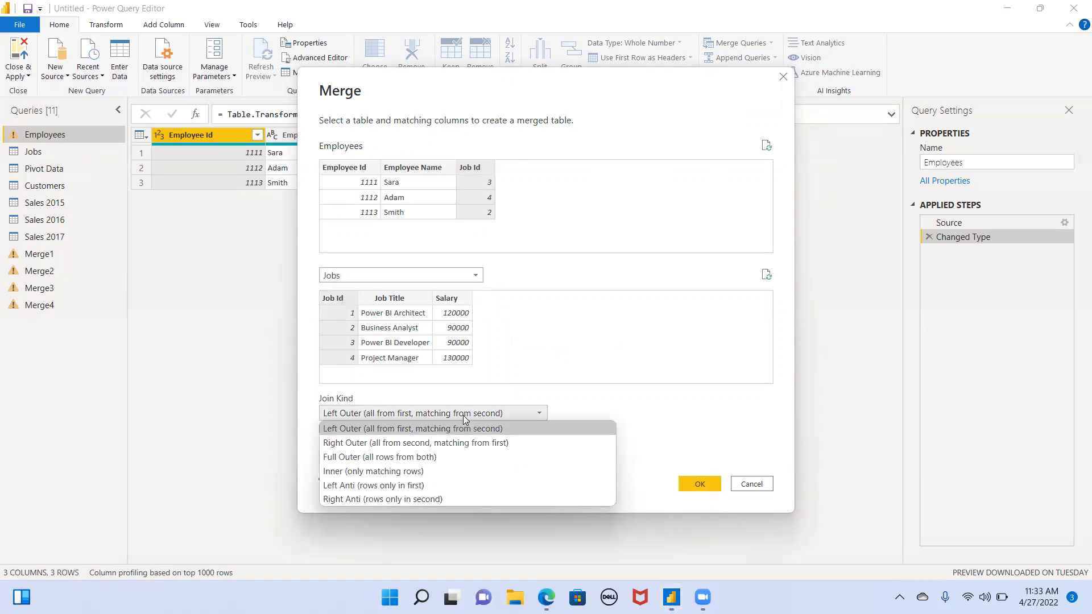
pyautogui.click(357, 432)
pyautogui.click(706, 481)
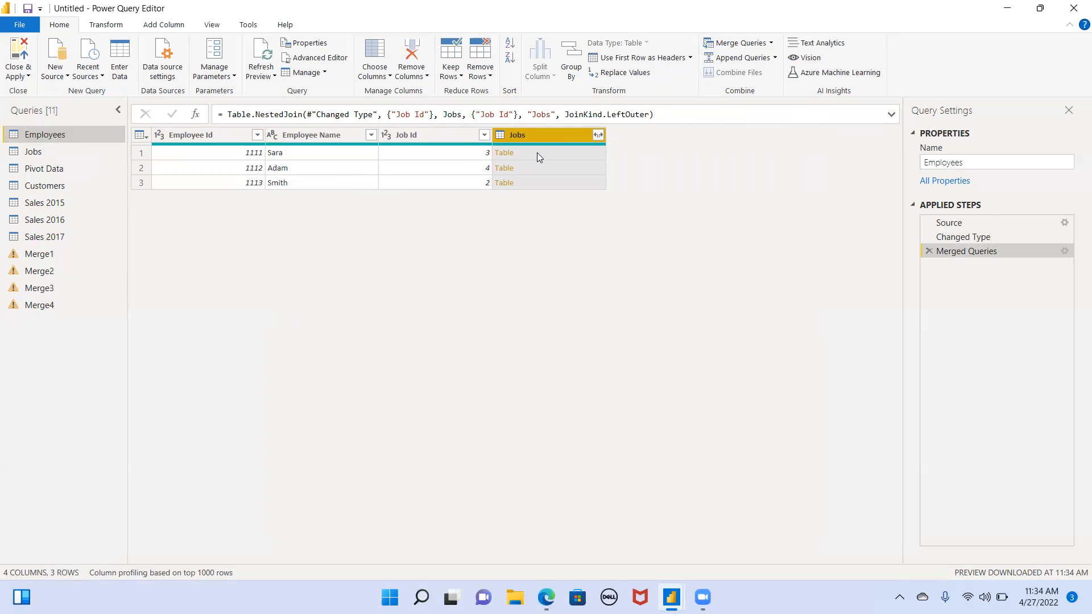
# Expand the Employees query's Jobs column into Job Title only, leaving out Job Id, Salary and the column name prefix
pyautogui.click(598, 135)
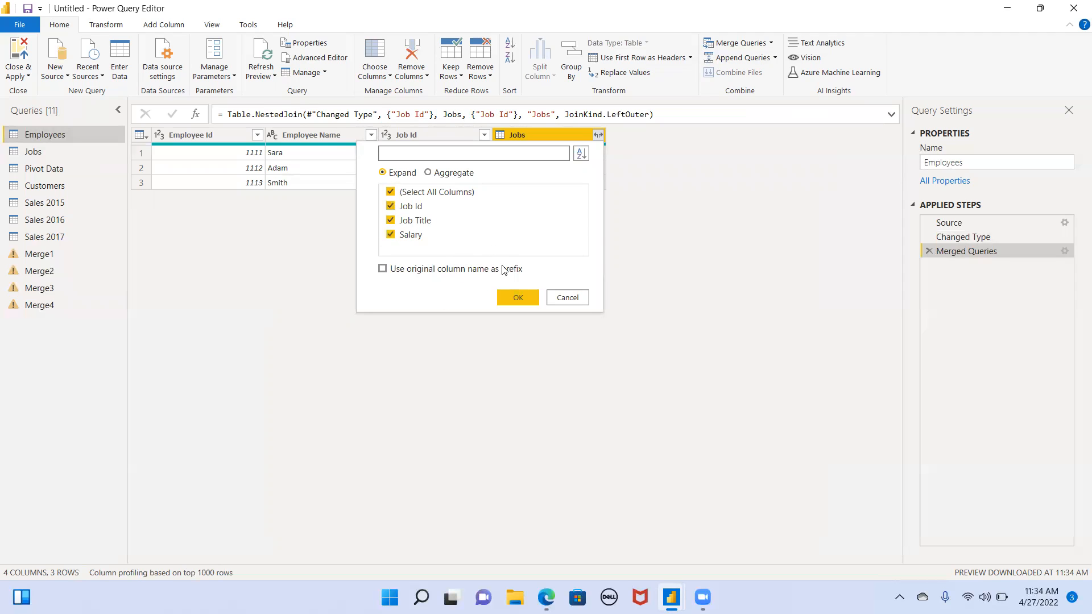
pyautogui.click(391, 207)
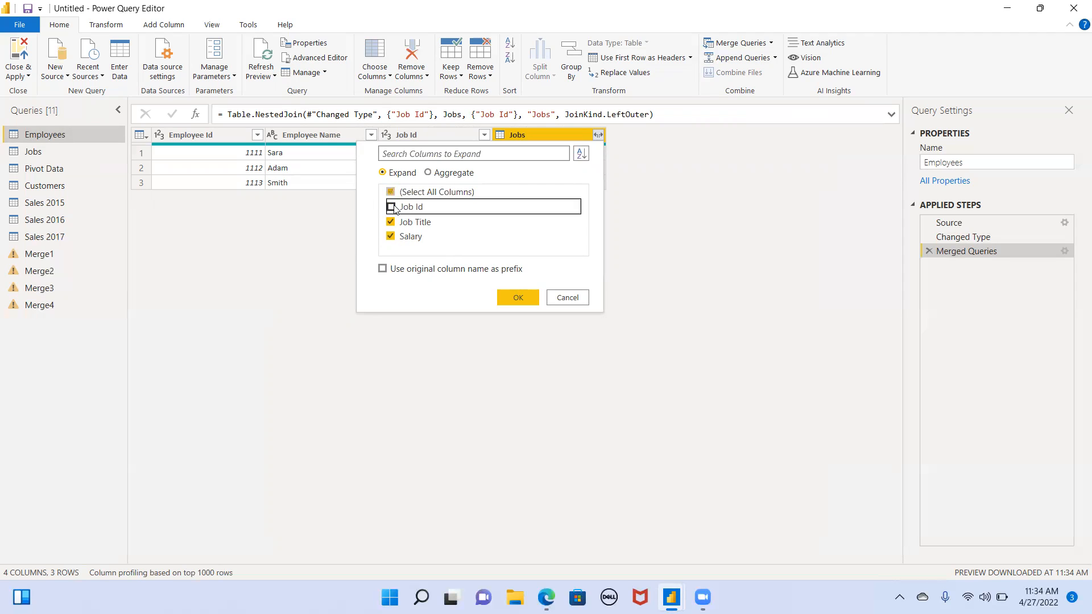
pyautogui.click(391, 237)
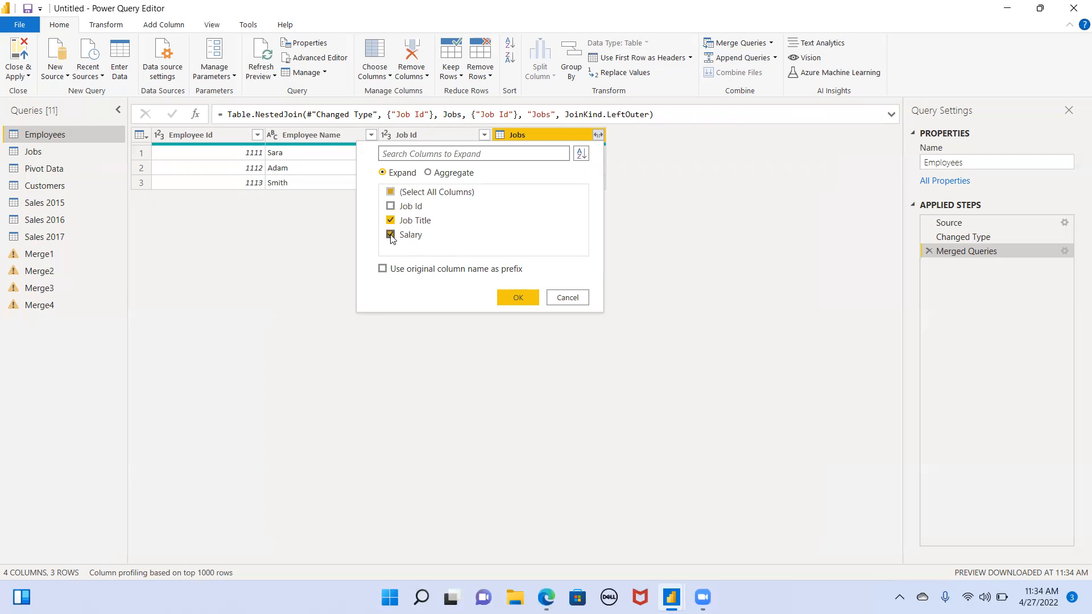
pyautogui.click(515, 296)
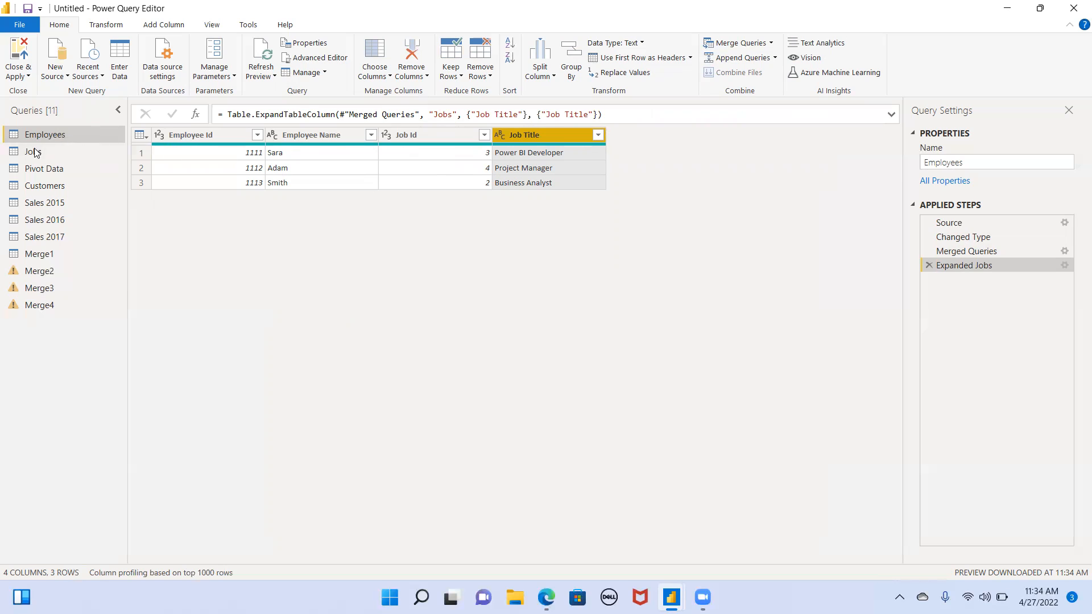
# Review the Merge4 query and the append options available for the Employees query
pyautogui.click(46, 307)
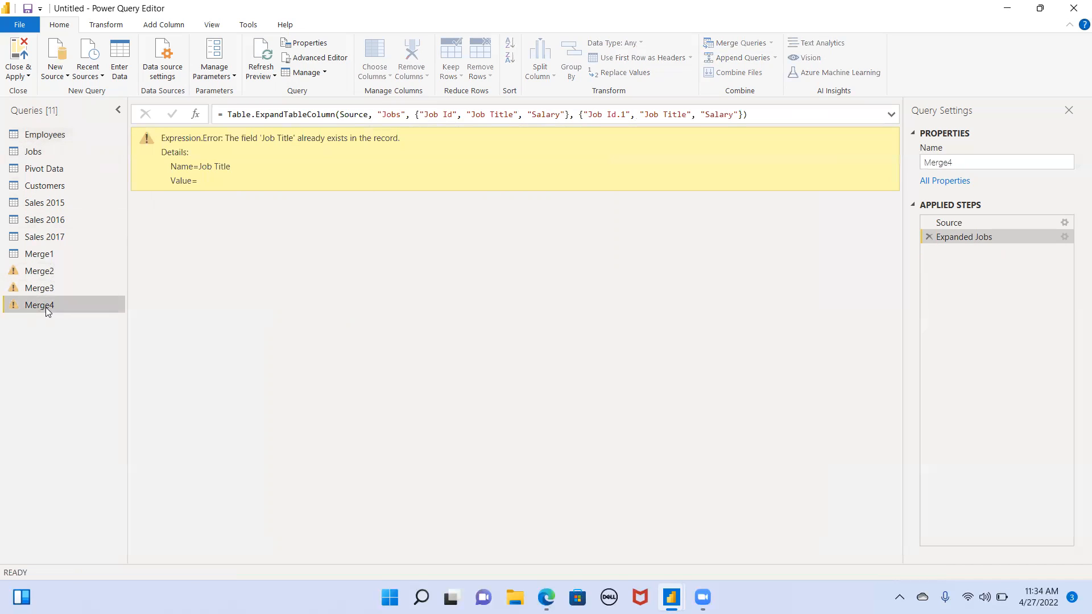
pyautogui.click(39, 133)
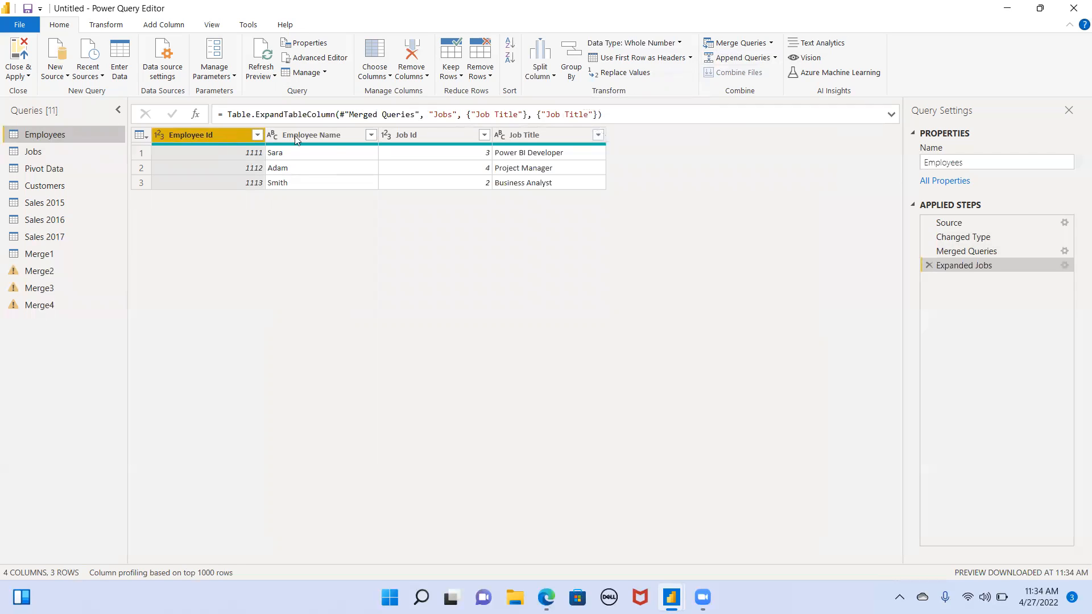
pyautogui.click(733, 59)
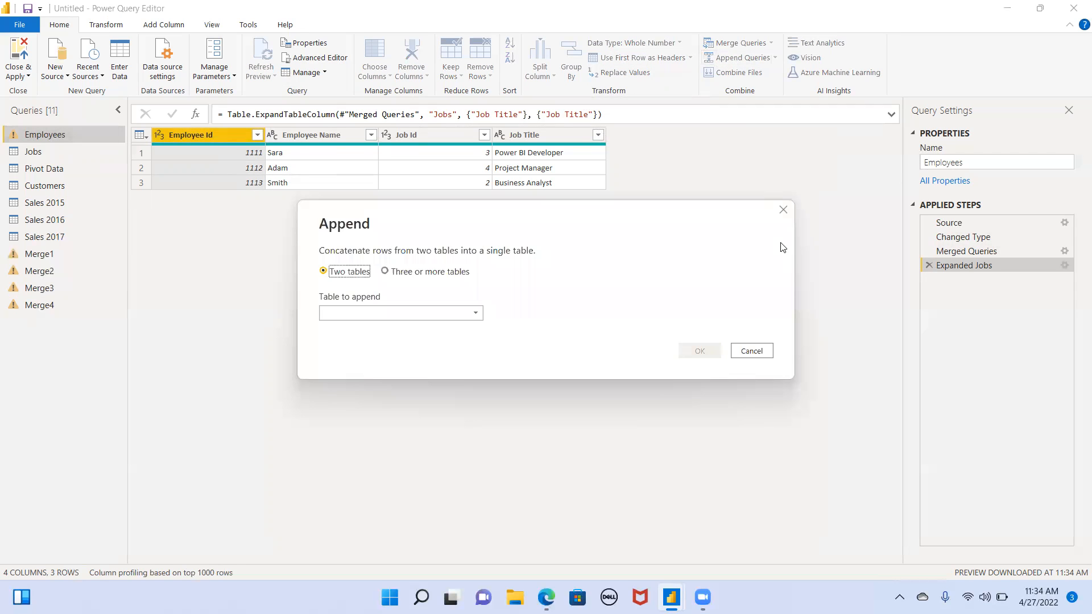
pyautogui.click(783, 209)
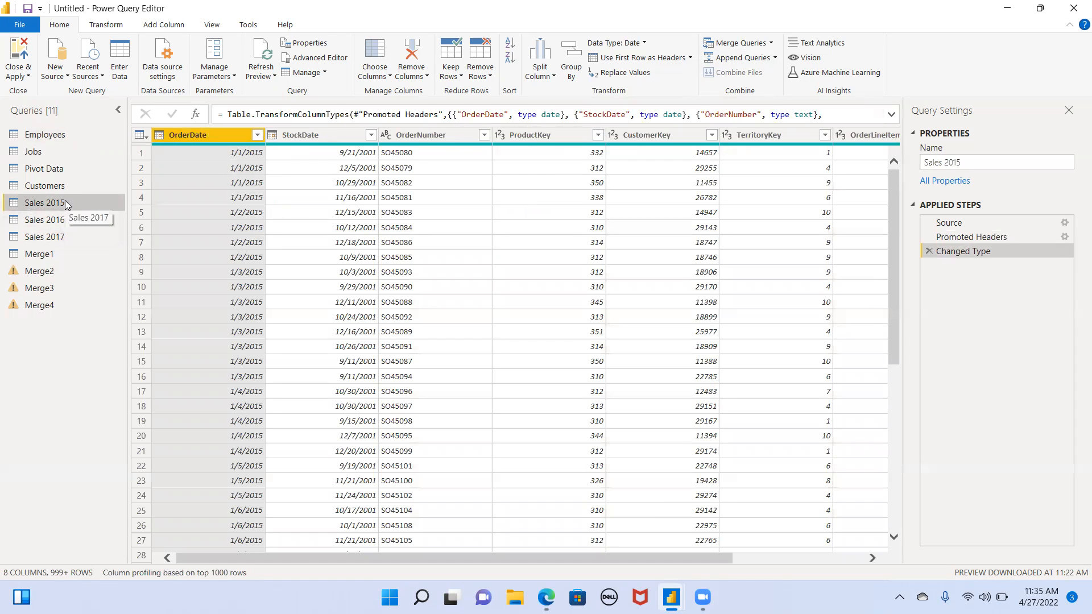
# Append the Sales 2015 and Sales 2016 tables as a new query, with Sales 2015 as the first table
pyautogui.click(775, 59)
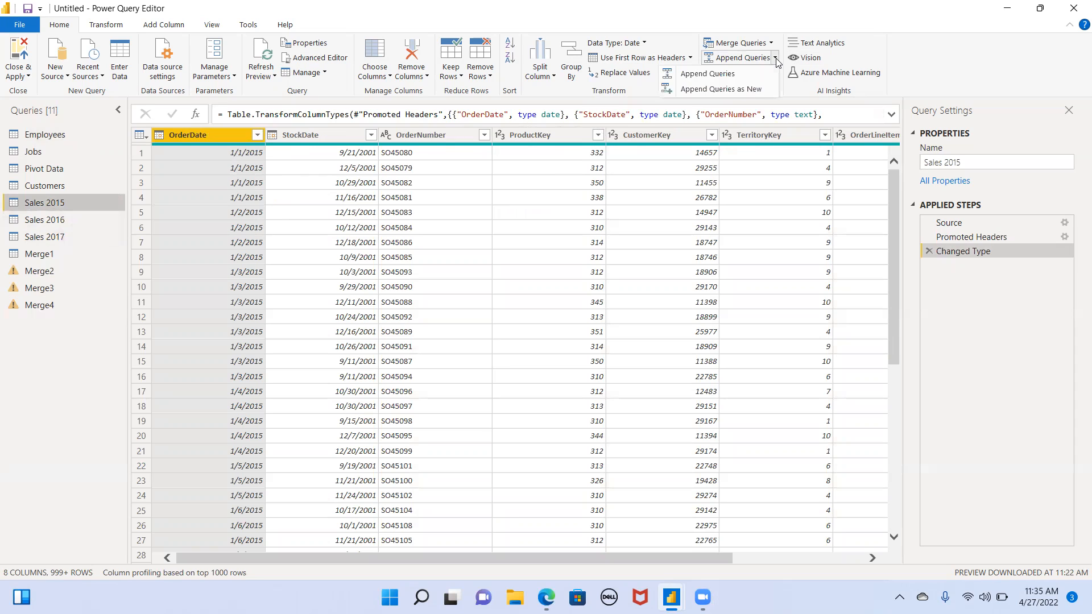
pyautogui.click(721, 89)
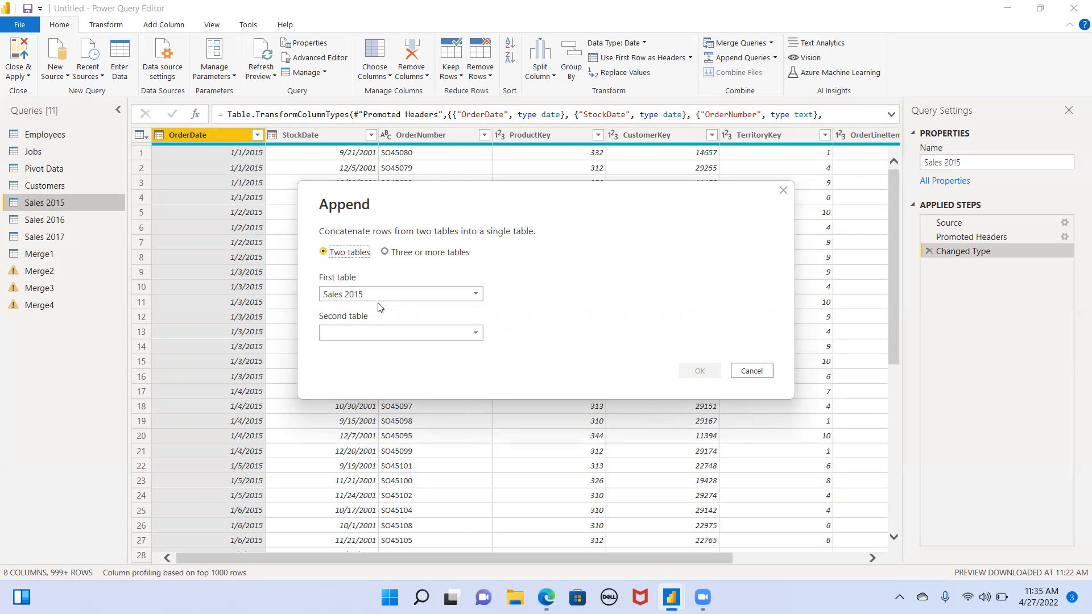
pyautogui.click(370, 334)
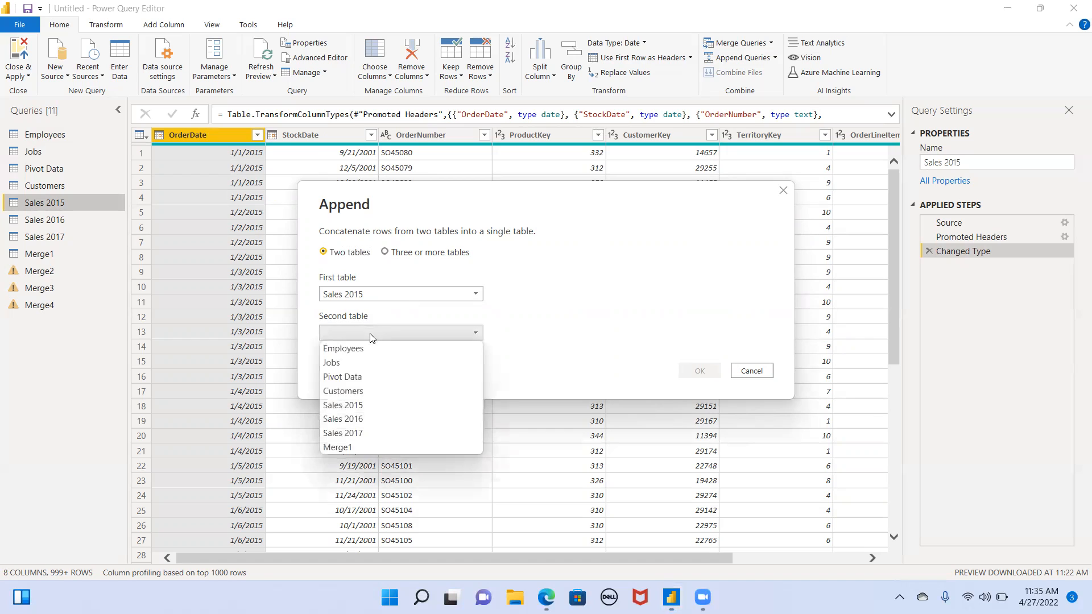
pyautogui.click(362, 418)
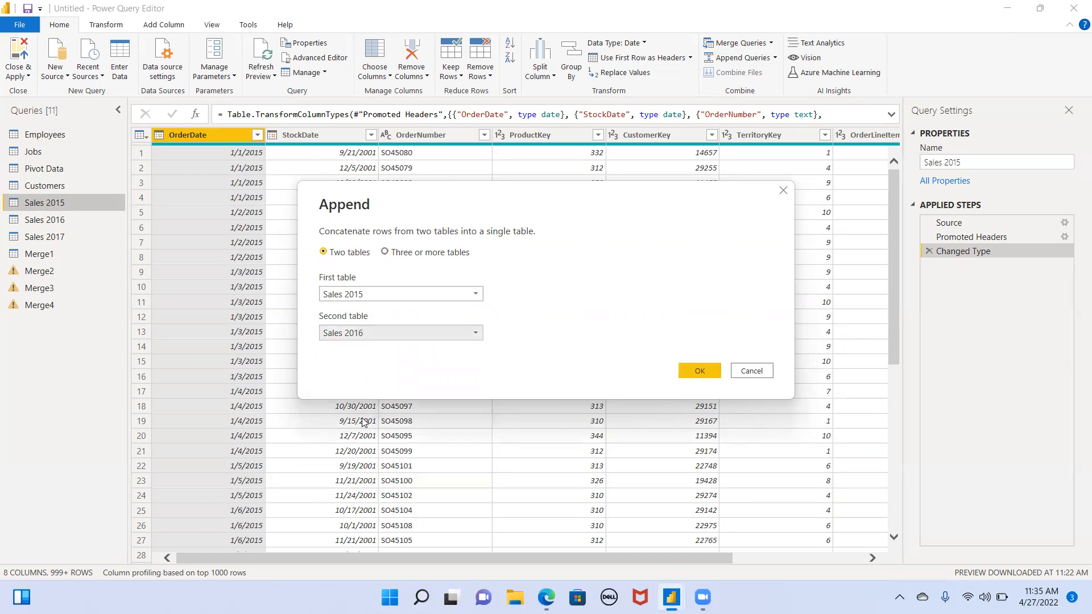
pyautogui.click(698, 370)
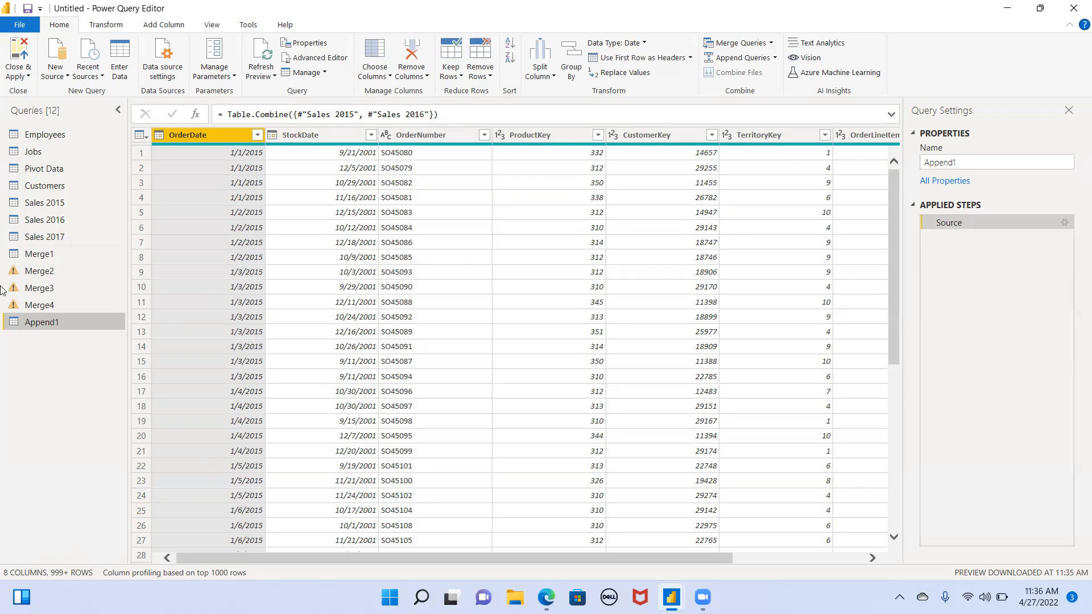
# Compare the Sales 2015 and Sales 2016 source tables with the appended query
pyautogui.click(41, 203)
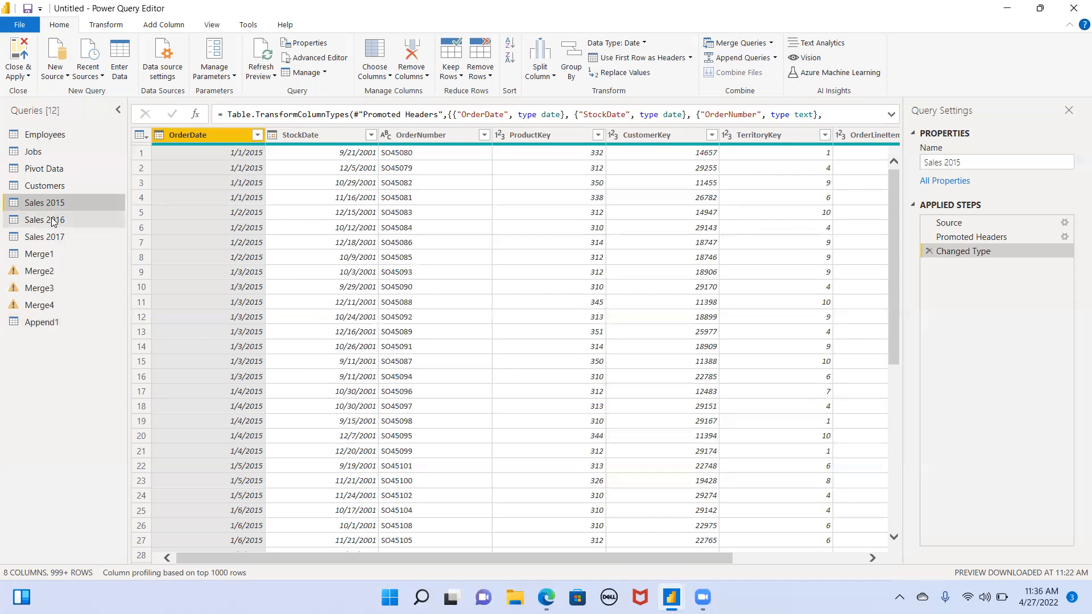
pyautogui.click(51, 218)
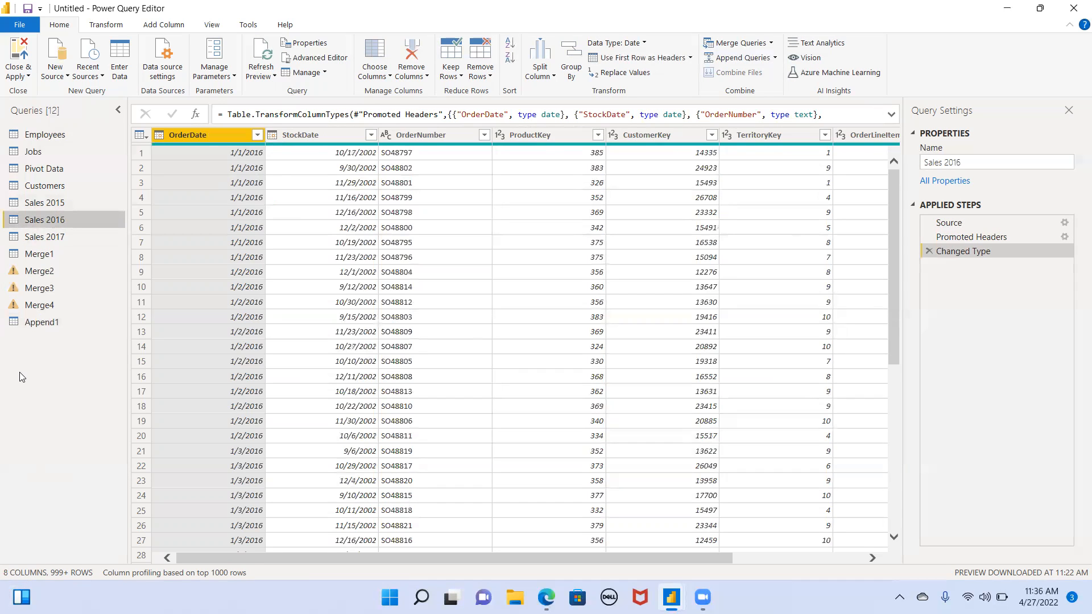
pyautogui.click(43, 324)
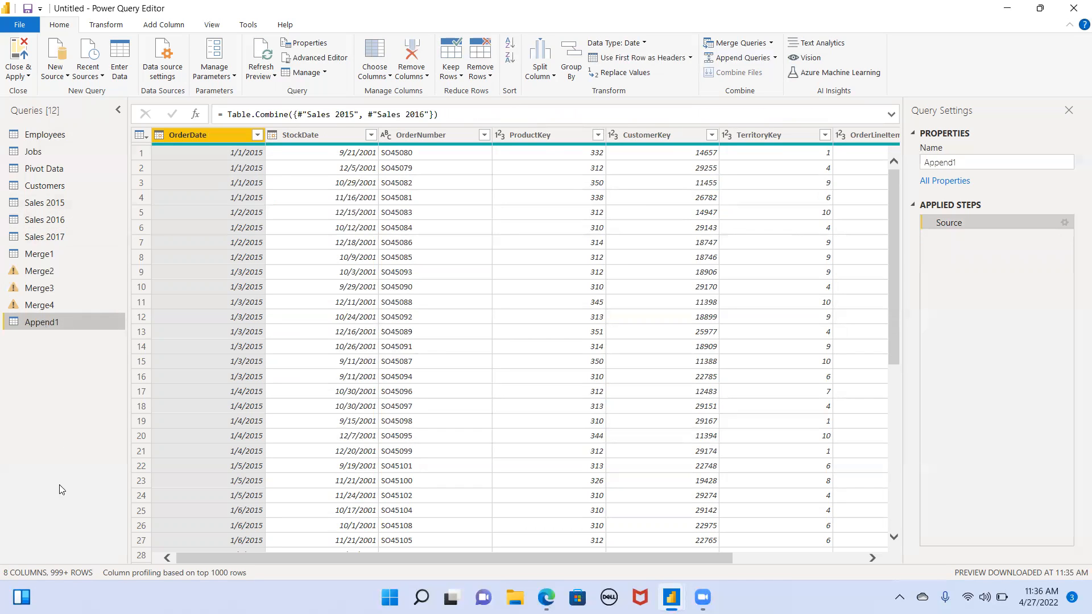
# Sort the Append1 query by OrderDate ascending and switch the sort to descending to check both ends of the date range
pyautogui.moveTo(23, 594)
pyautogui.click(257, 135)
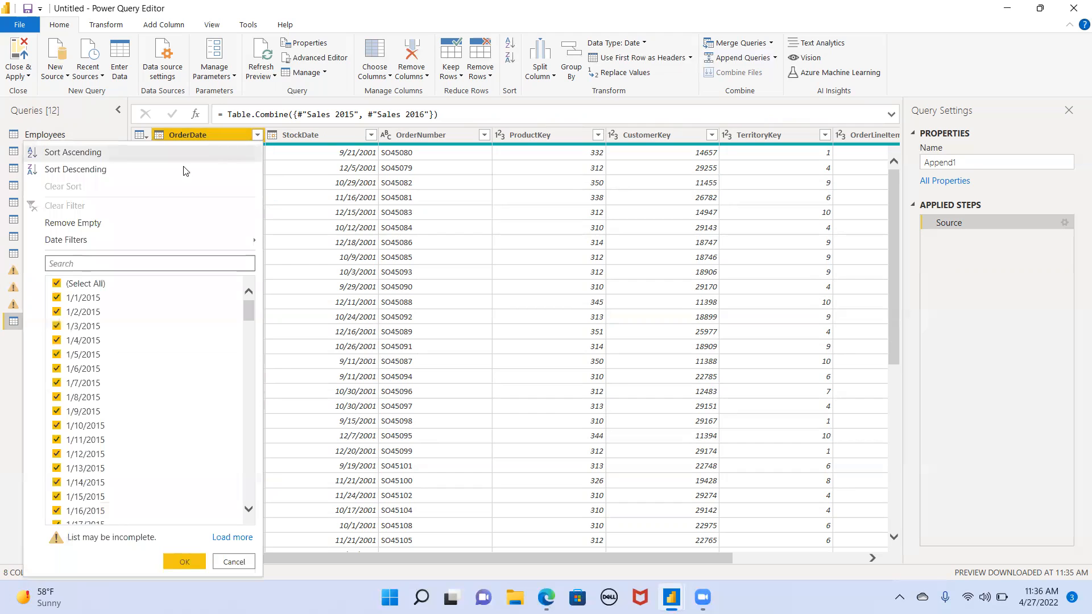
pyautogui.click(151, 152)
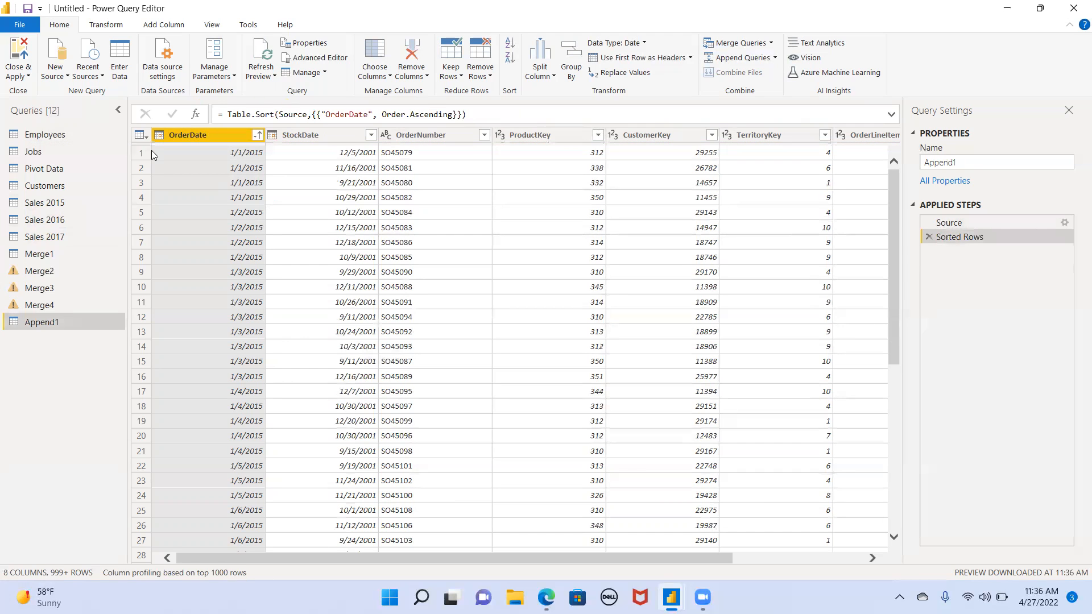
pyautogui.click(259, 136)
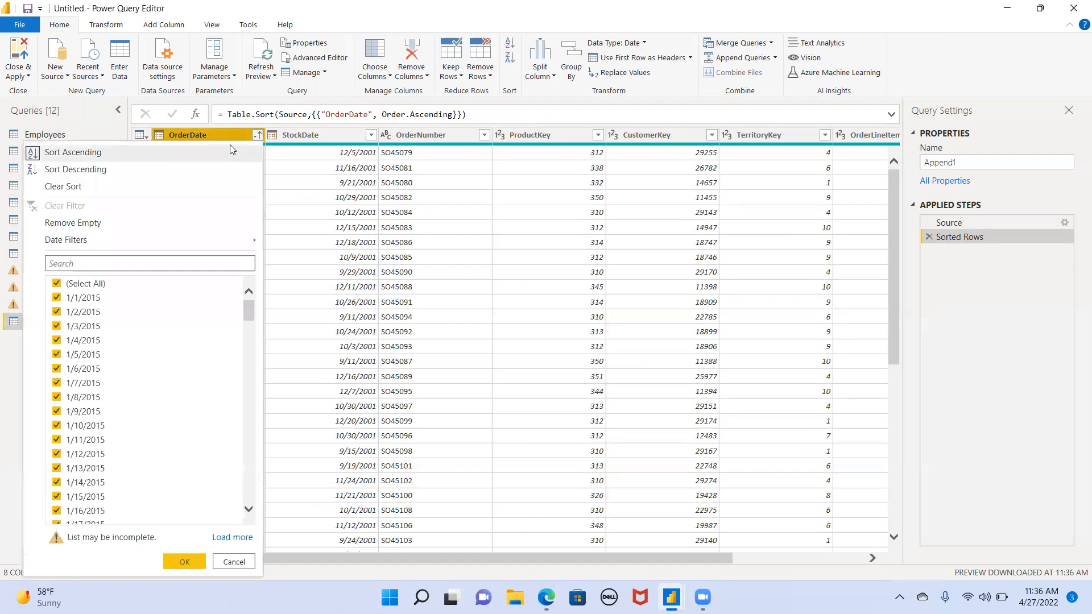
pyautogui.click(136, 166)
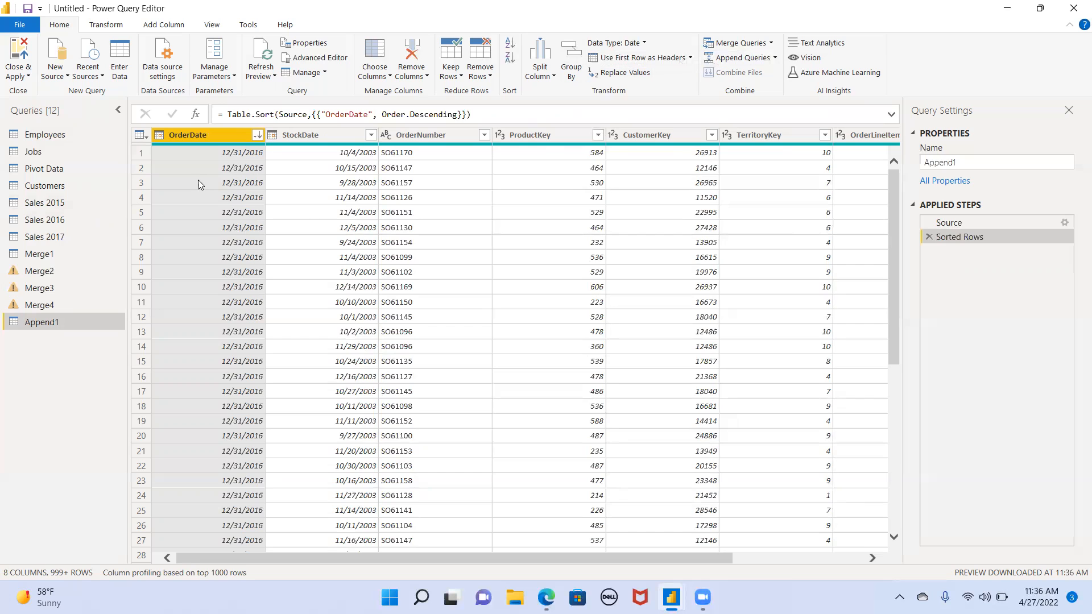
pyautogui.click(56, 205)
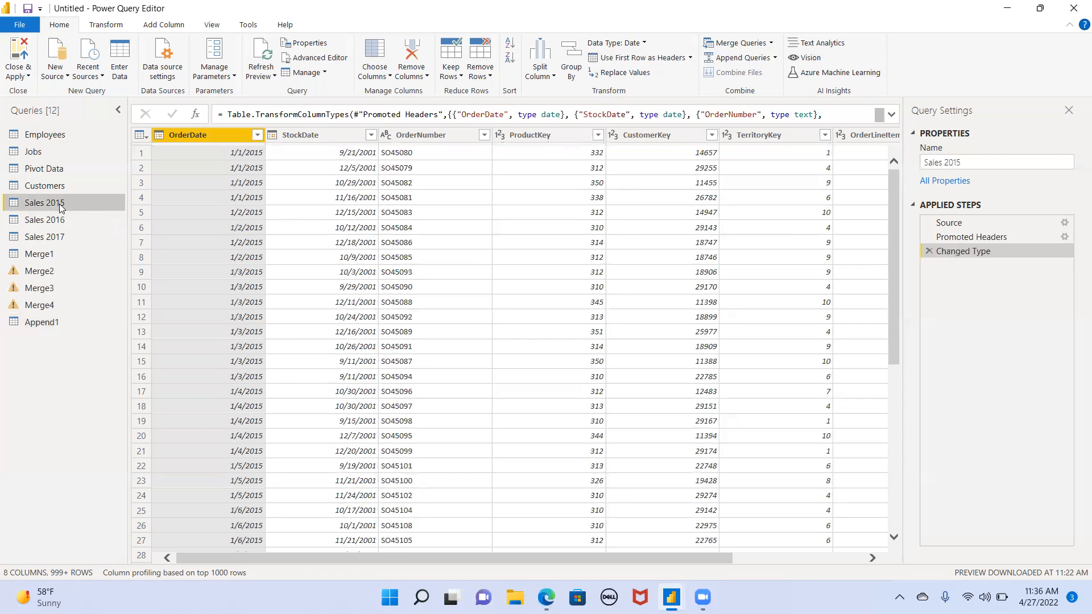
pyautogui.click(775, 58)
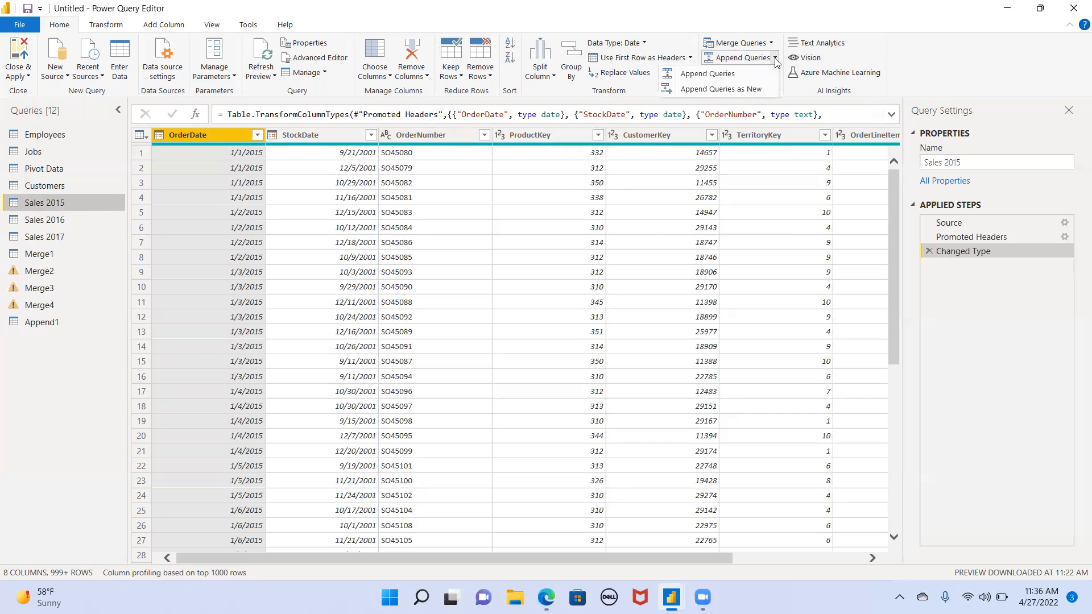
pyautogui.click(753, 89)
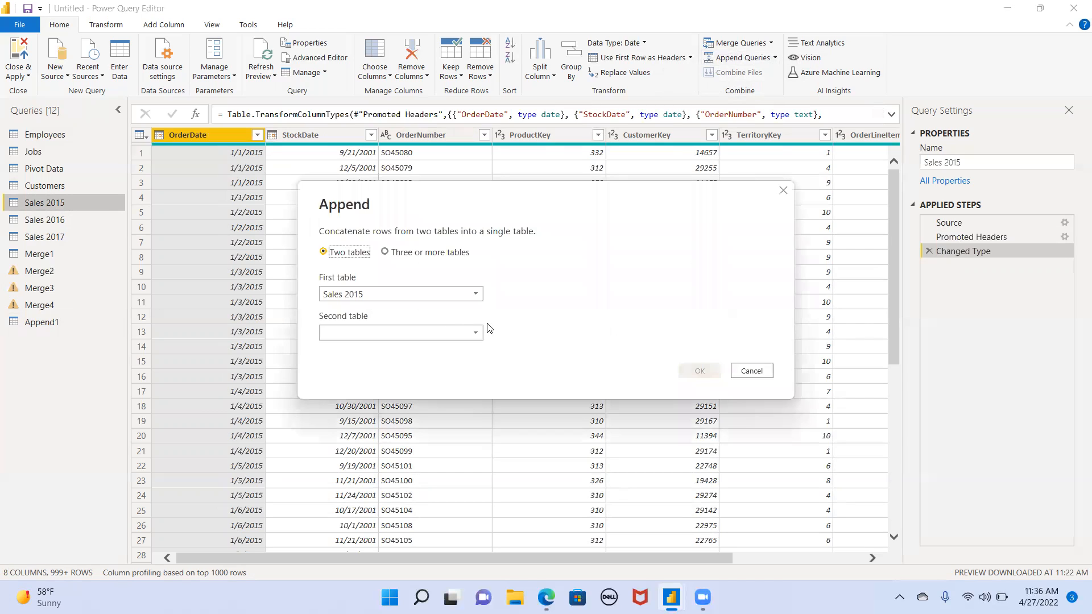
pyautogui.click(391, 255)
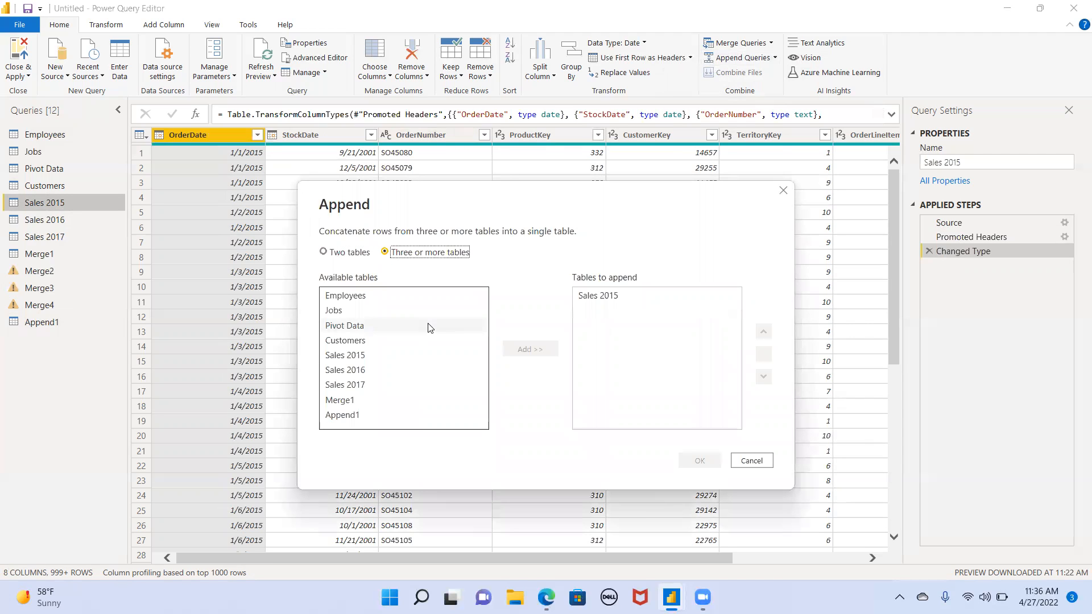
pyautogui.click(355, 361)
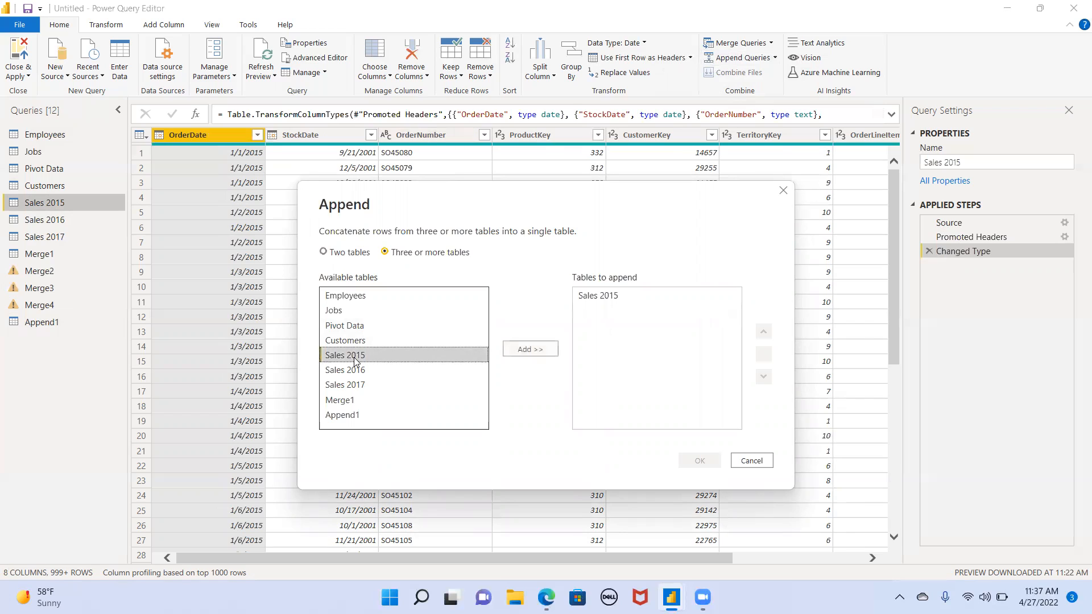
pyautogui.click(528, 351)
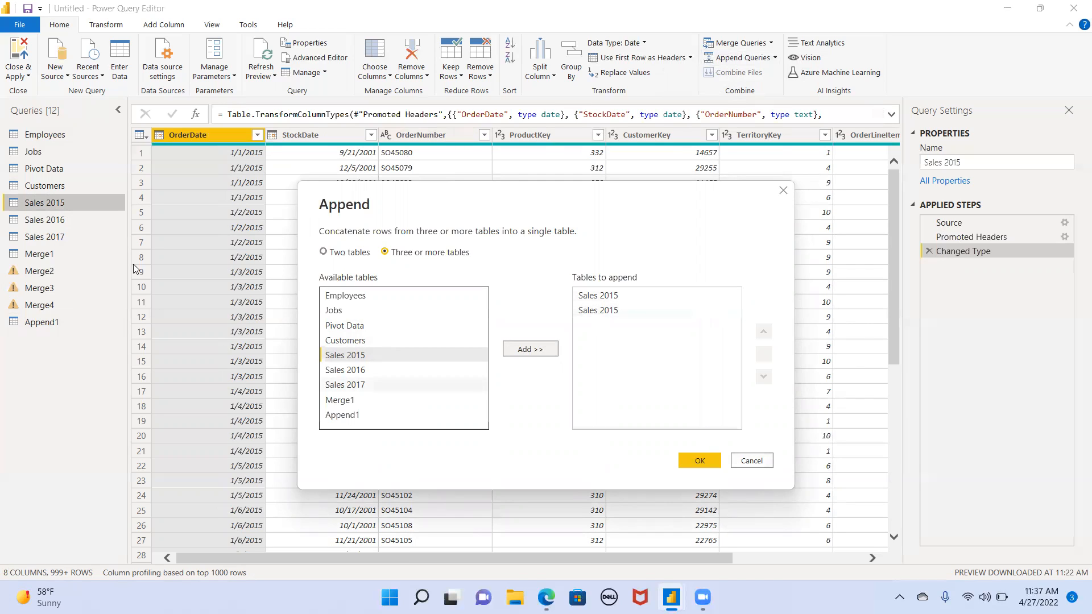
pyautogui.click(323, 253)
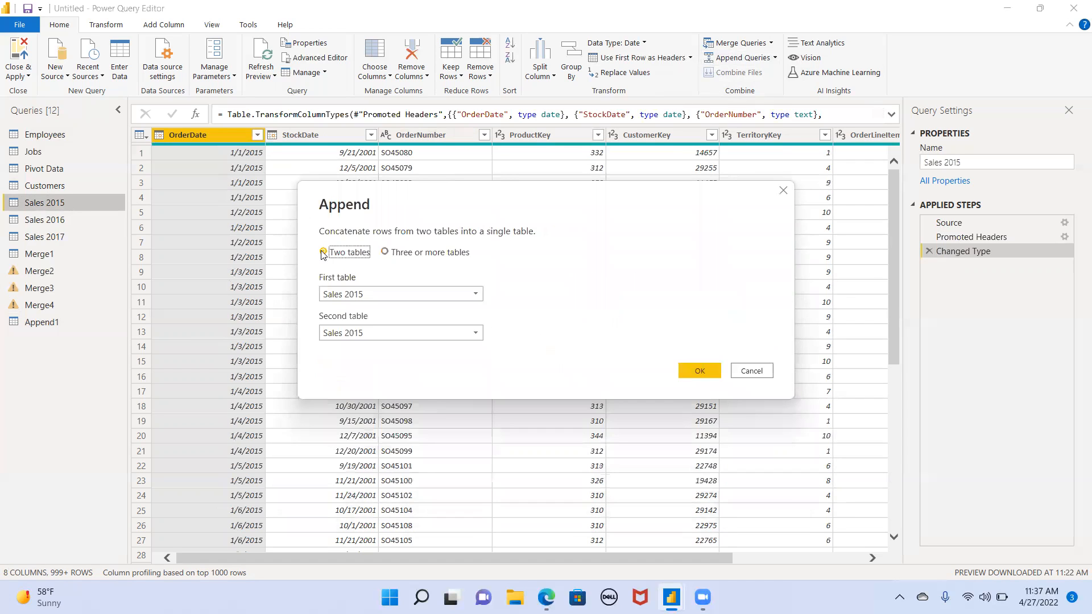
pyautogui.click(385, 252)
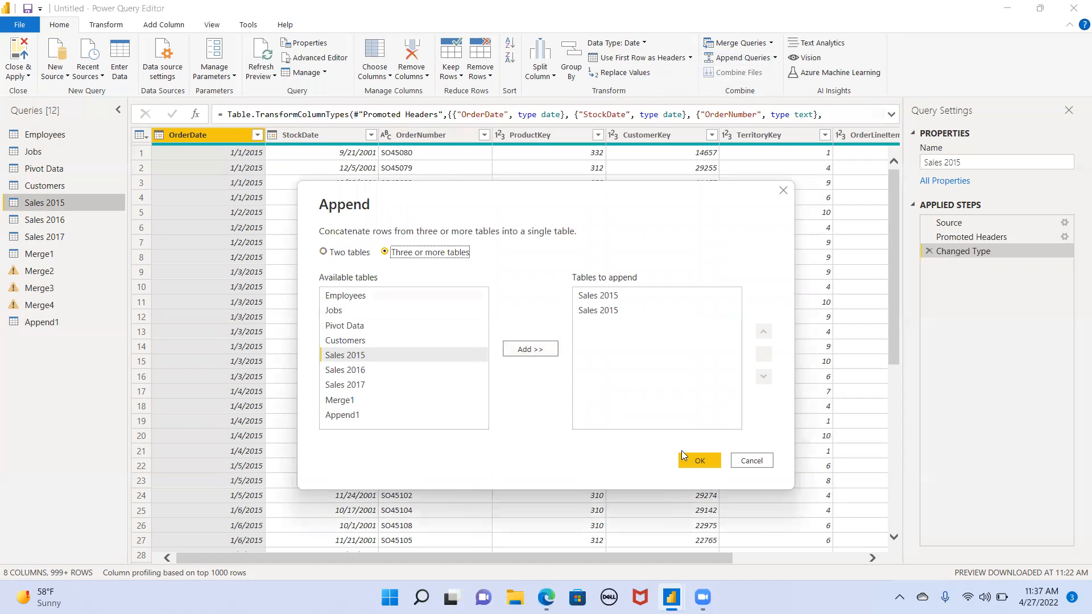
pyautogui.click(756, 462)
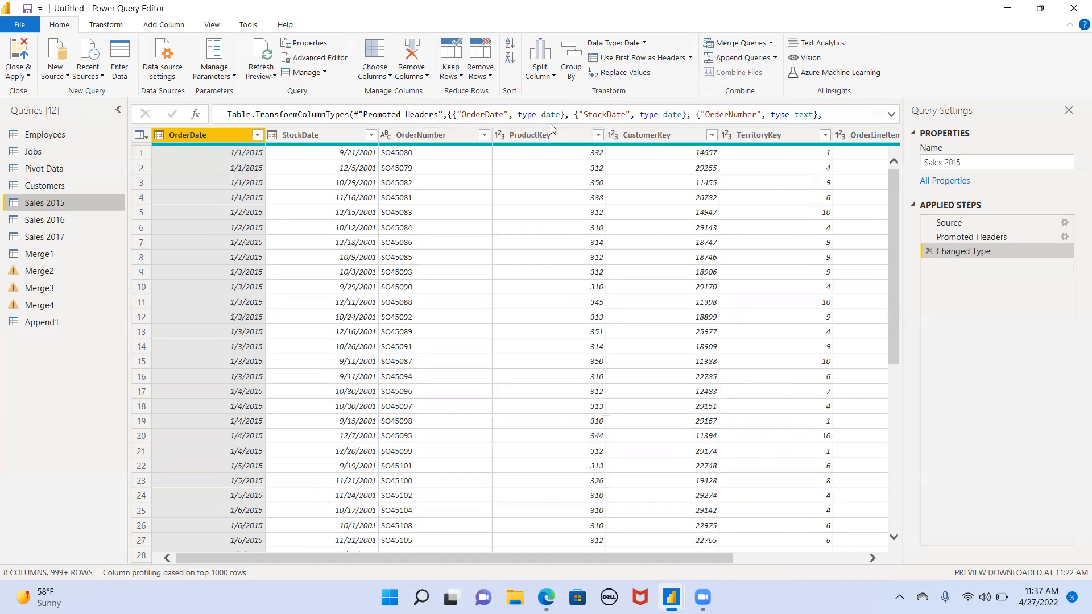
pyautogui.click(51, 319)
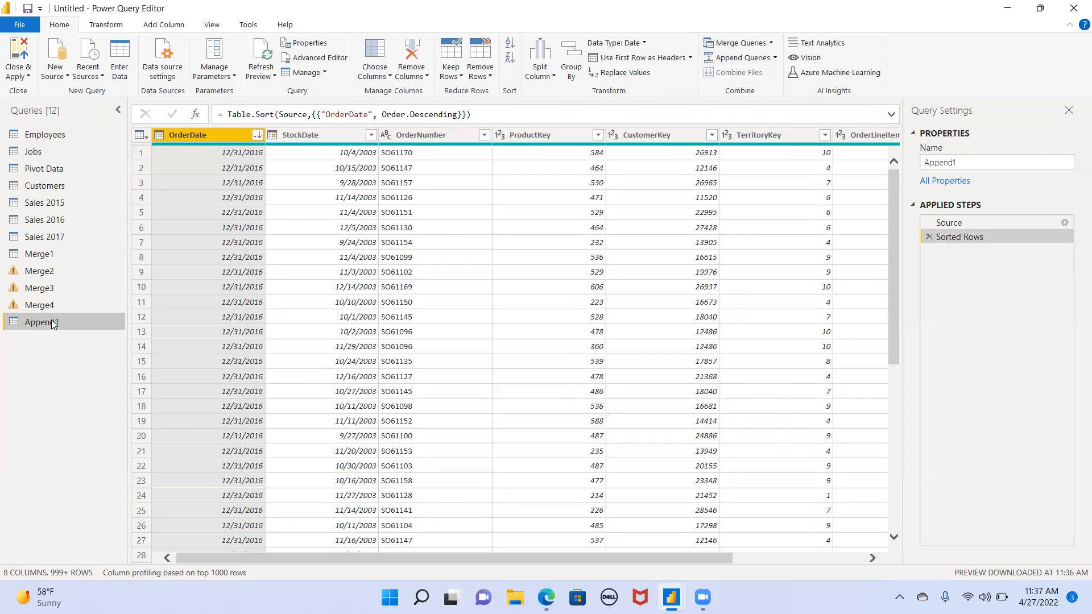
pyautogui.click(771, 45)
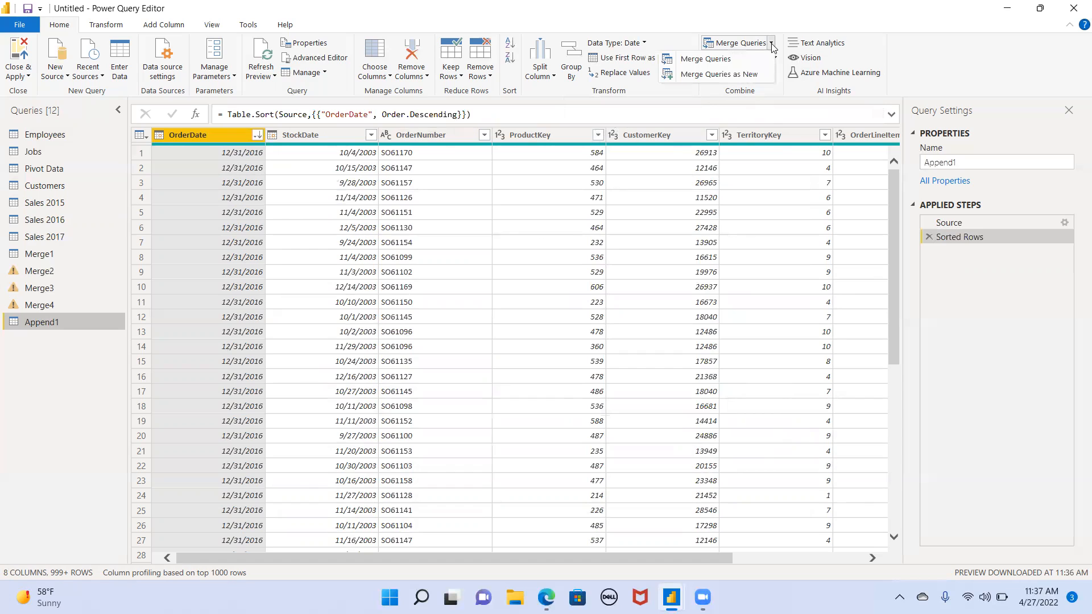
pyautogui.click(738, 62)
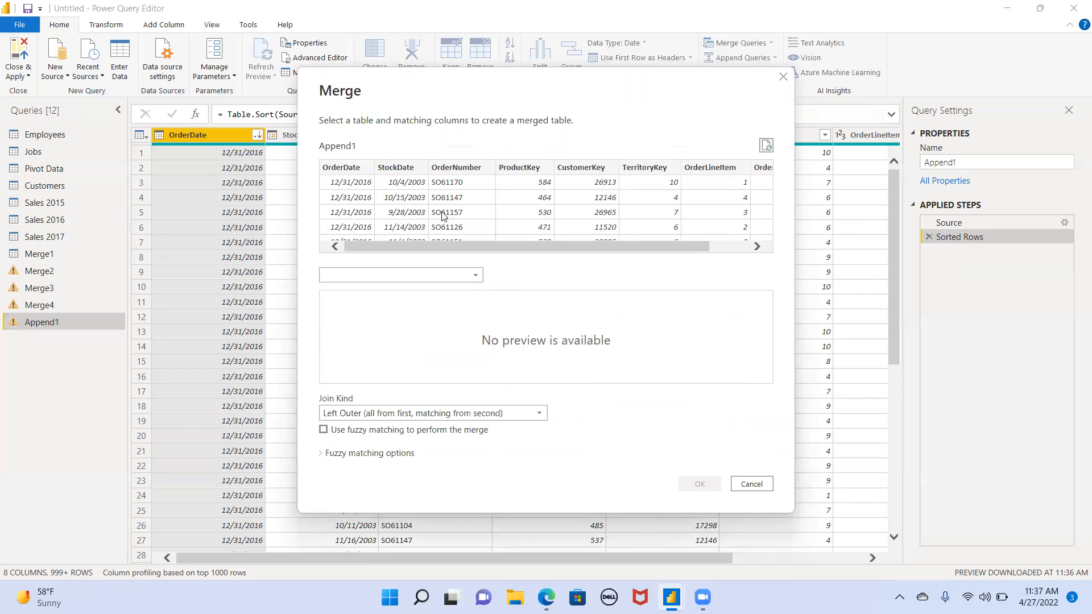
pyautogui.click(418, 275)
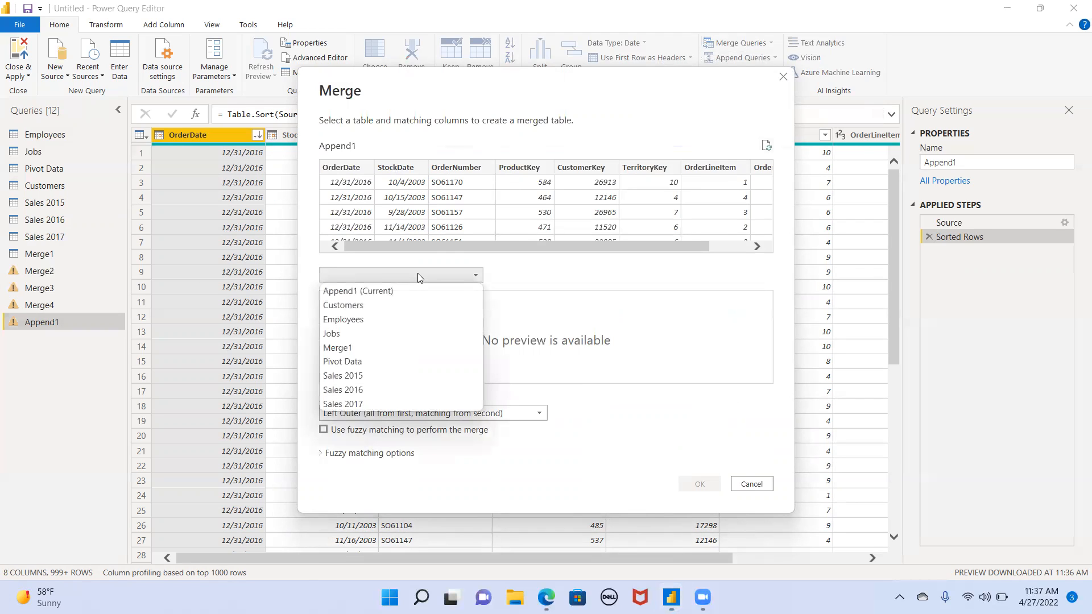
pyautogui.click(361, 406)
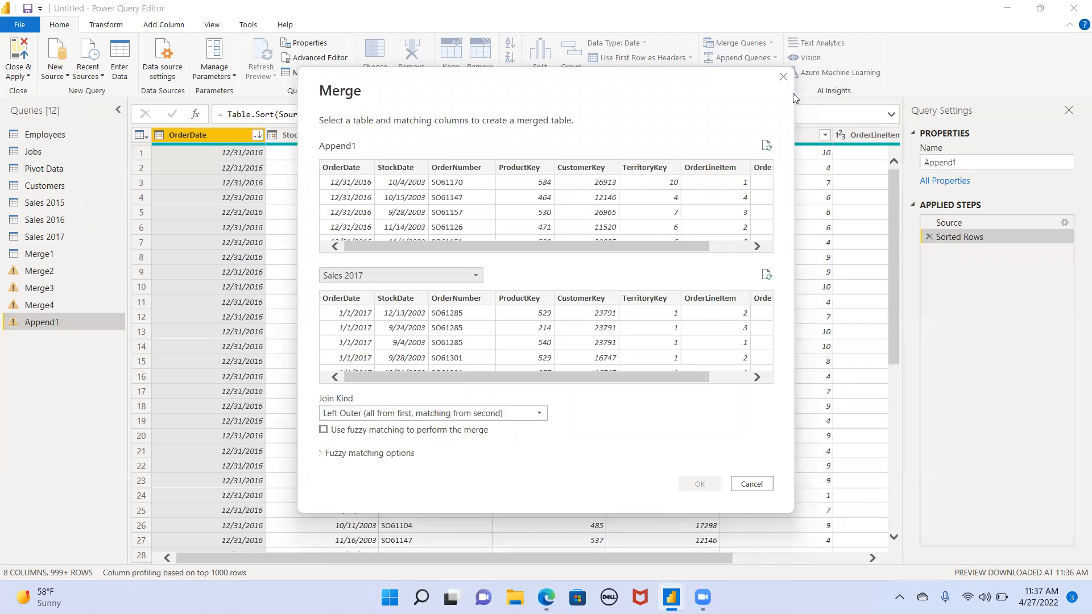
pyautogui.click(784, 77)
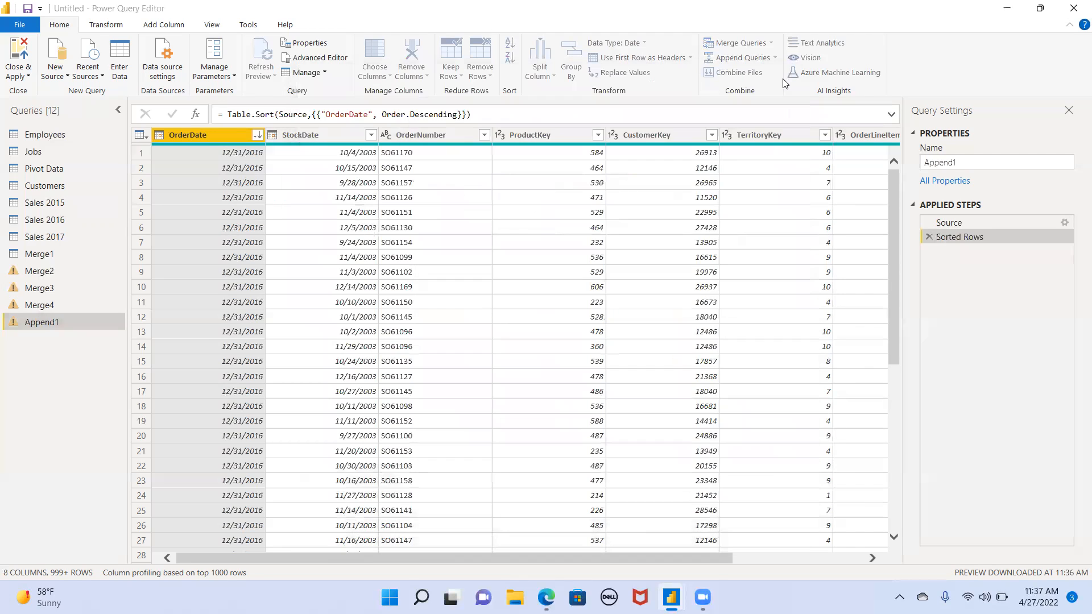
# Append the Sales 2017 table directly into the existing Append1 query, using the option for three or more tables
pyautogui.click(775, 59)
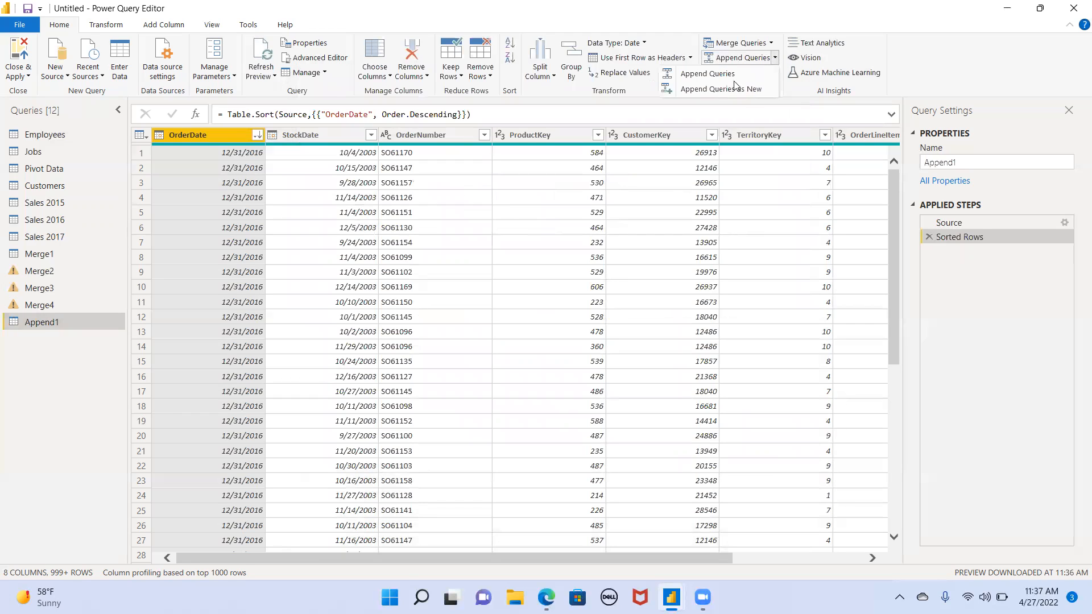
pyautogui.click(718, 72)
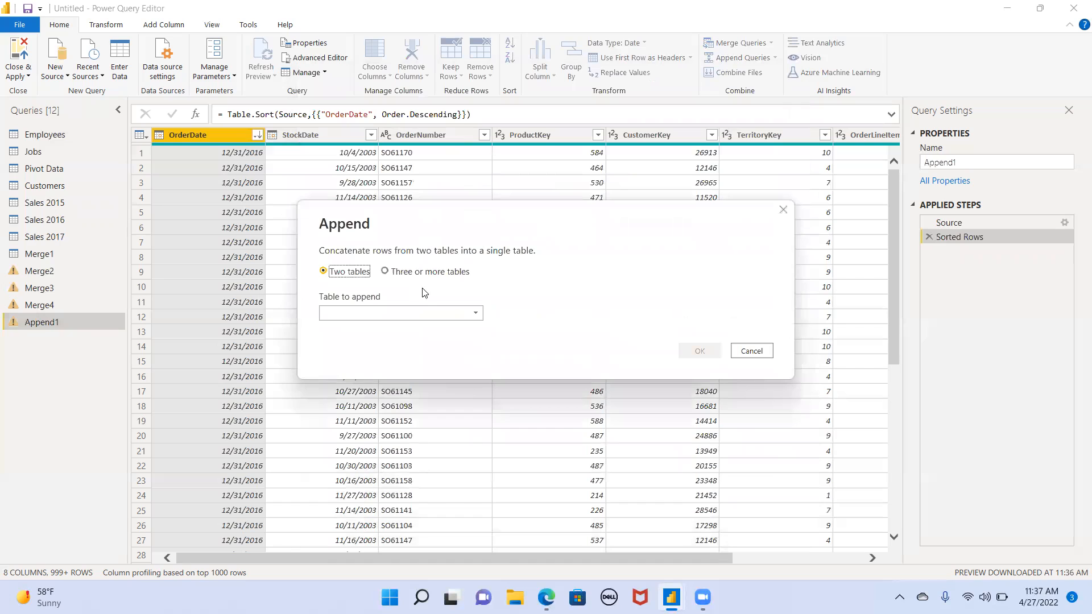
pyautogui.click(385, 272)
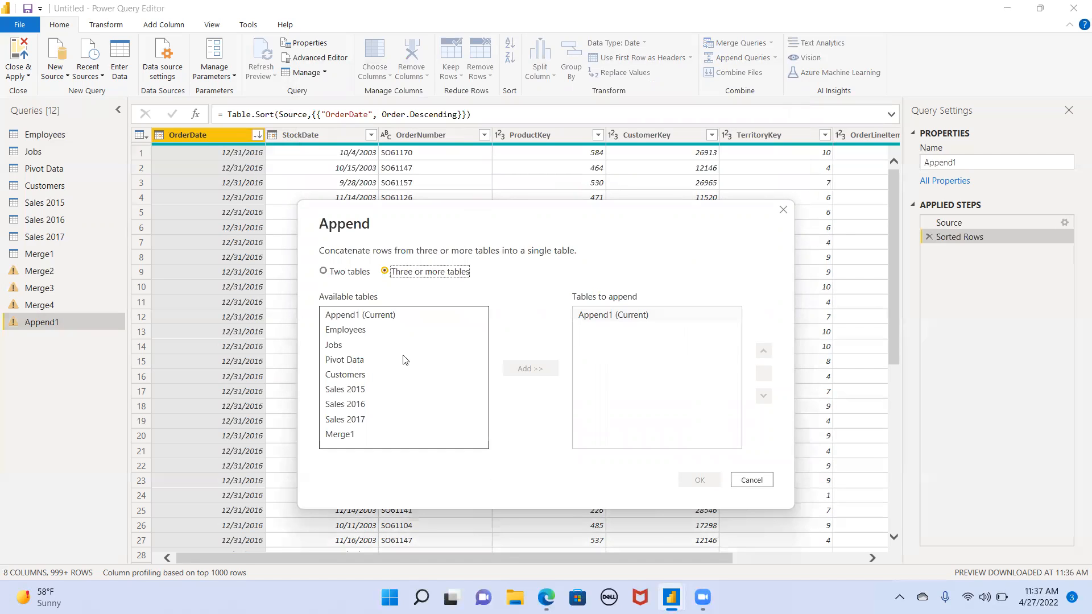
pyautogui.click(353, 419)
pyautogui.click(532, 370)
pyautogui.click(702, 476)
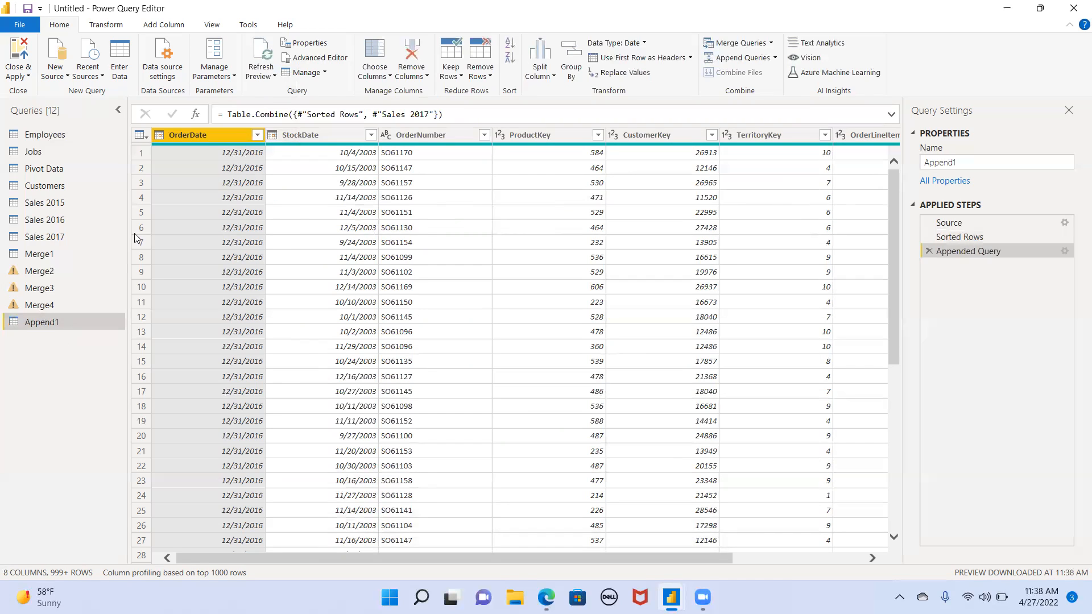
# Sort the combined sales rows in Append1 by OrderDate descending and switch the sort to ascending
pyautogui.click(257, 135)
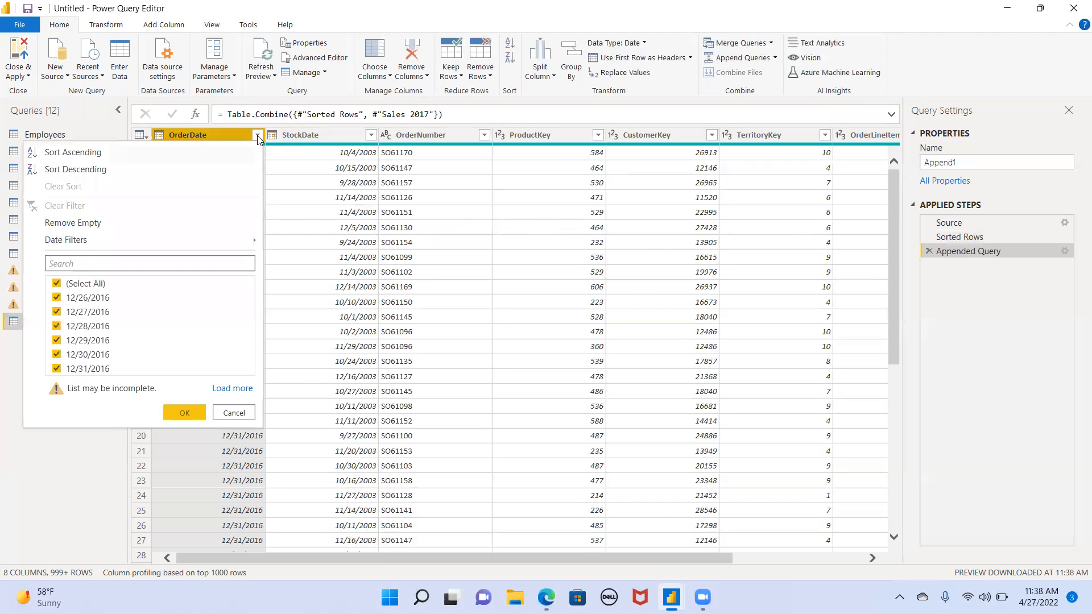
pyautogui.click(146, 172)
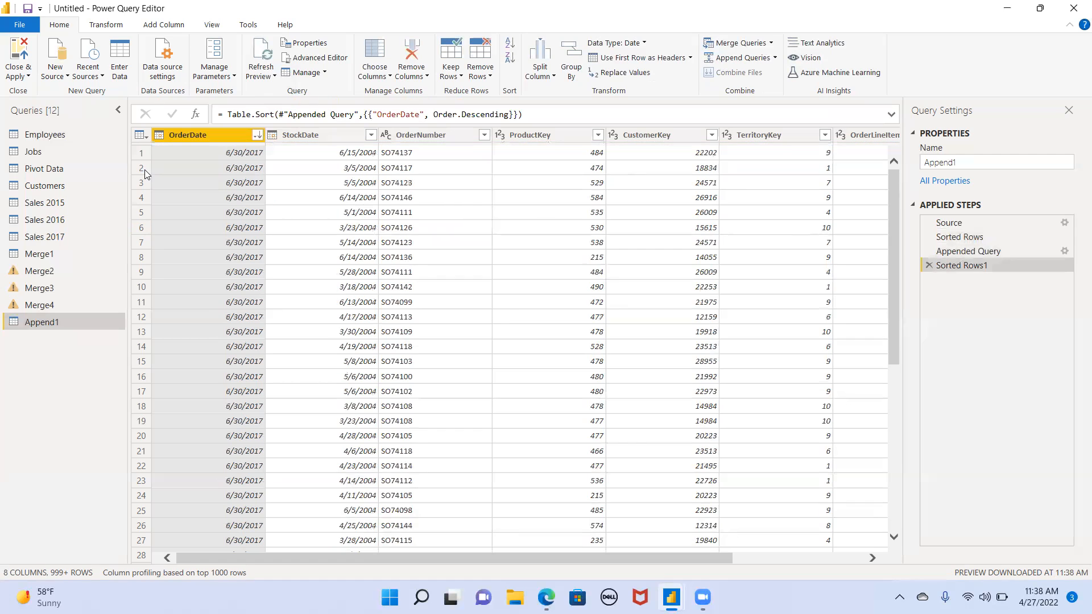
pyautogui.click(256, 136)
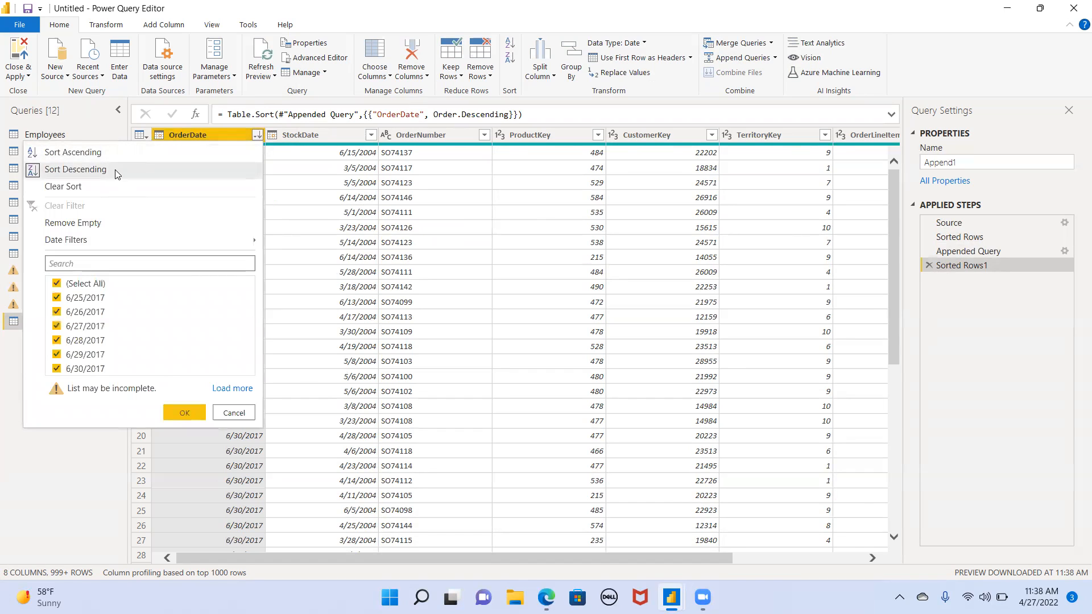
pyautogui.click(104, 159)
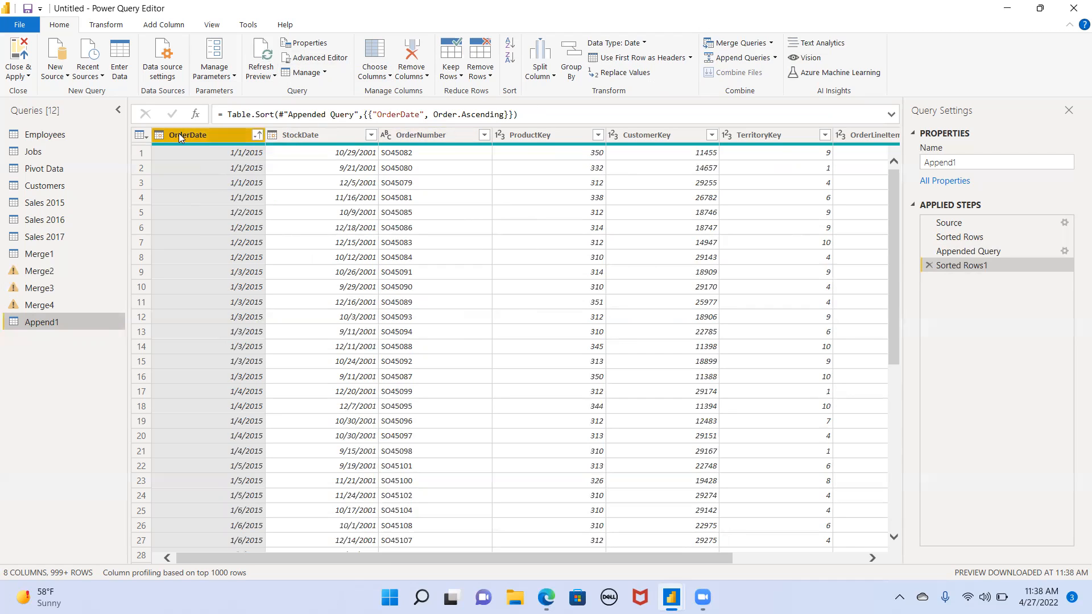
# Unpivot only the selected columns of the Pivot Data query, with Year and 1994 through 1998 all selected
pyautogui.click(49, 170)
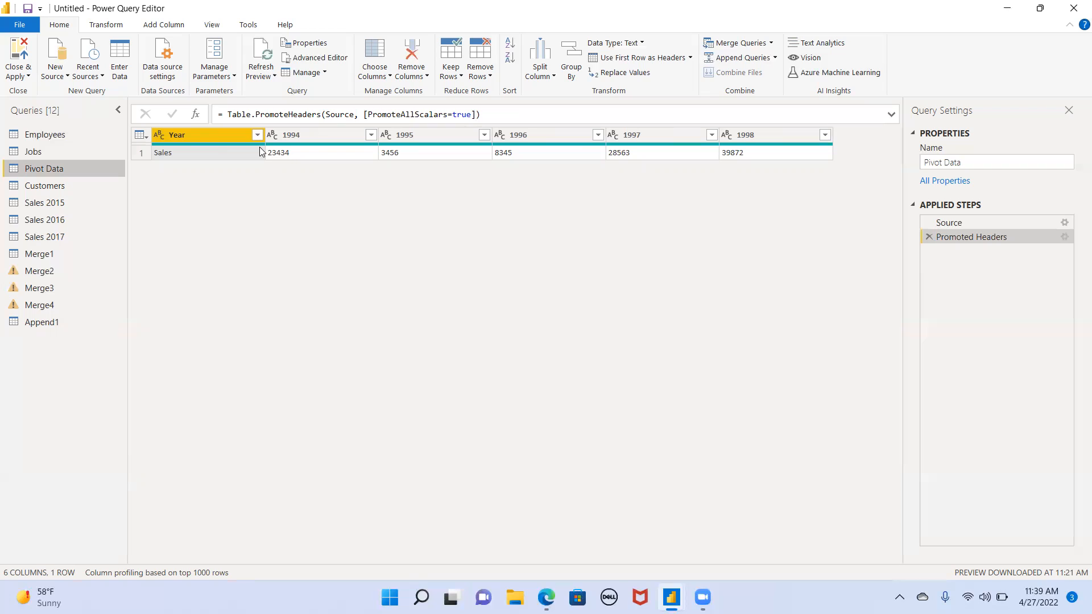
pyautogui.click(220, 135)
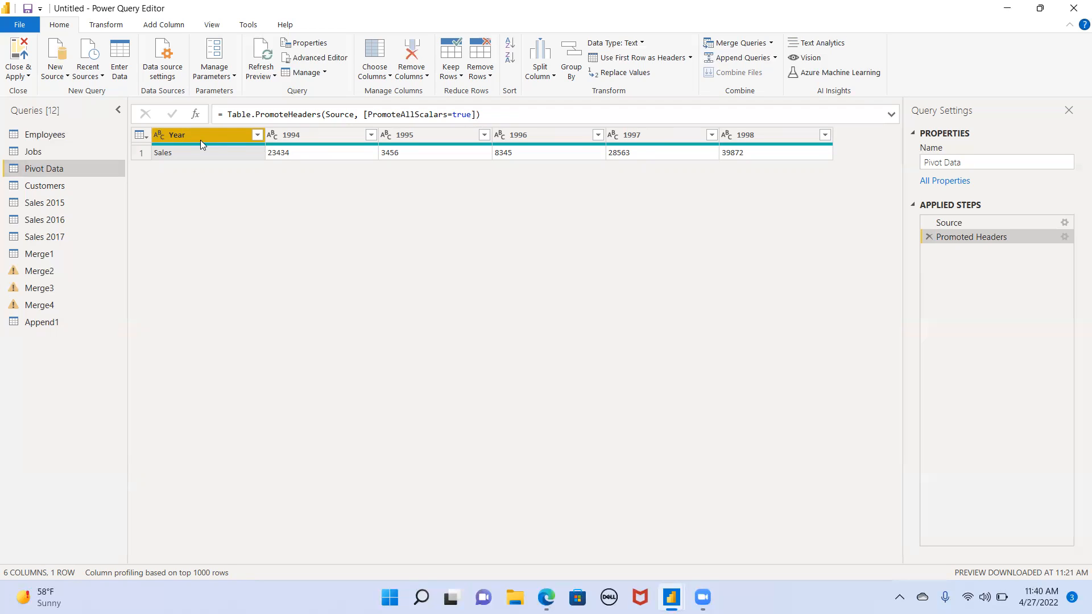
pyautogui.hotkey('shift', 'Right')
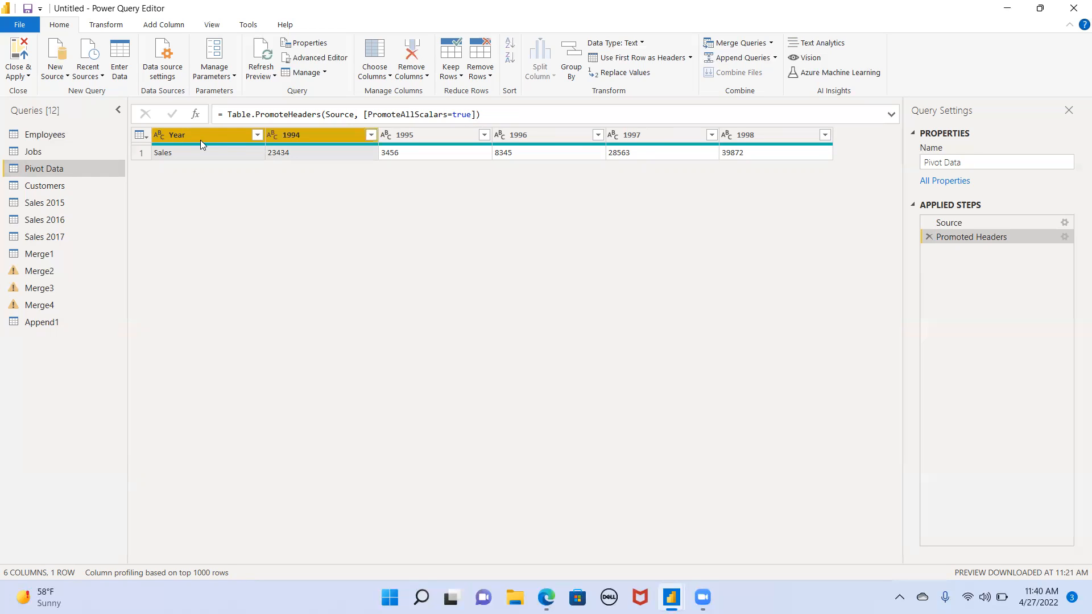
pyautogui.hotkey('shift', 'Right')
pyautogui.hotkey('shift', 'Right')
pyautogui.hotkey('shift', 'Right')
pyautogui.hotkey('shift', 'Right')
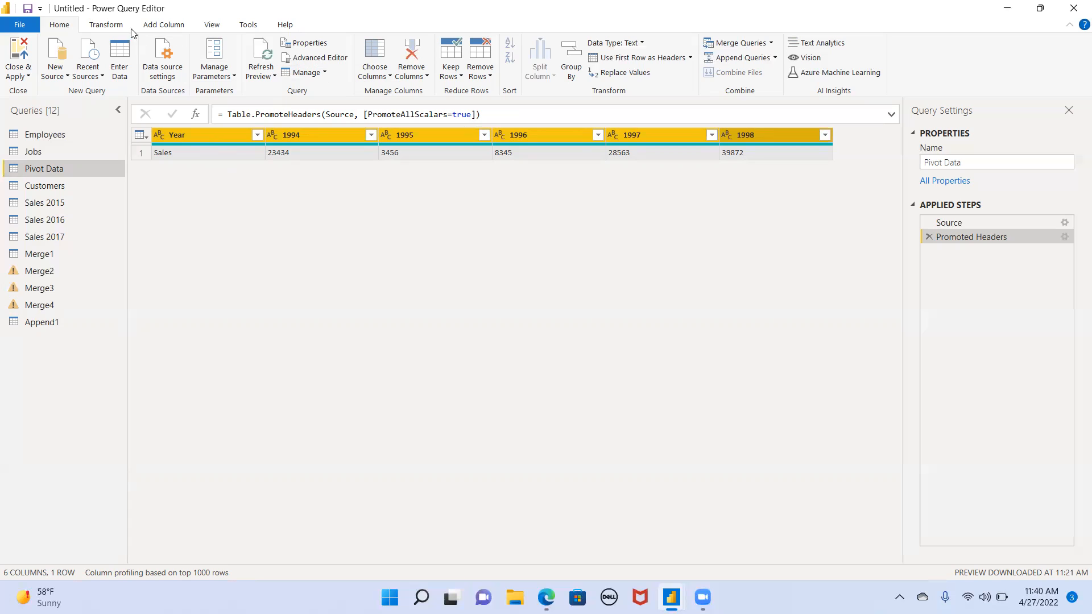
pyautogui.click(107, 26)
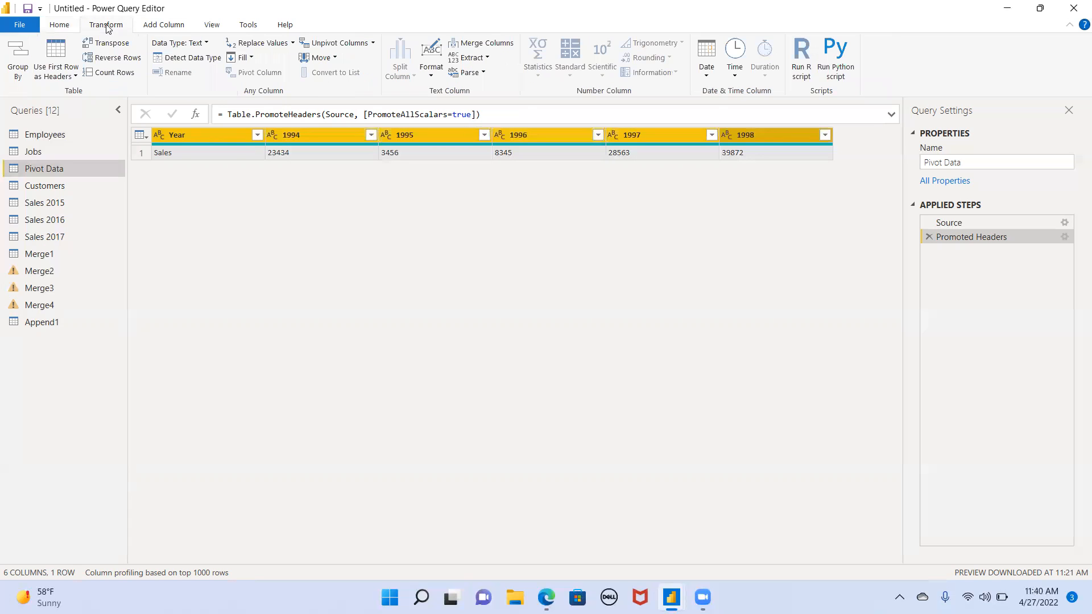
pyautogui.click(370, 43)
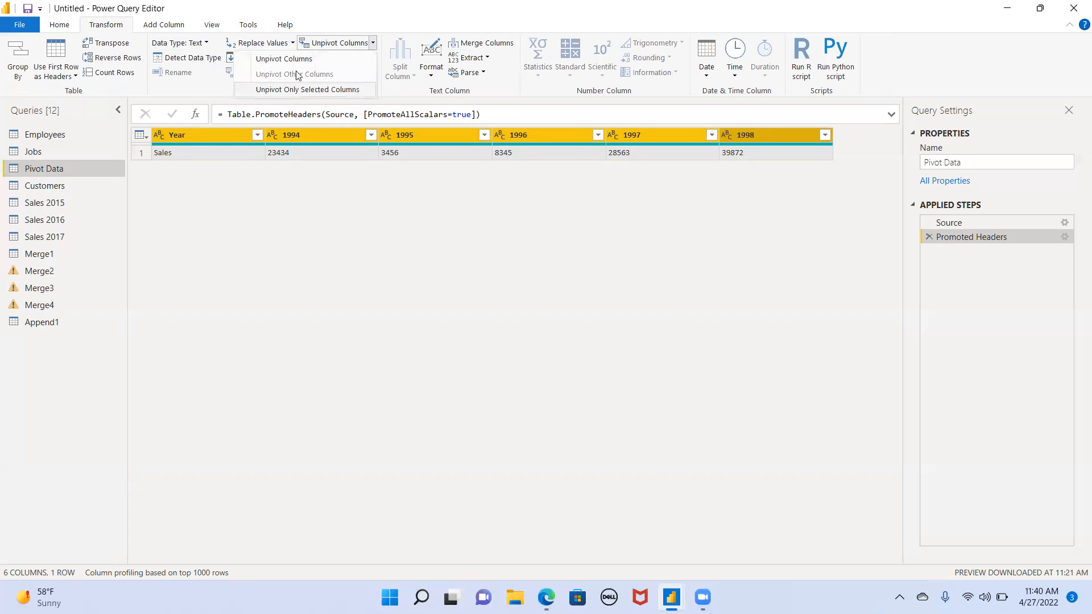
pyautogui.click(306, 90)
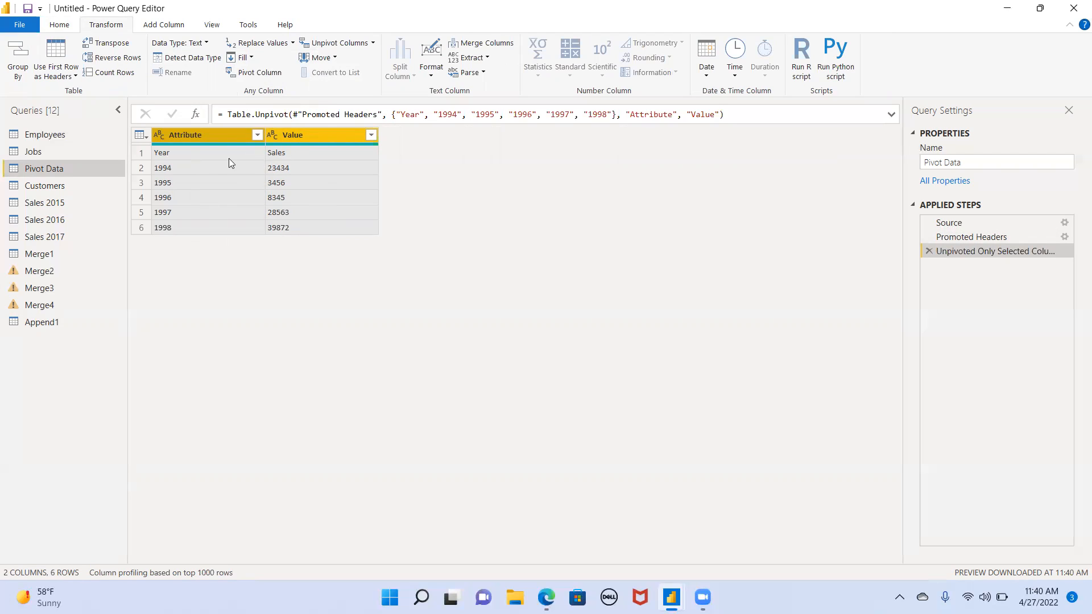
# Use the first row, Year and Sales, as the column headers of the unpivoted table
pyautogui.click(162, 153)
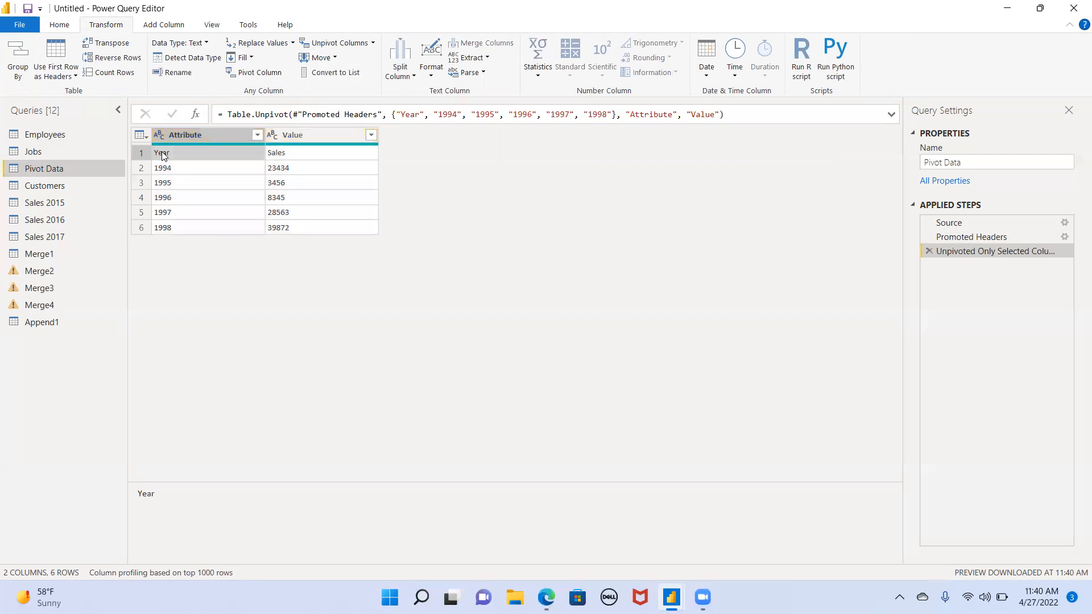
pyautogui.click(140, 152)
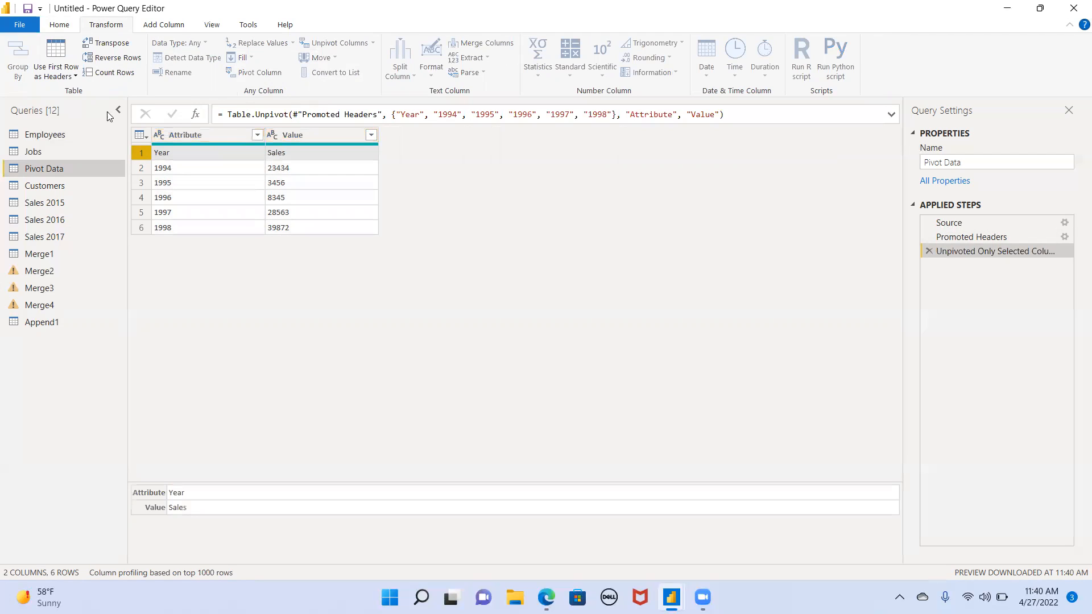
pyautogui.click(56, 57)
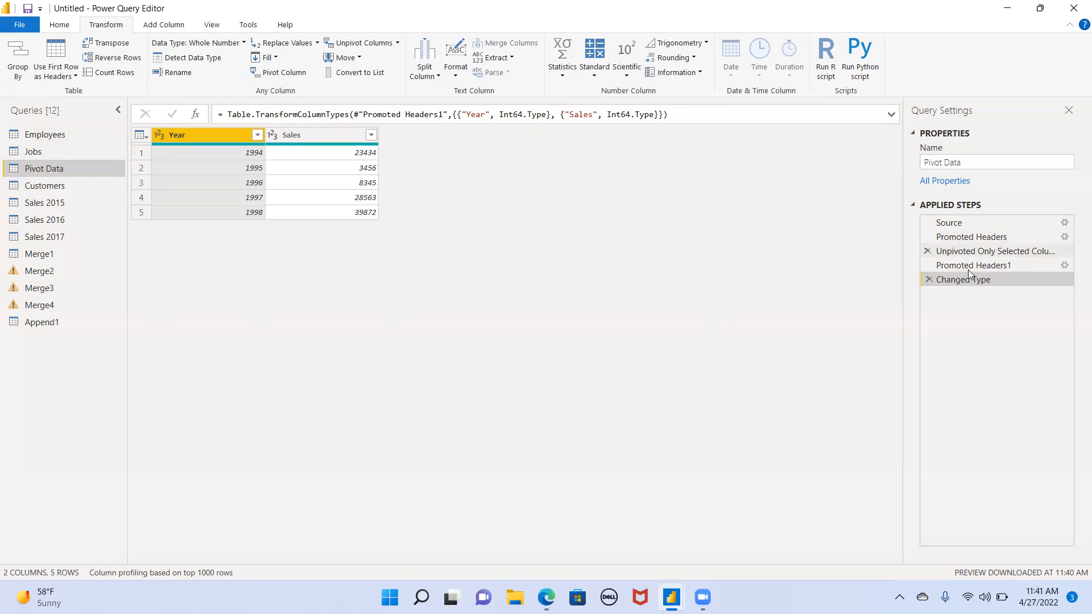
# Delete all applied steps of Pivot Data after Source, including the unpivot and both header promotions
pyautogui.click(929, 280)
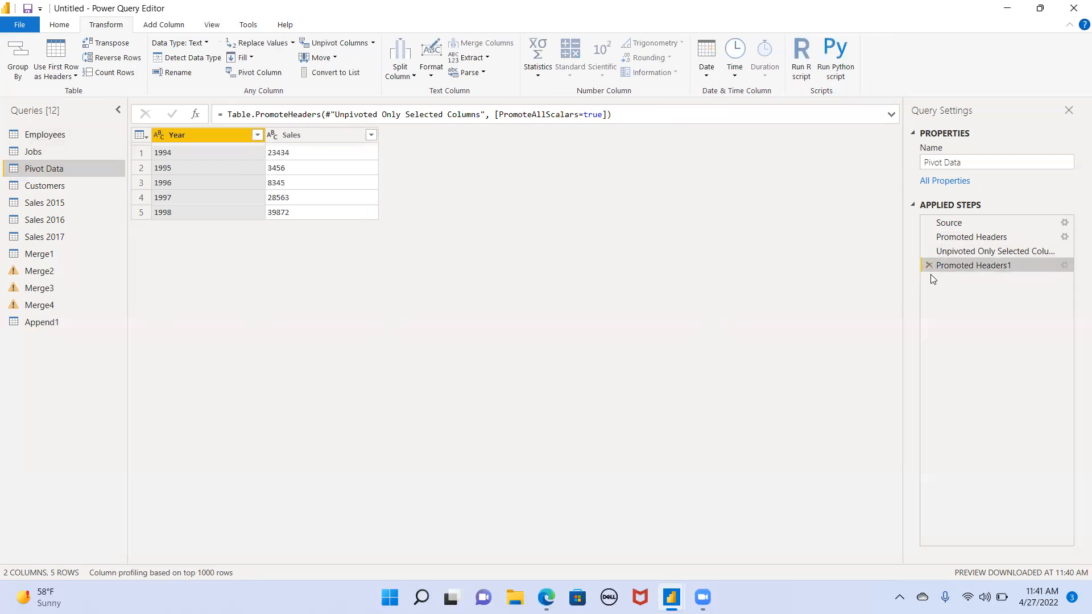
pyautogui.click(930, 267)
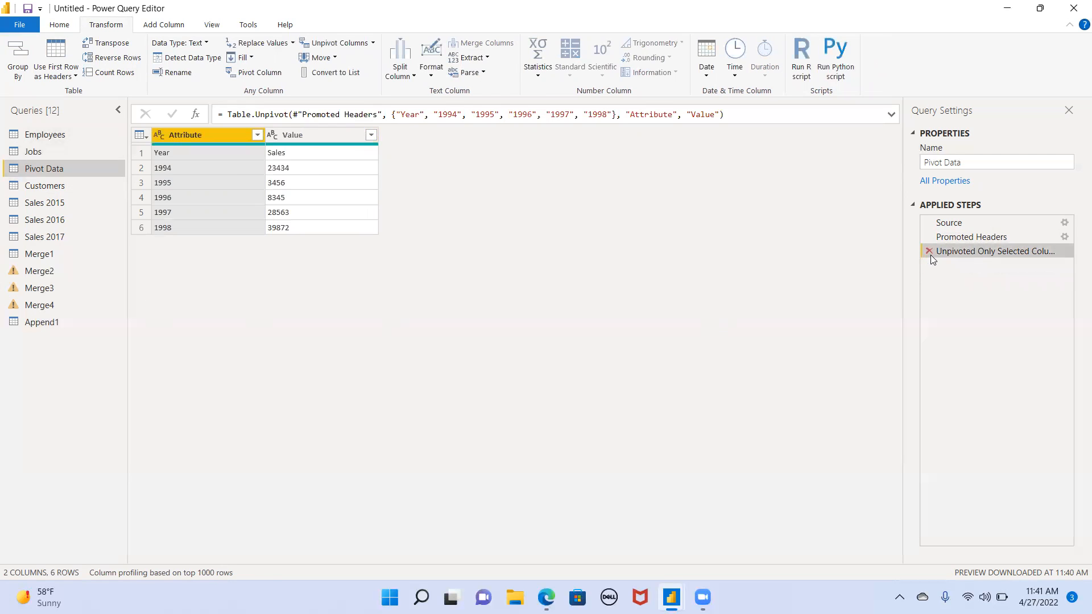
pyautogui.click(930, 255)
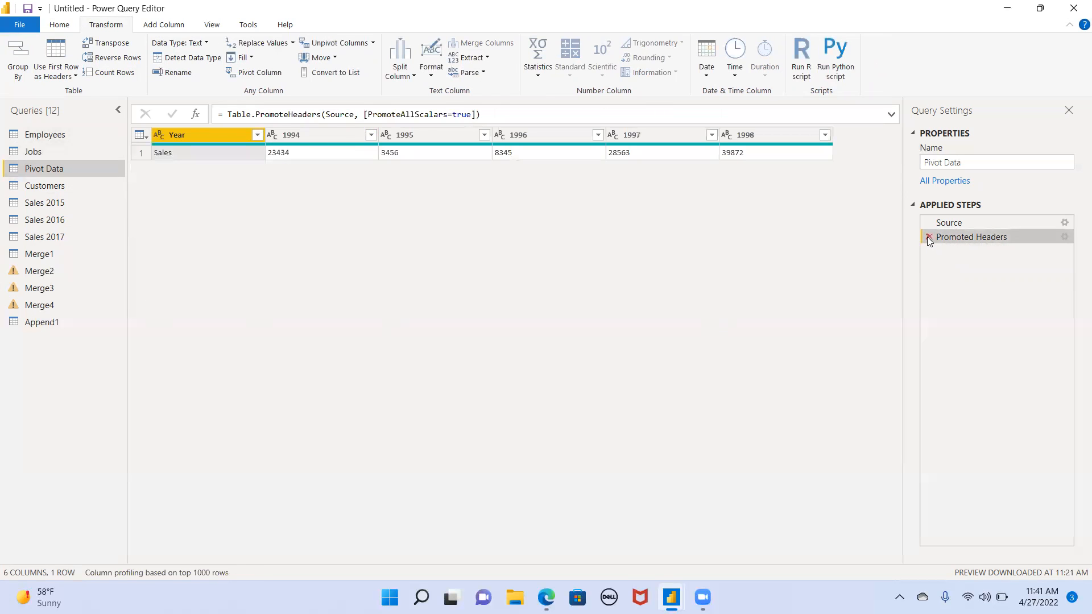
pyautogui.click(928, 237)
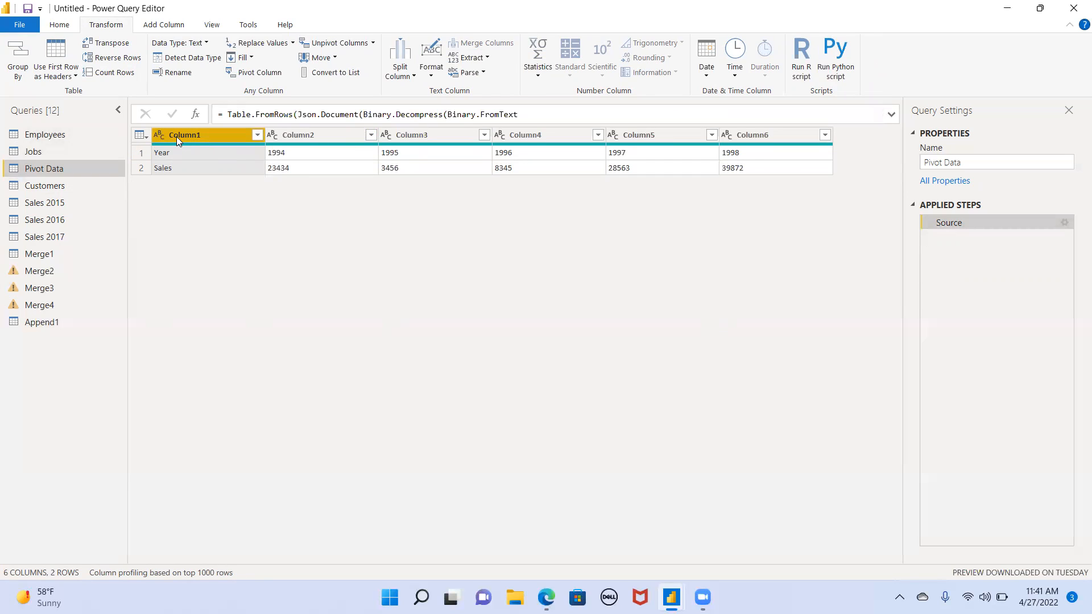
# Try transposing the Pivot Data table with all six columns selected, and remove the transpose step again
pyautogui.hotkey('shift', 'Right')
pyautogui.hotkey('shift', 'Right')
pyautogui.hotkey('shift', 'Right')
pyautogui.hotkey('shift', 'Right')
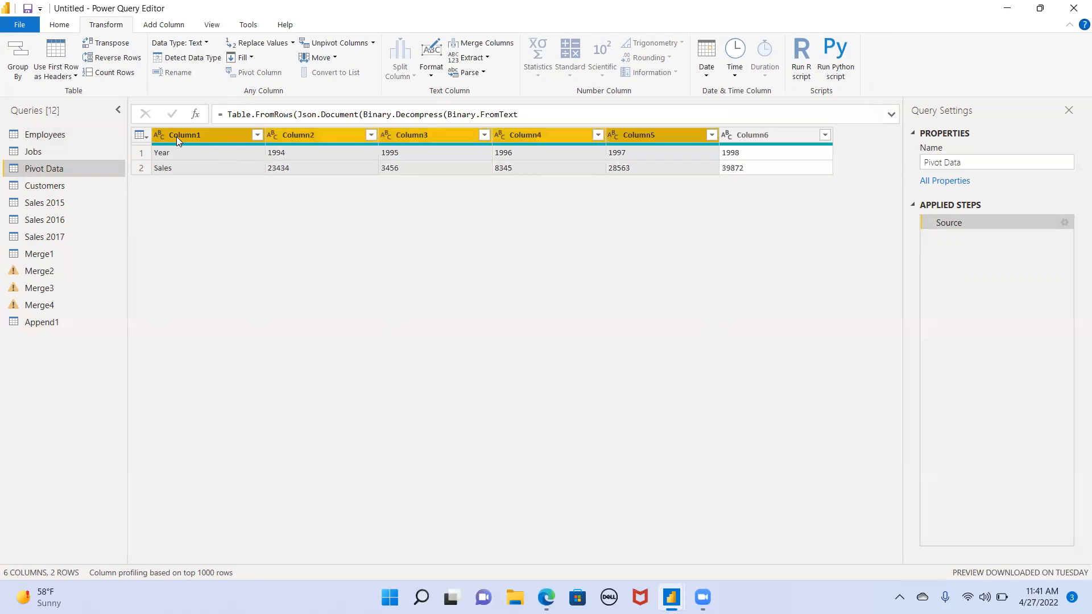
pyautogui.hotkey('shift', 'Right')
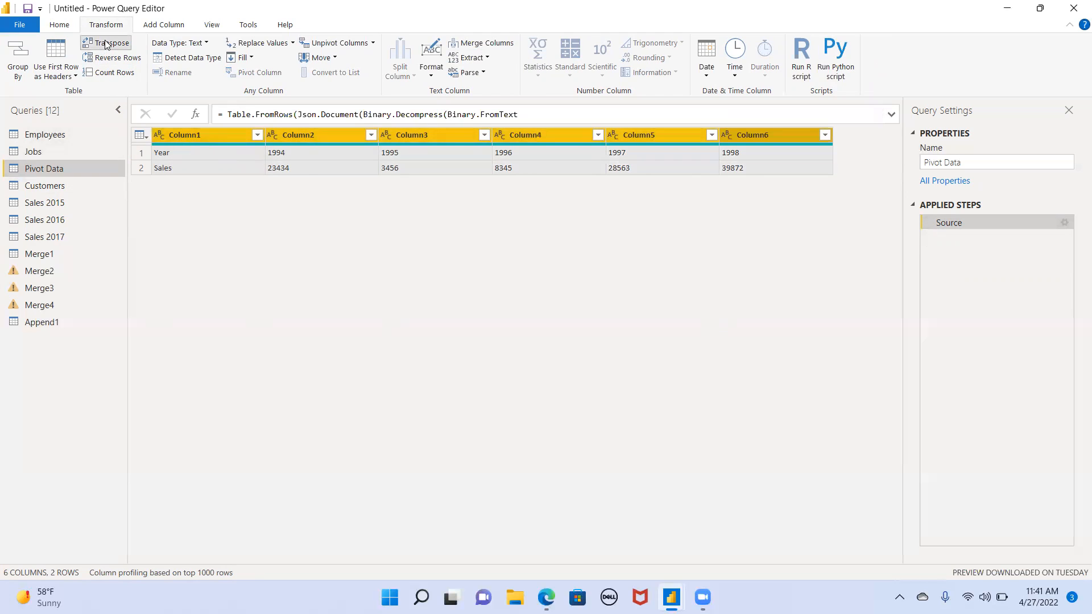
pyautogui.click(106, 45)
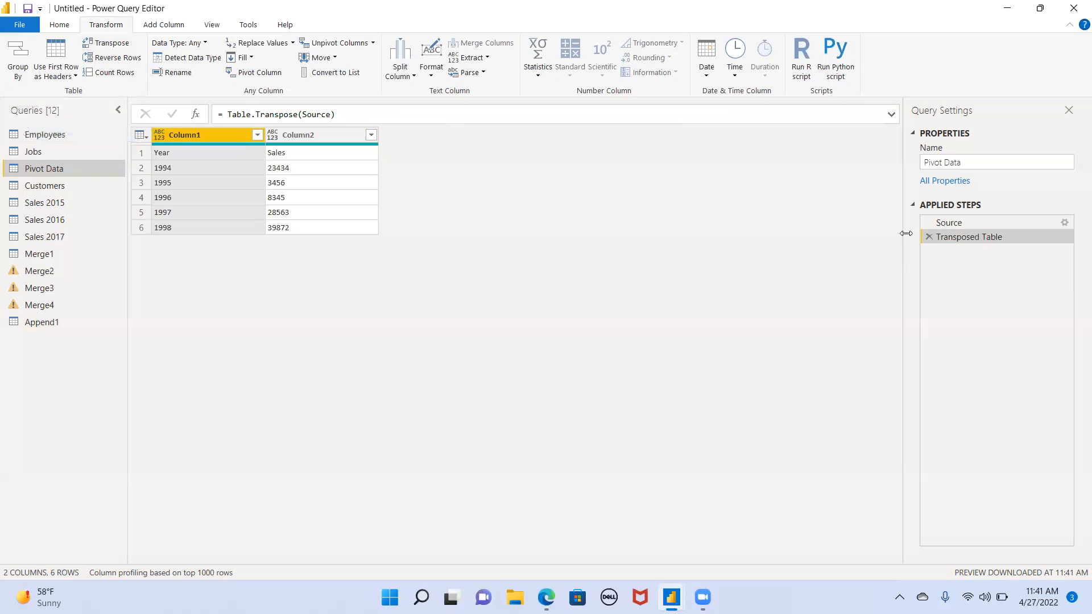
pyautogui.click(928, 236)
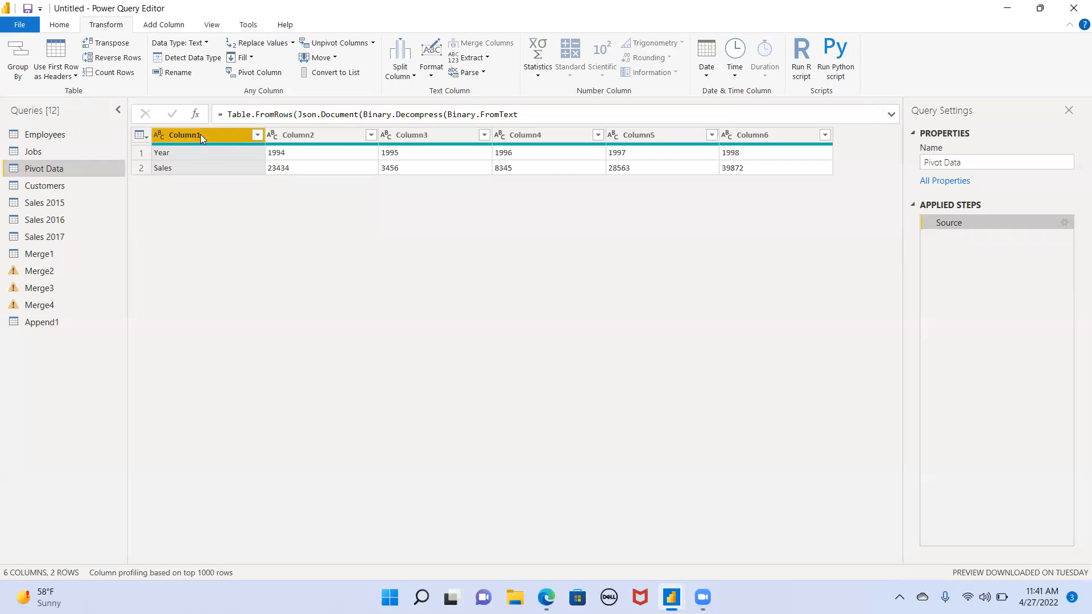
# Transpose the six-column Pivot Data table and use its Year and Sales row as the column headers
pyautogui.hotkey('shift', 'Right')
pyautogui.hotkey('shift', 'Right')
pyautogui.hotkey('shift', 'Right')
pyautogui.hotkey('shift', 'Right')
pyautogui.hotkey('shift', 'Right')
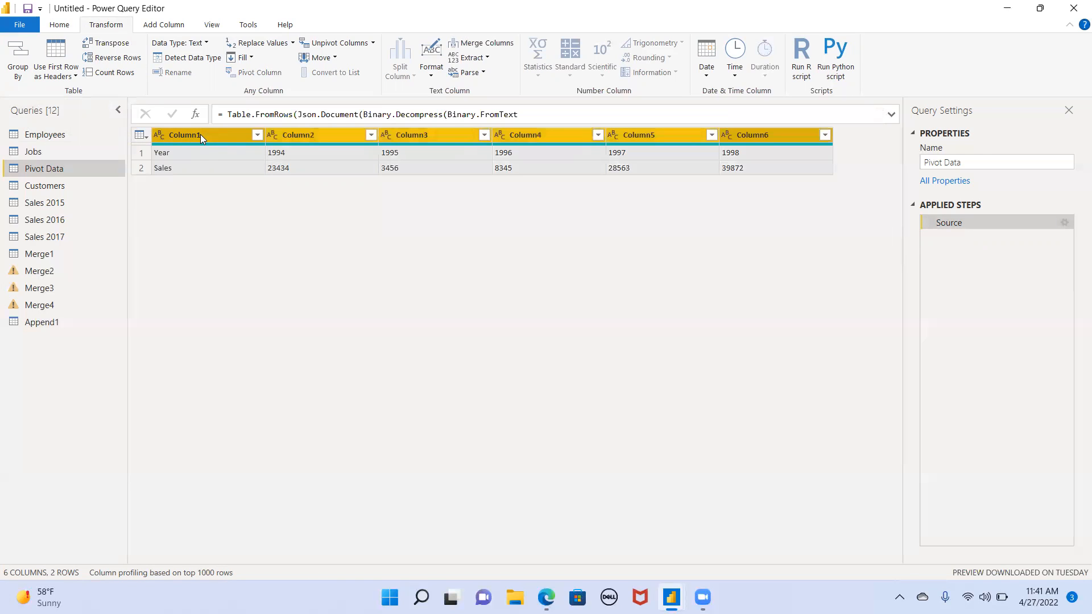
pyautogui.click(111, 46)
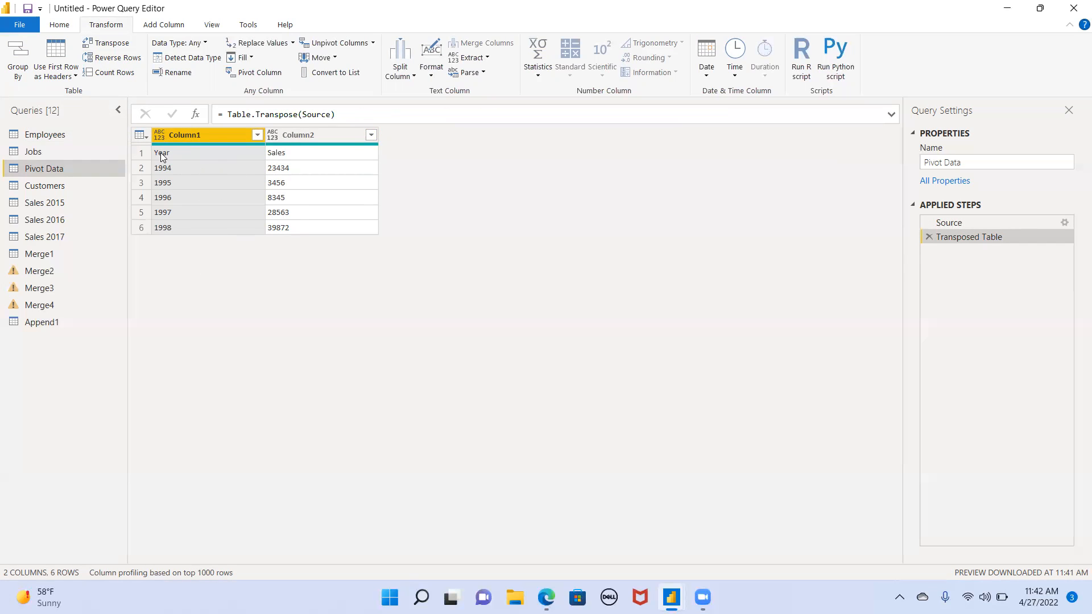
pyautogui.click(142, 152)
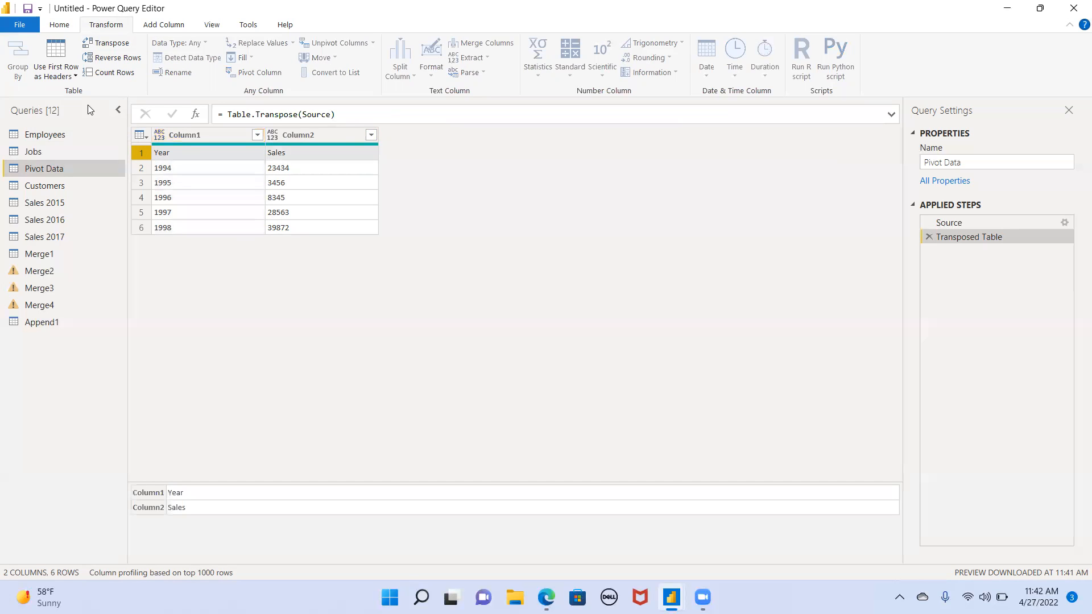
pyautogui.click(55, 53)
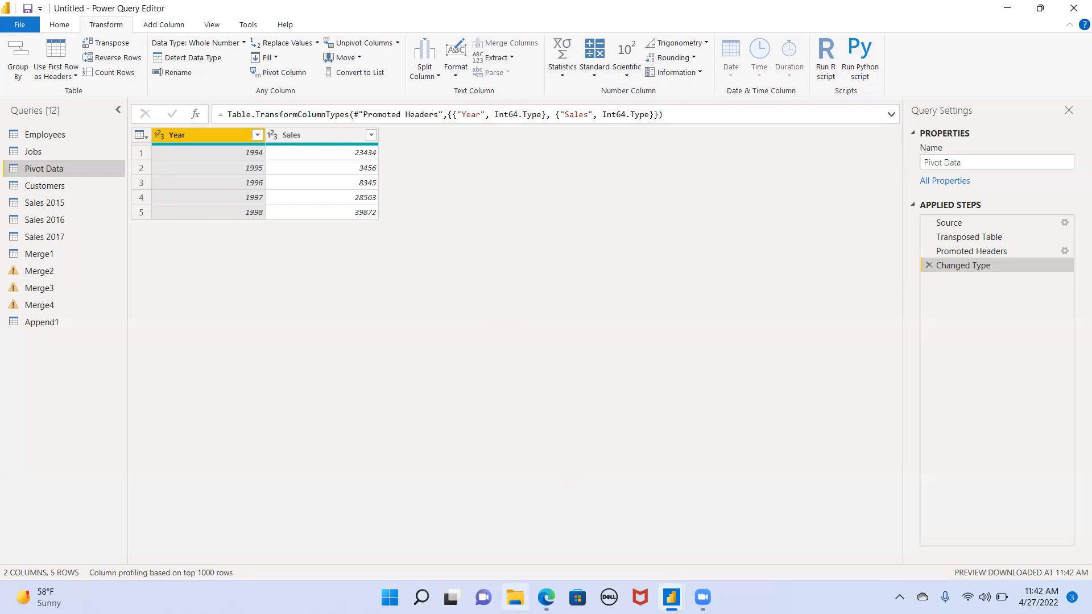
pyautogui.click(545, 597)
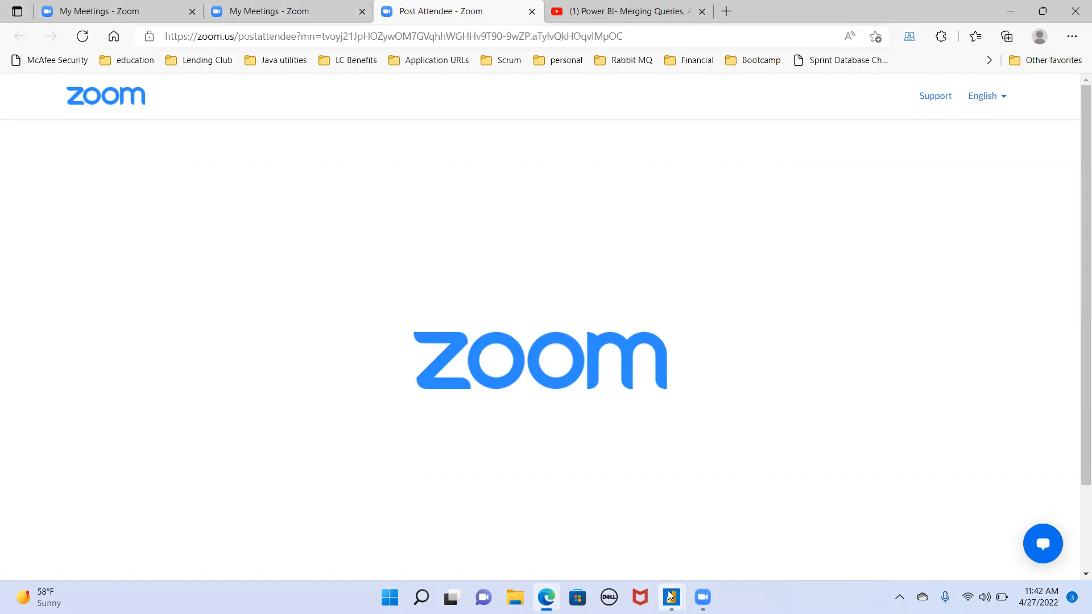
pyautogui.moveTo(671, 597)
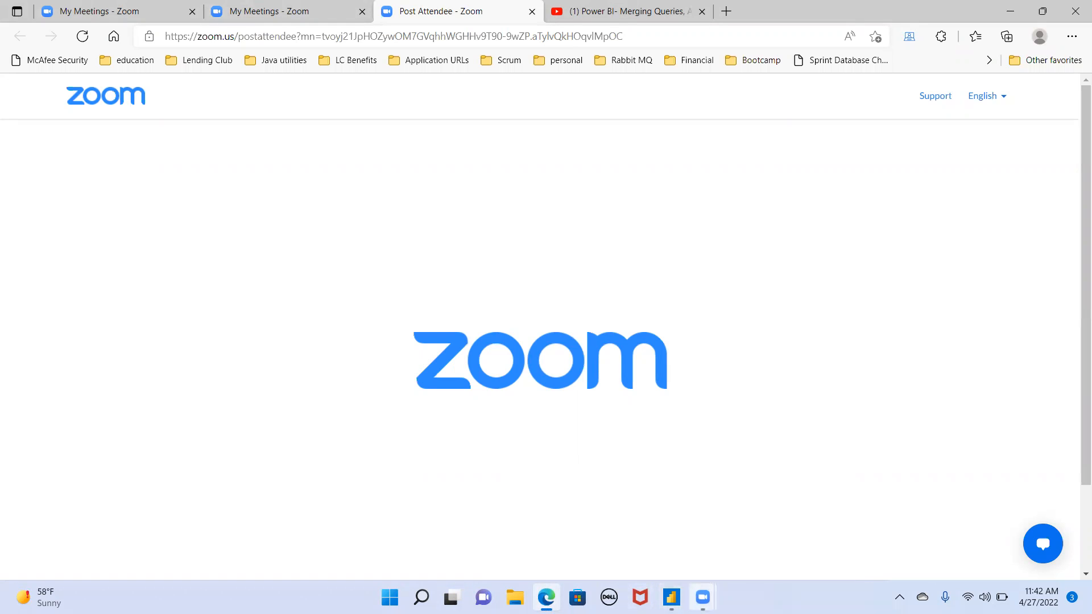
pyautogui.click(702, 597)
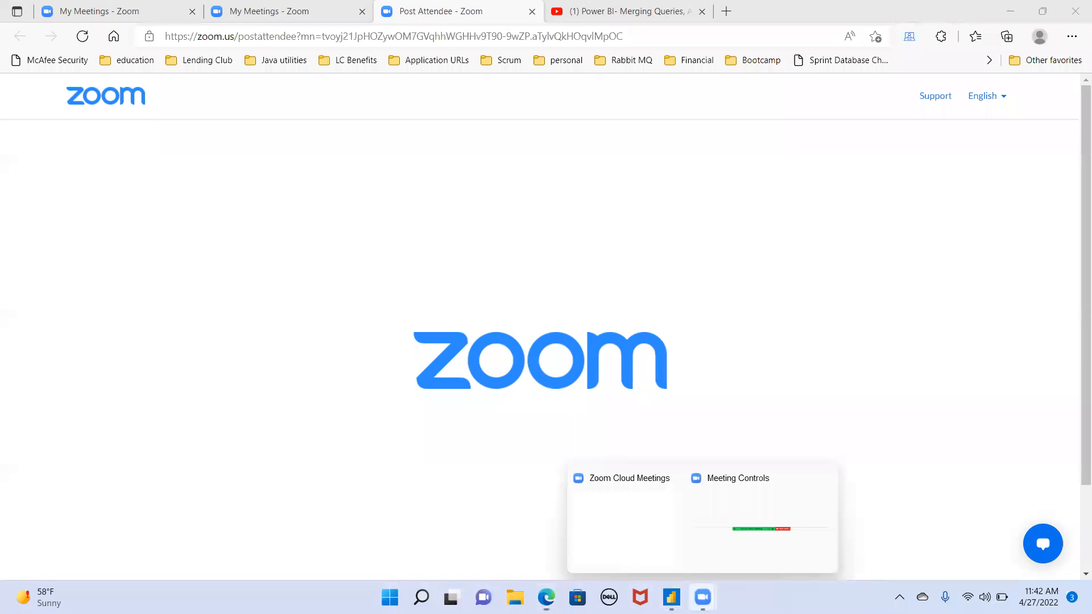
pyautogui.click(724, 519)
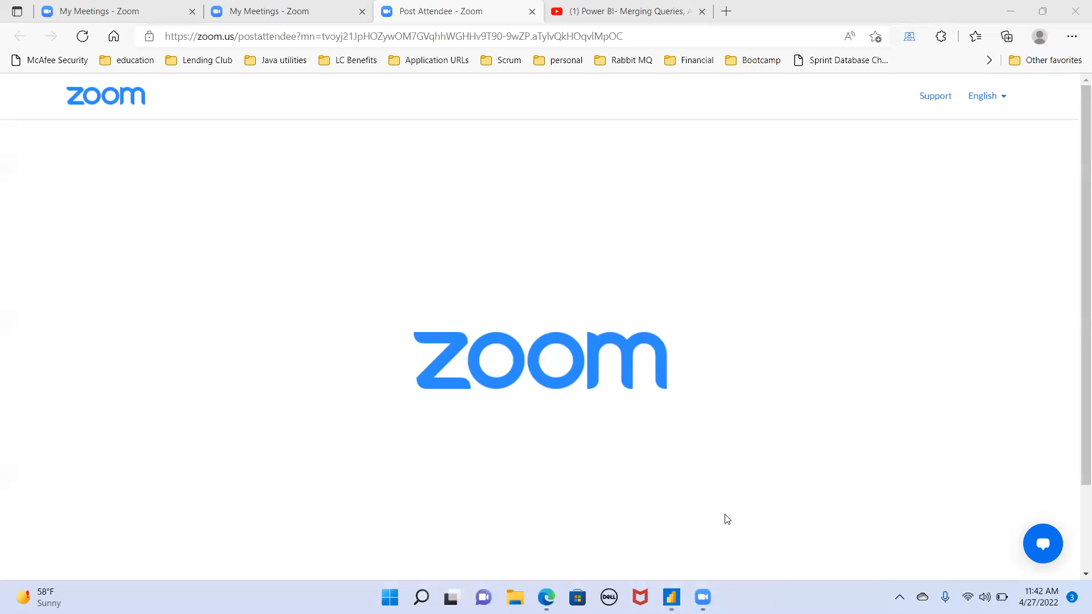